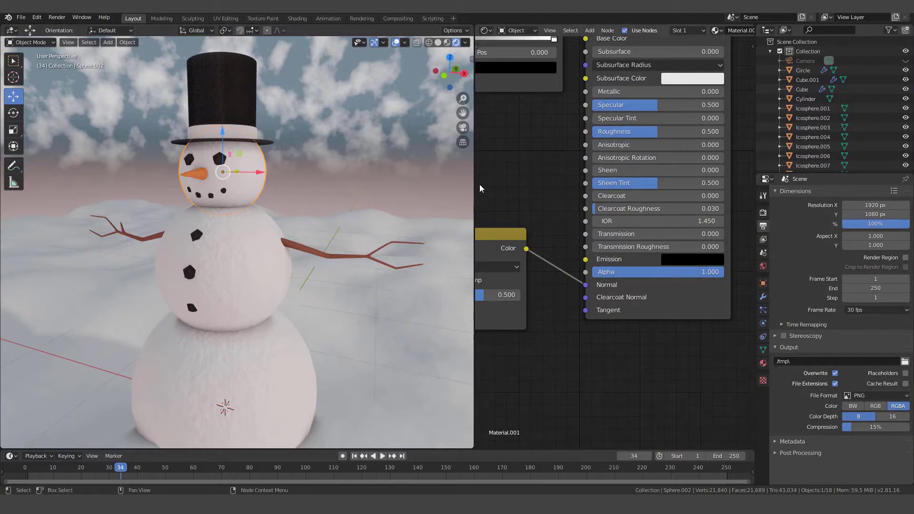
Step: Widen the 3D viewport over the node editor and deselect everything, with the snowman's head and hat in view
left_click_drag(474, 173, 732, 177)
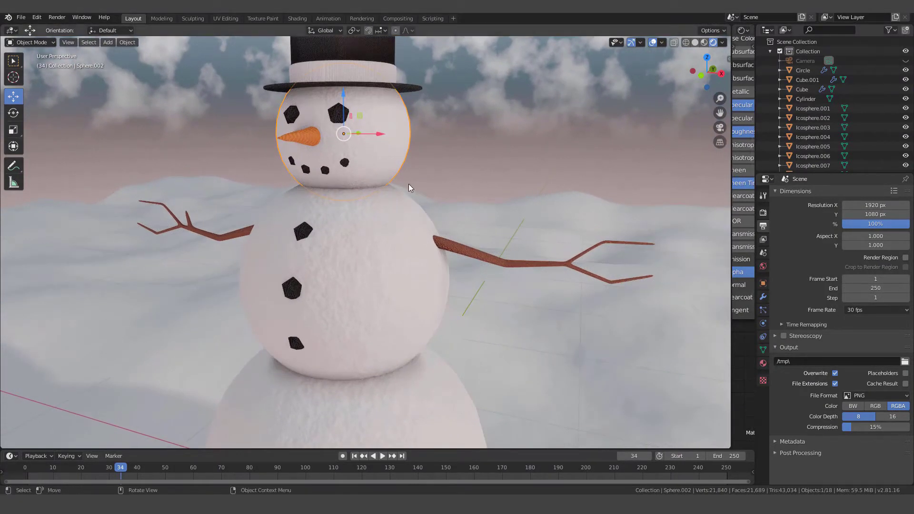
middle_click_drag(409, 185, 414, 236, "shift")
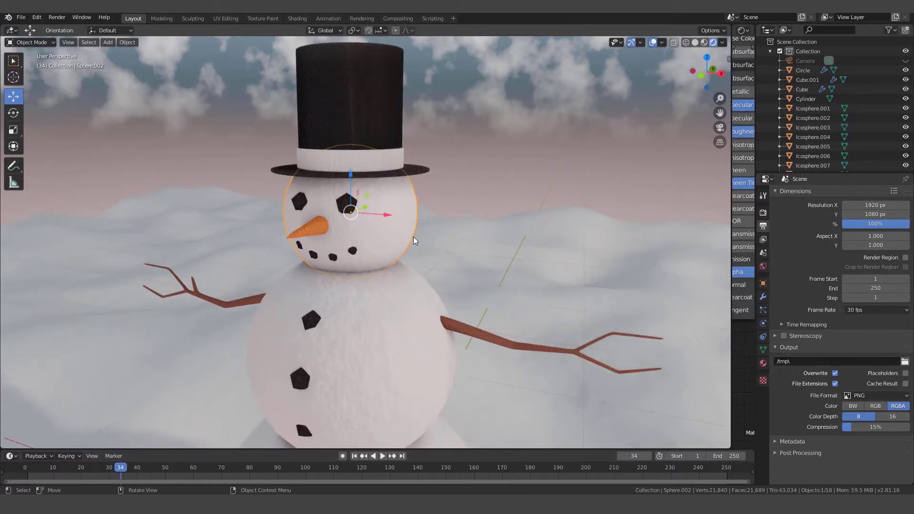
key("alt+a")
scroll(382, 171, "up", 1)
middle_click_drag(381, 172, 388, 209, "shift")
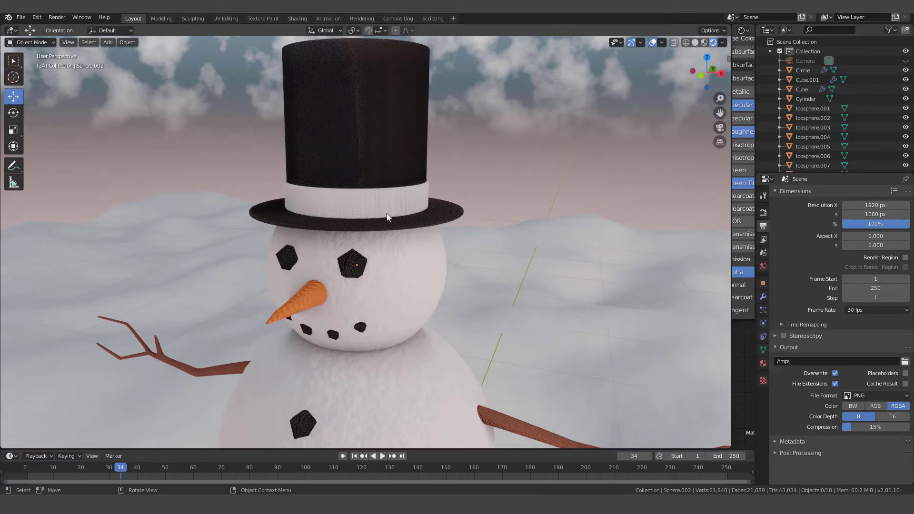
Step: Parent the hat, both eyes, the carrot nose and the four mouth coals to the head sphere using Object (Keep Transform)
left_click(368, 148)
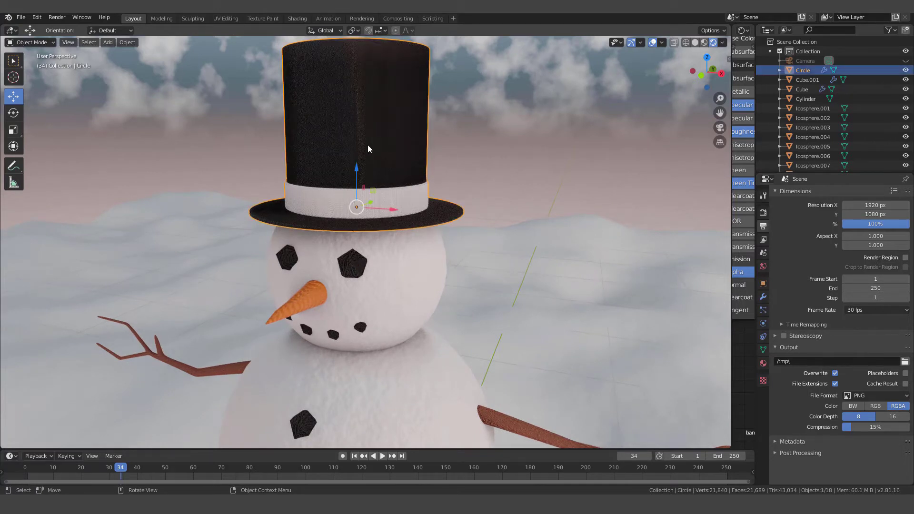
left_click(286, 258, "shift")
left_click(350, 263, "shift")
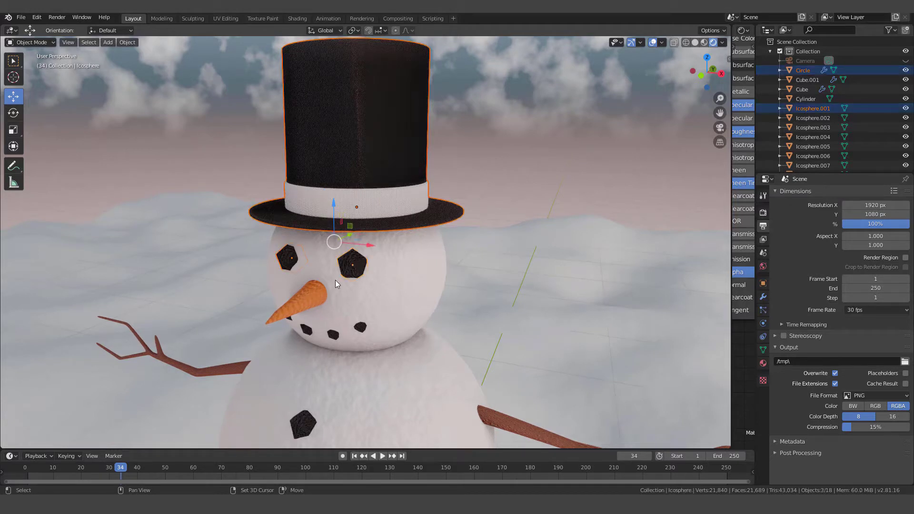
left_click(315, 305, "shift")
left_click(359, 328, "shift")
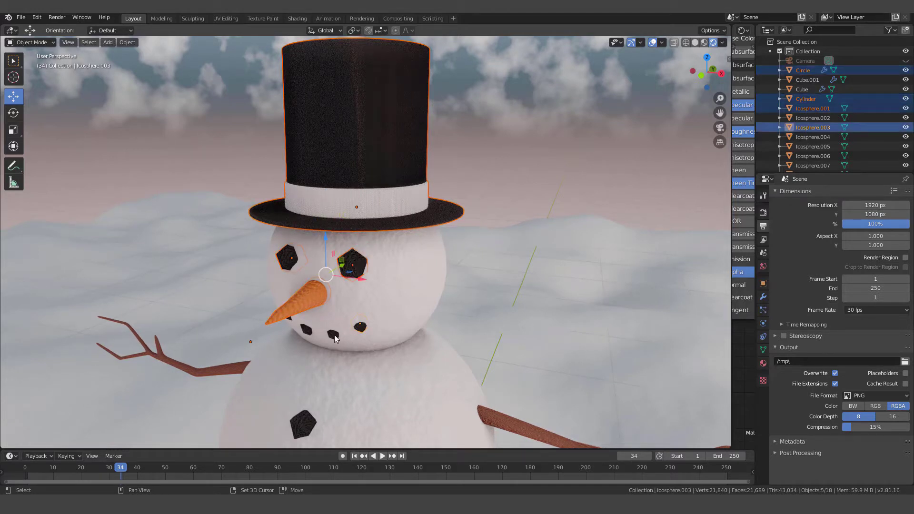
left_click(334, 335, "shift")
left_click(308, 331, "shift")
middle_click_drag(308, 332, 324, 314)
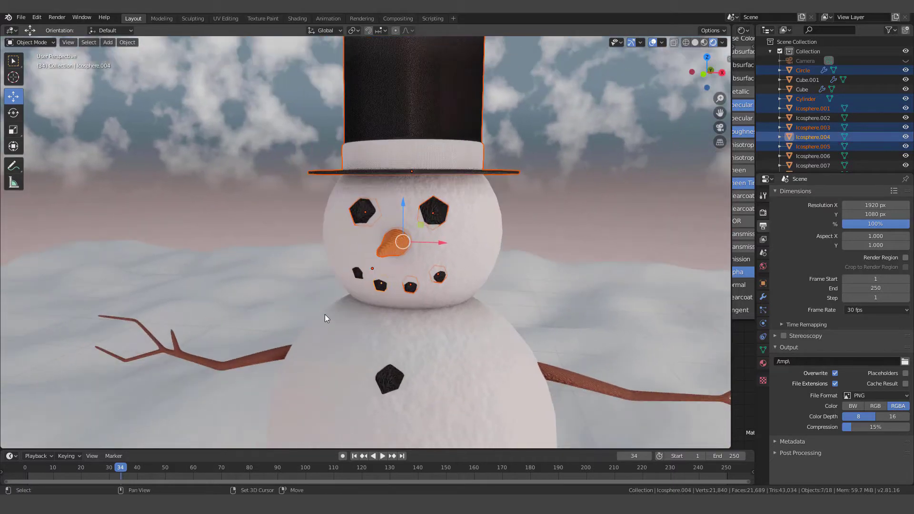
left_click(356, 271, "shift")
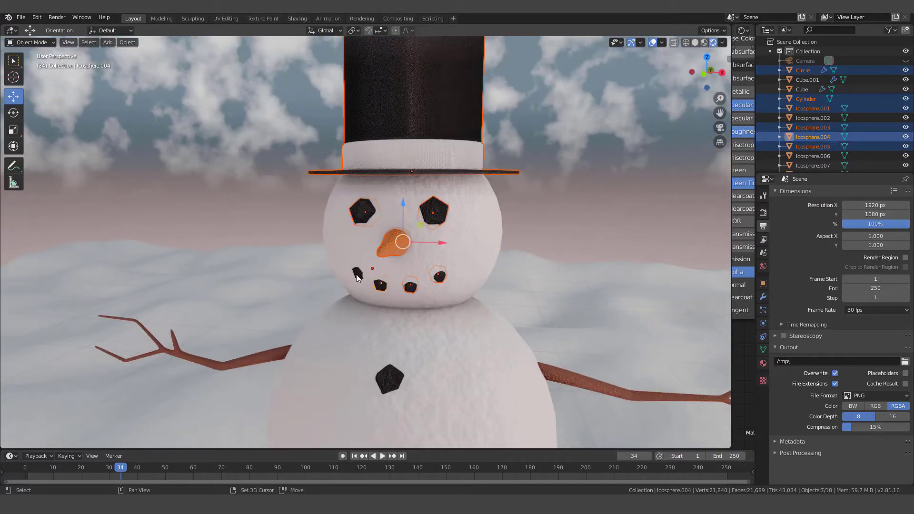
left_click(470, 227, "shift")
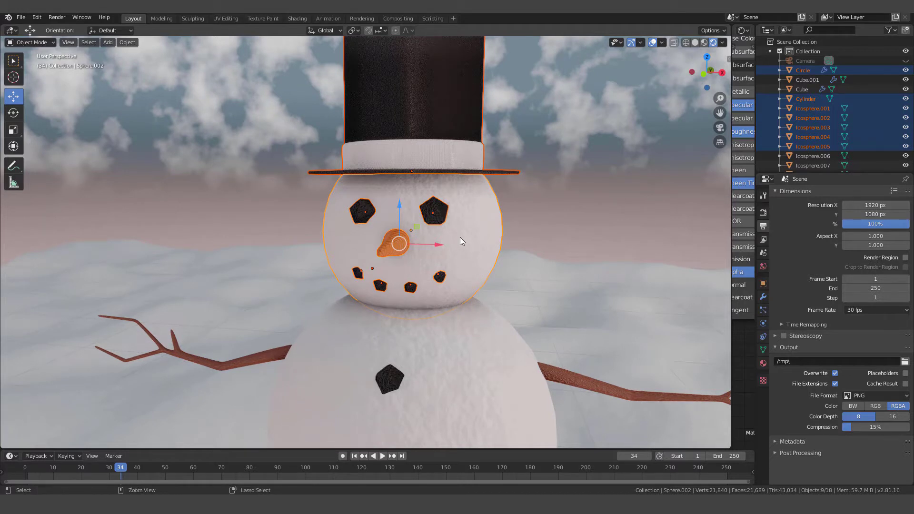
key("ctrl+p")
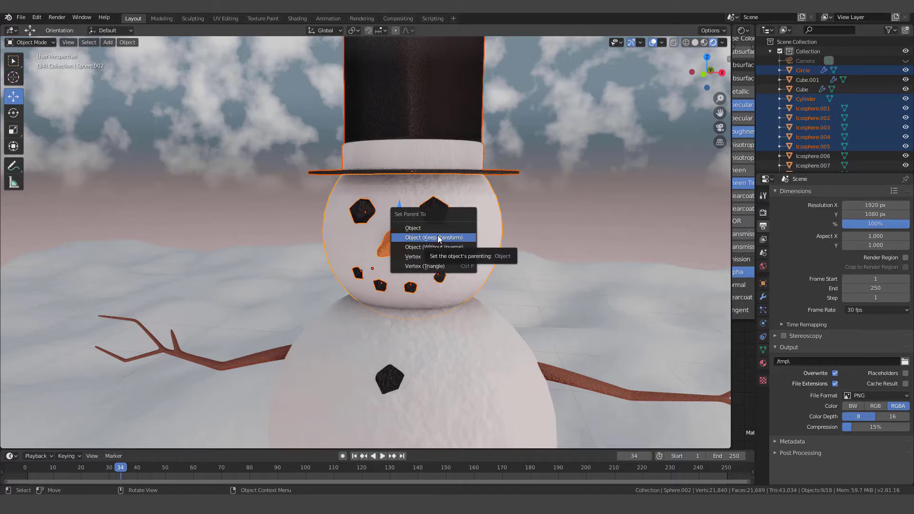
left_click(441, 237)
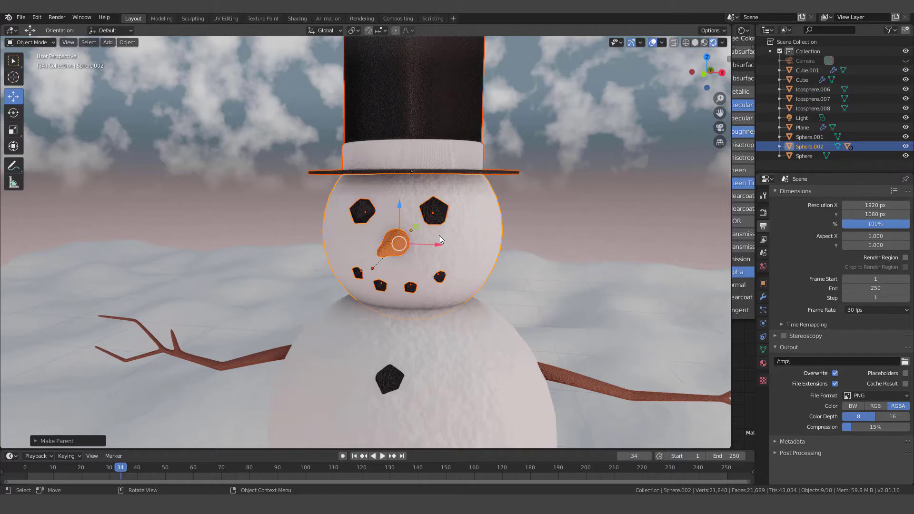
Step: Test the head's parenting with a slight rotation about the global Z axis and undo that rotation
left_click(473, 225)
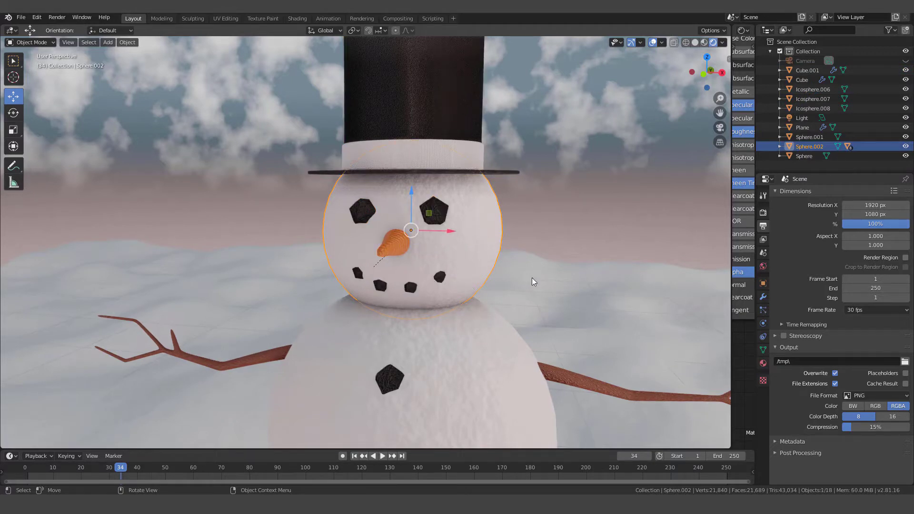
key("r")
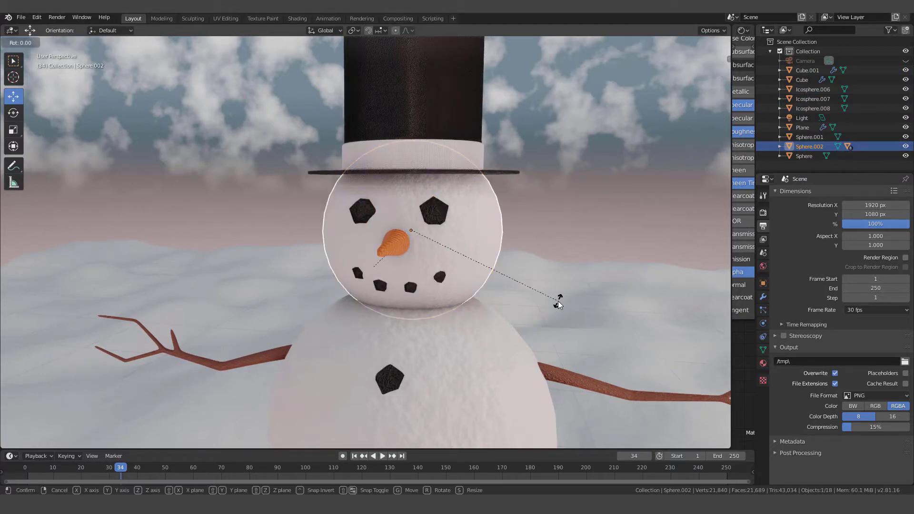
key("z")
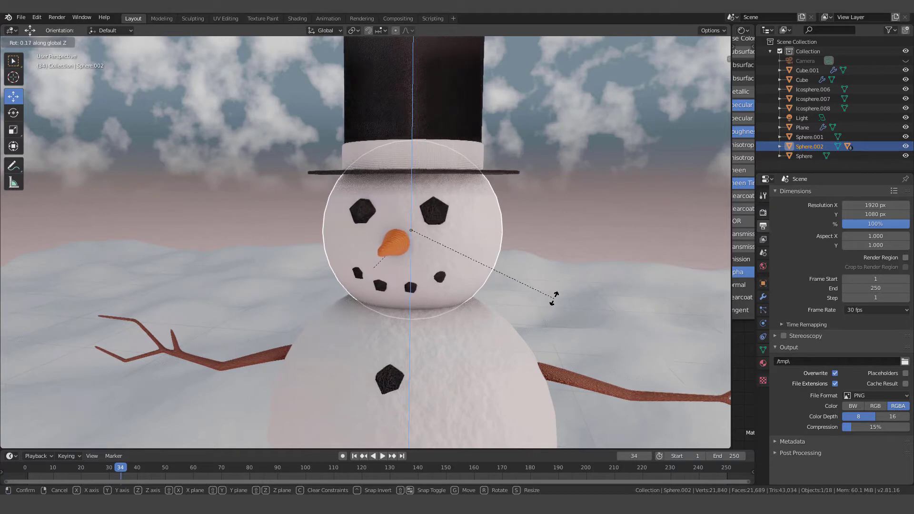
left_click(555, 297)
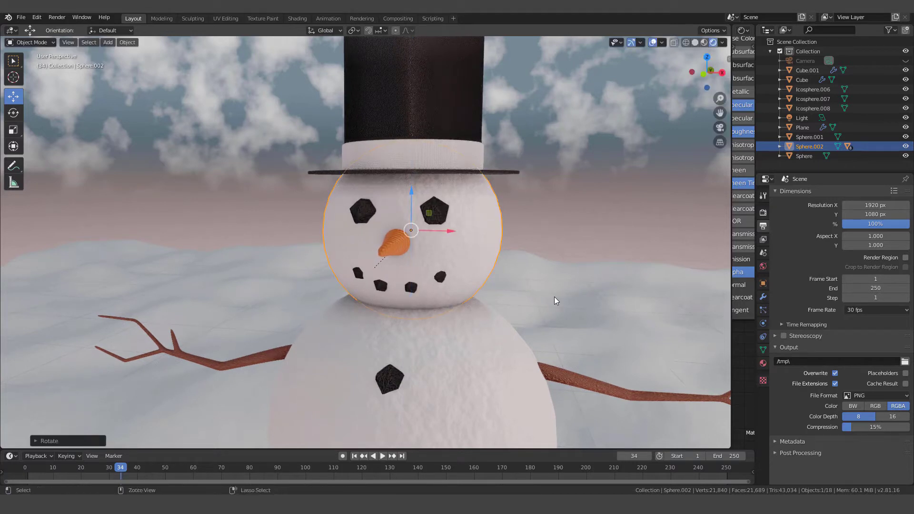
key("ctrl+z")
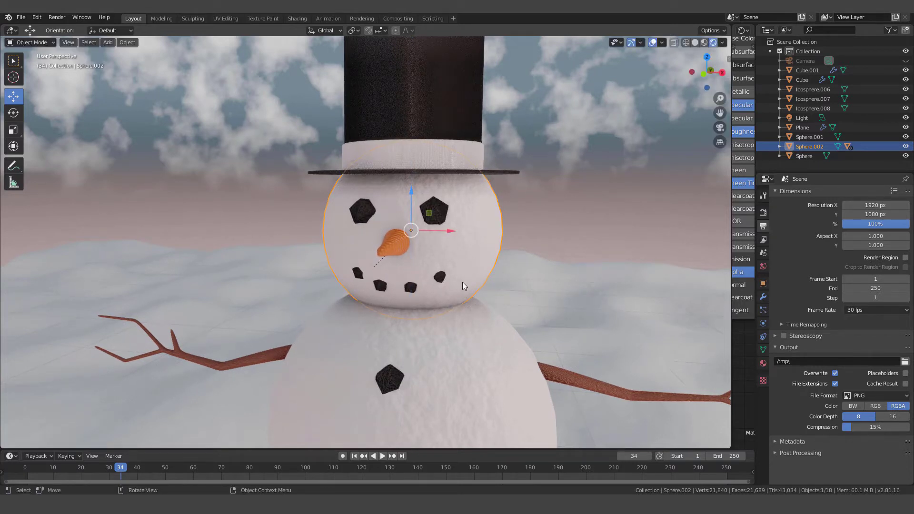
Step: Parent both branch arms and the three coal buttons to the middle body sphere using Object (Keep Transform)
scroll(461, 282, "down", 2)
mouse_move(462, 282)
middle_mouse_down()
mouse_move(450, 279)
mouse_move(473, 265)
mouse_move(470, 277)
middle_mouse_up()
scroll(450, 279, "down", 2)
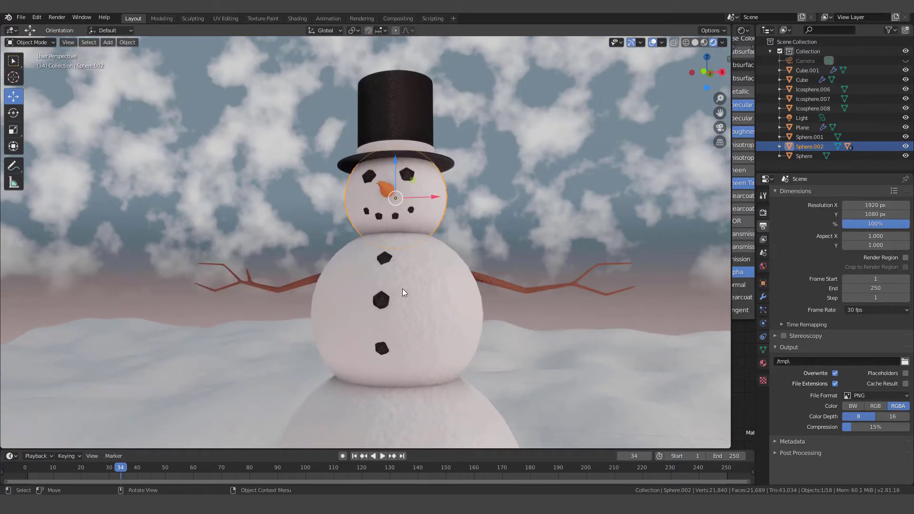
left_click(492, 284)
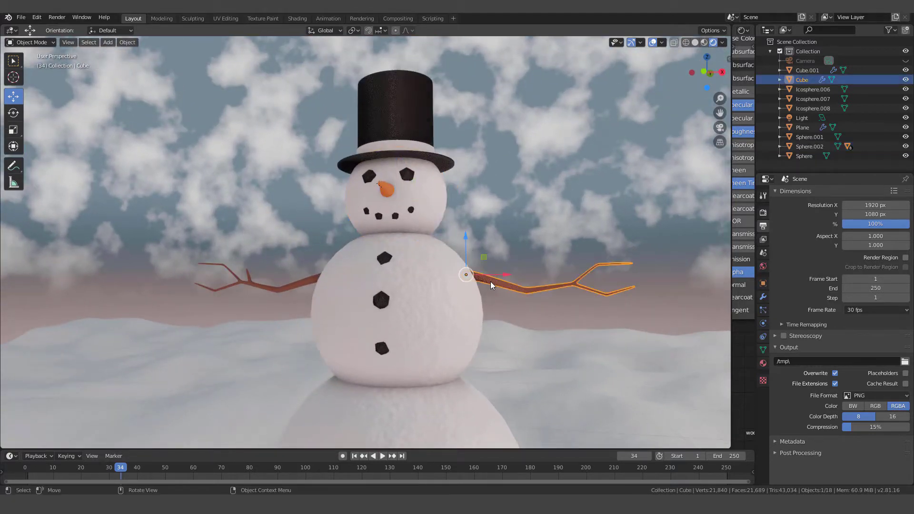
left_click(384, 260, "shift")
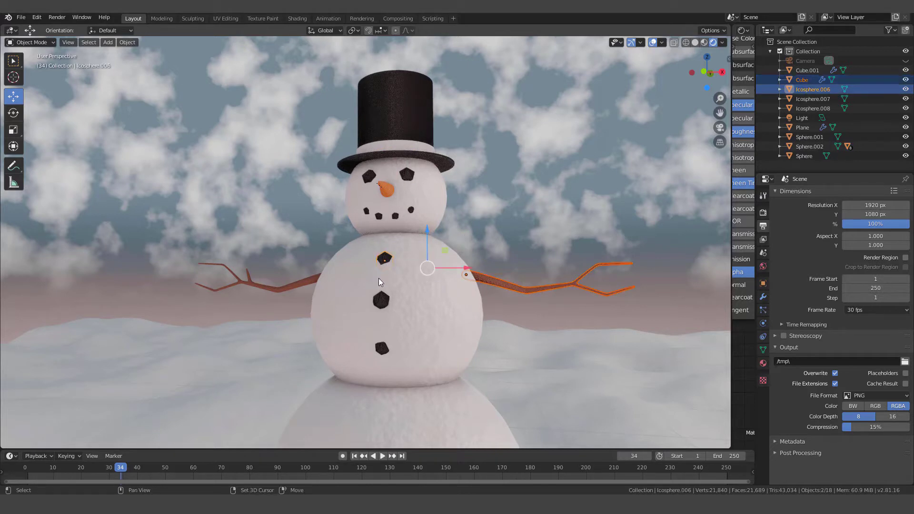
left_click(383, 301, "shift")
left_click(383, 349, "shift")
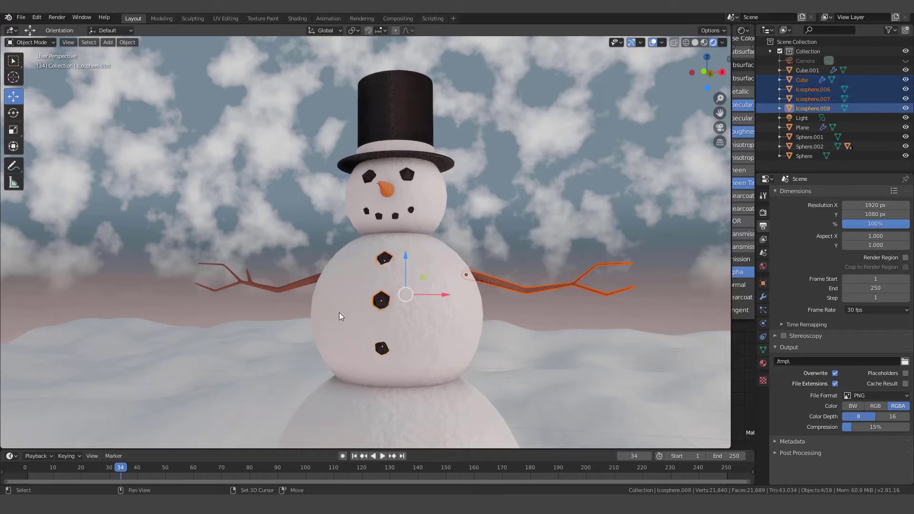
left_click(293, 287, "shift")
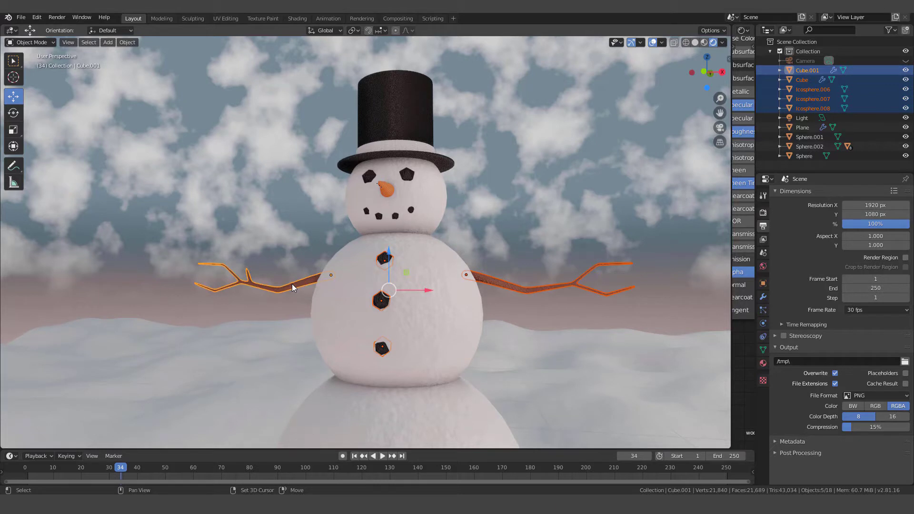
left_click(438, 329, "shift")
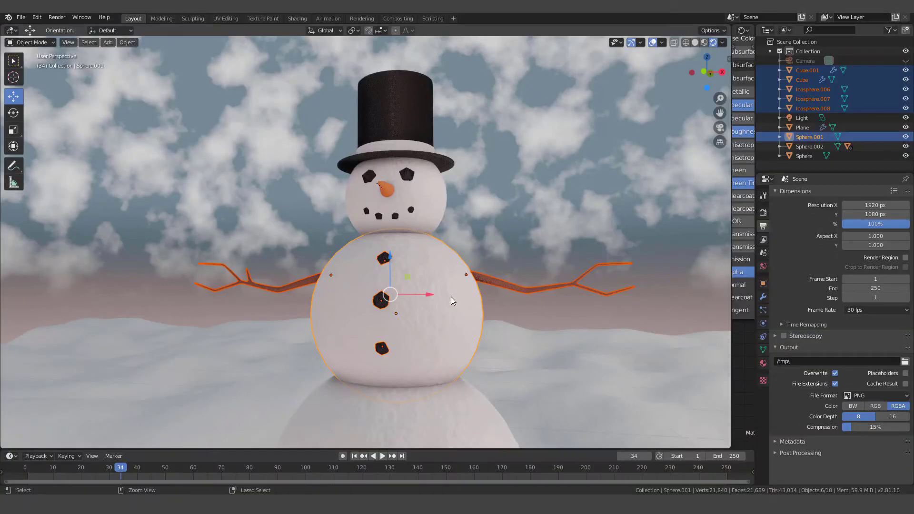
key("ctrl+p")
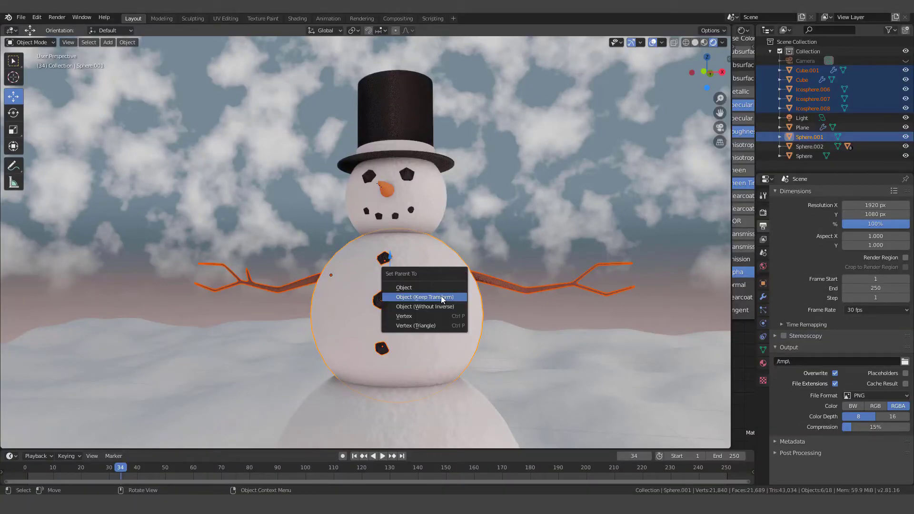
left_click(433, 299)
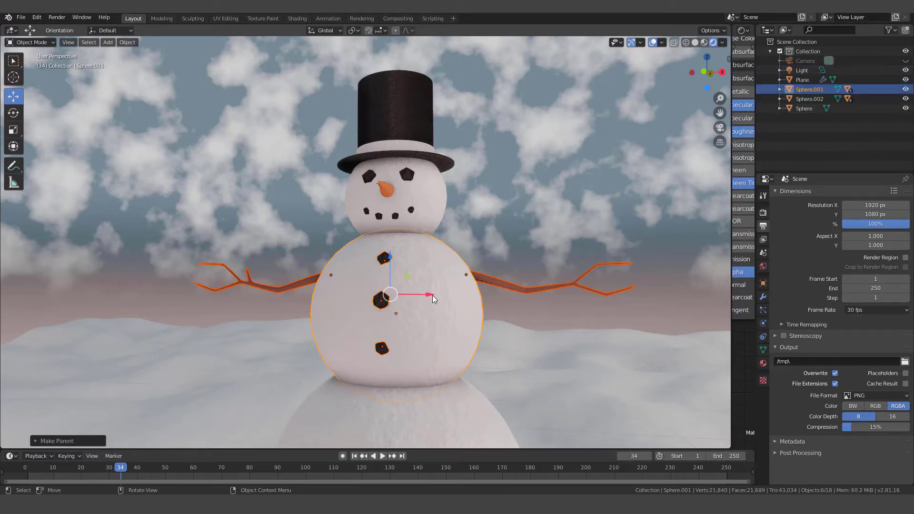
Step: Add a Plain Axes empty with nothing else selected and raise it along Z to the lower part of the middle body sphere
scroll(442, 309, "down", 2)
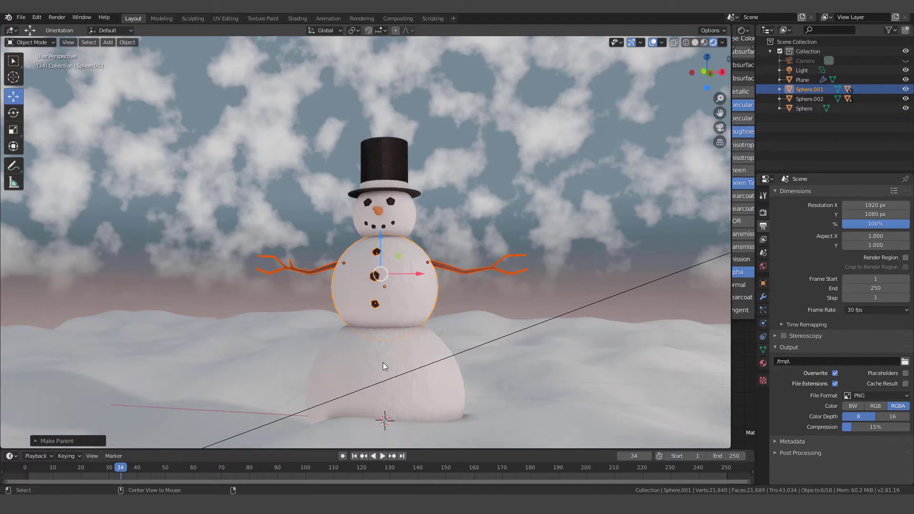
key("alt+a")
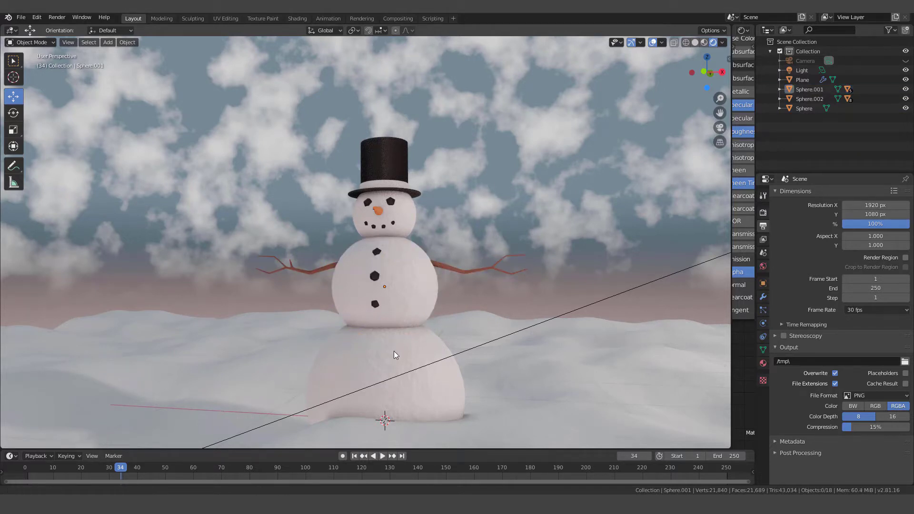
middle_click_drag(393, 350, 384, 313, "shift")
scroll(381, 299, "up", 1)
scroll(384, 318, "down", 1)
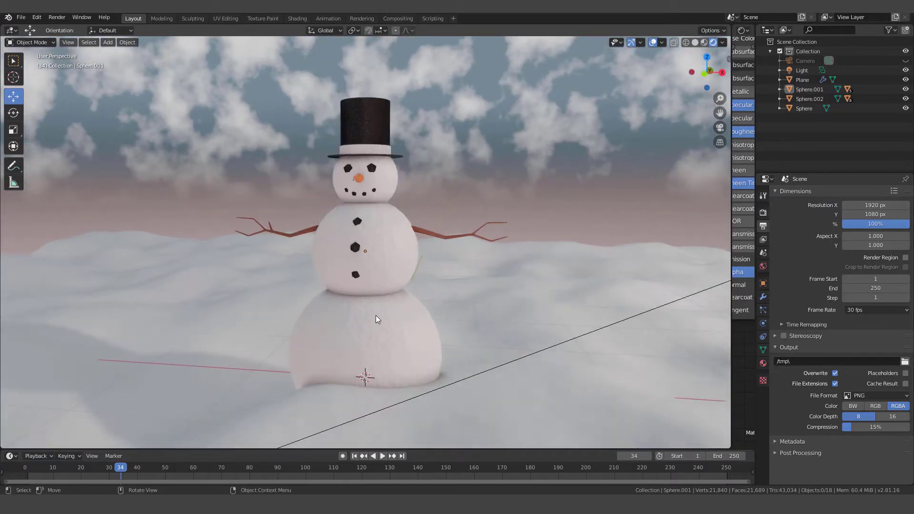
key("shift+a")
mouse_move(373, 312)
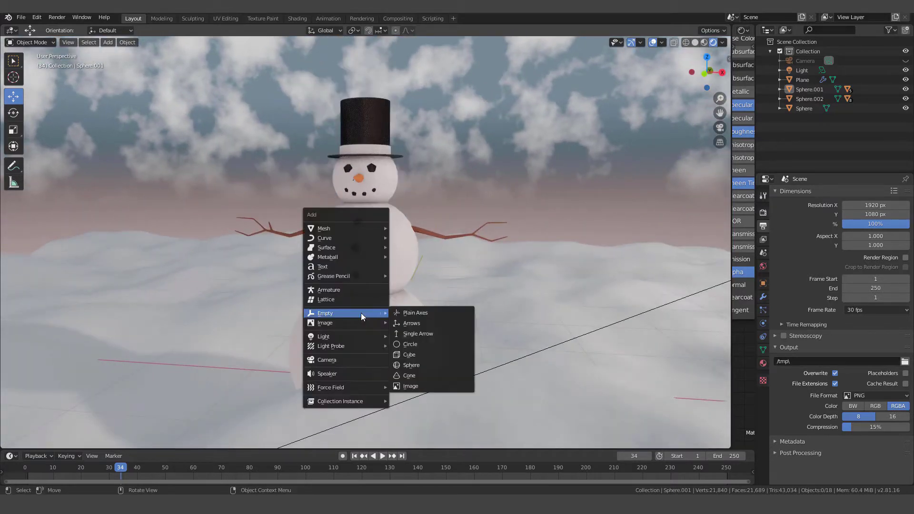
left_click(411, 313)
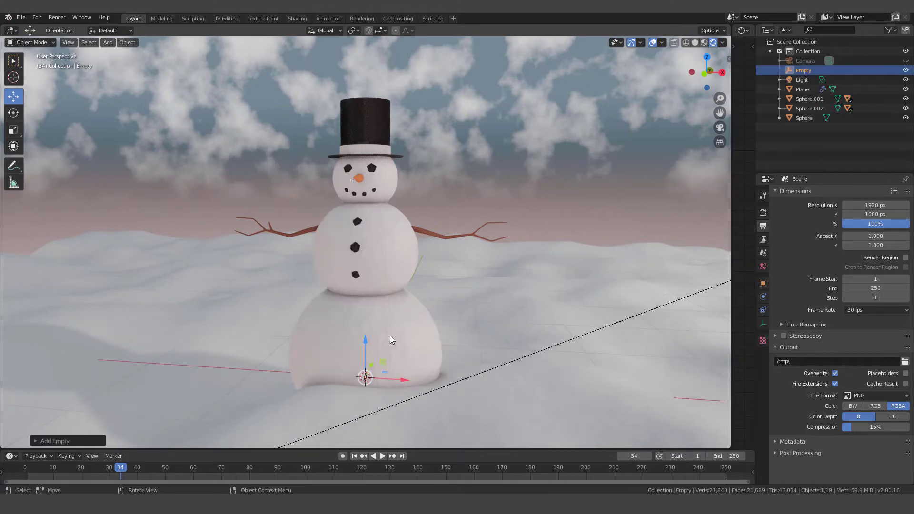
left_click_drag(367, 342, 369, 238)
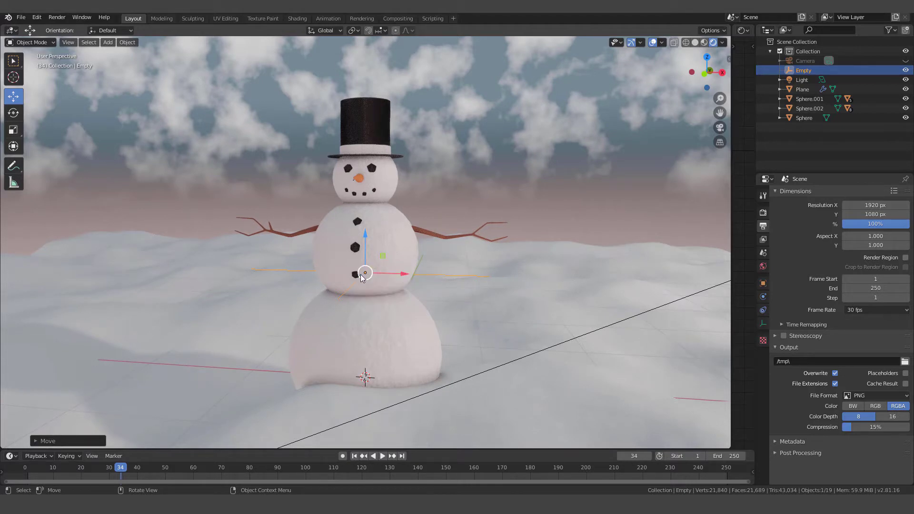
Step: Parent the head, middle and base spheres to the empty using Object (Keep Transform)
left_click(386, 180)
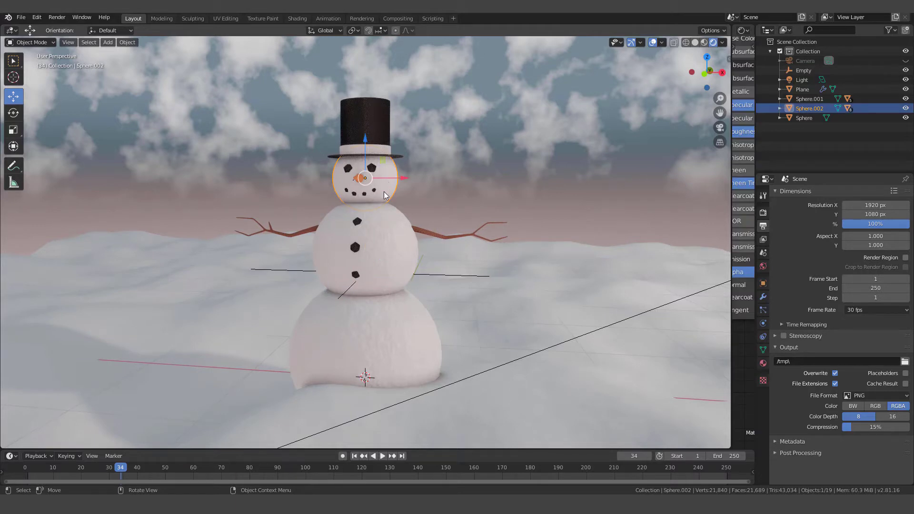
left_click(392, 244, "shift")
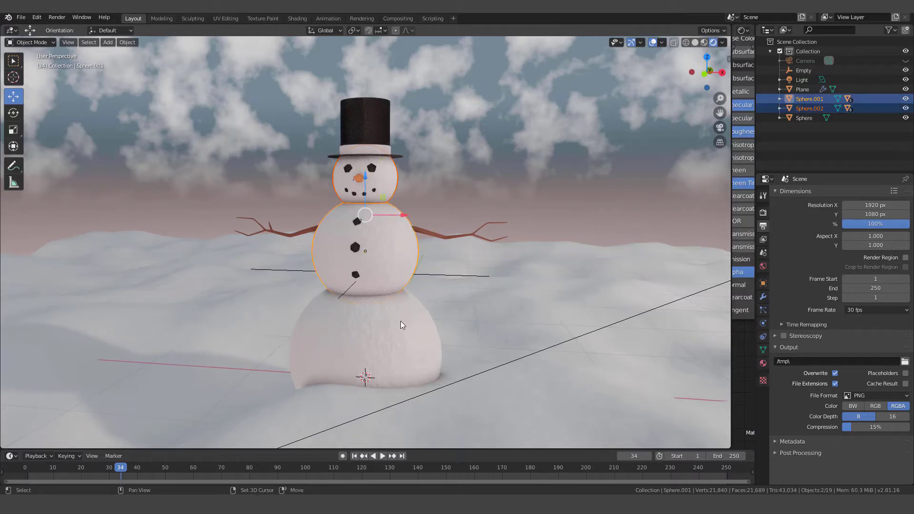
left_click(403, 337, "shift")
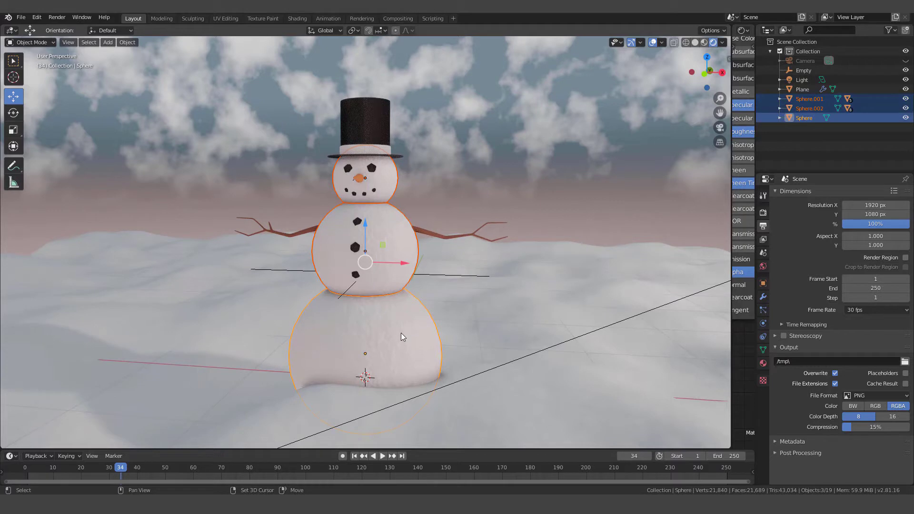
left_click(431, 275, "shift")
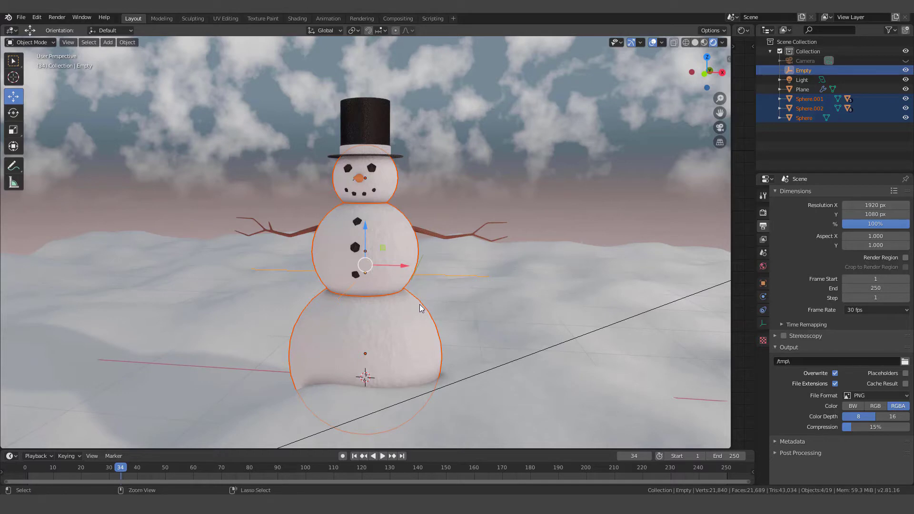
key("ctrl+p")
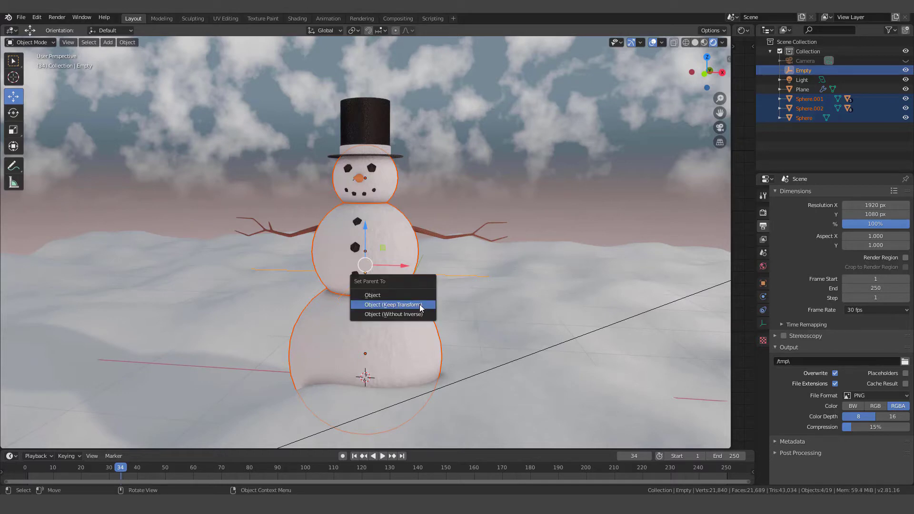
left_click(389, 306)
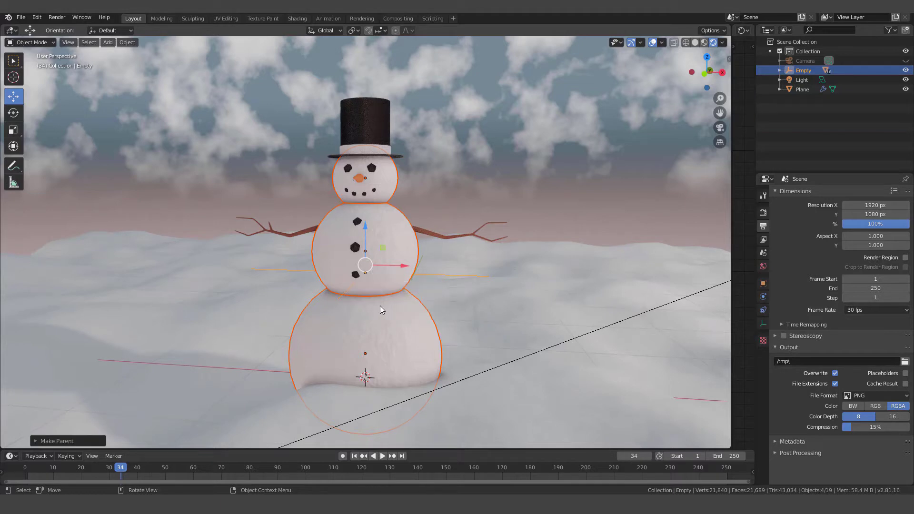
Step: Test the empty's control of the whole snowman by shifting it along global X, and undo that move
left_click(424, 274)
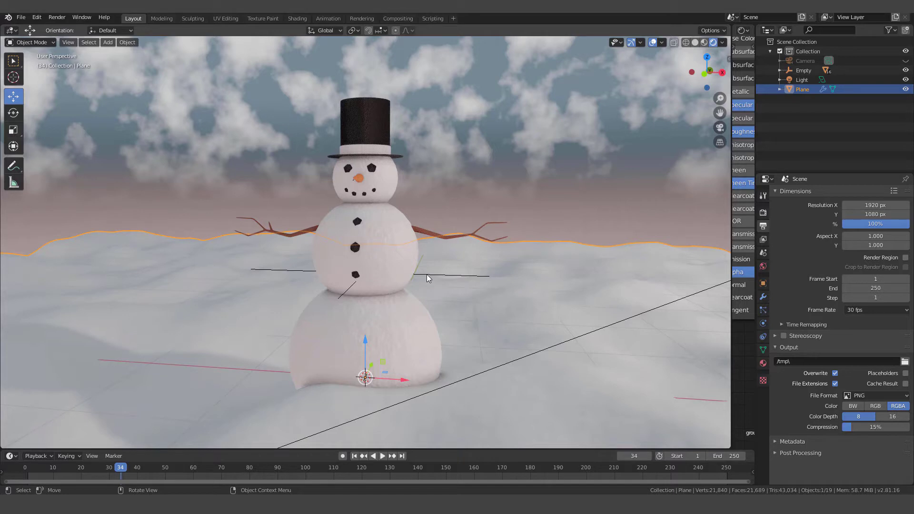
left_click(427, 278)
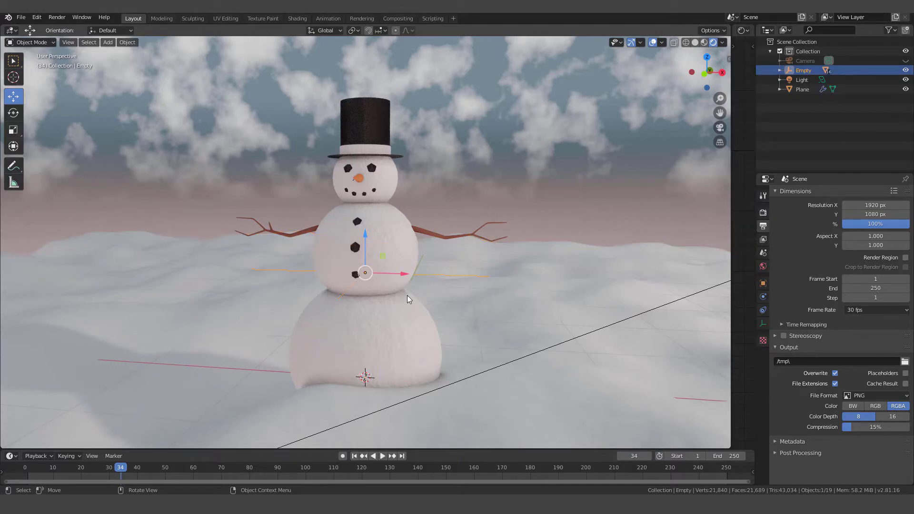
scroll(418, 311, "down", 3)
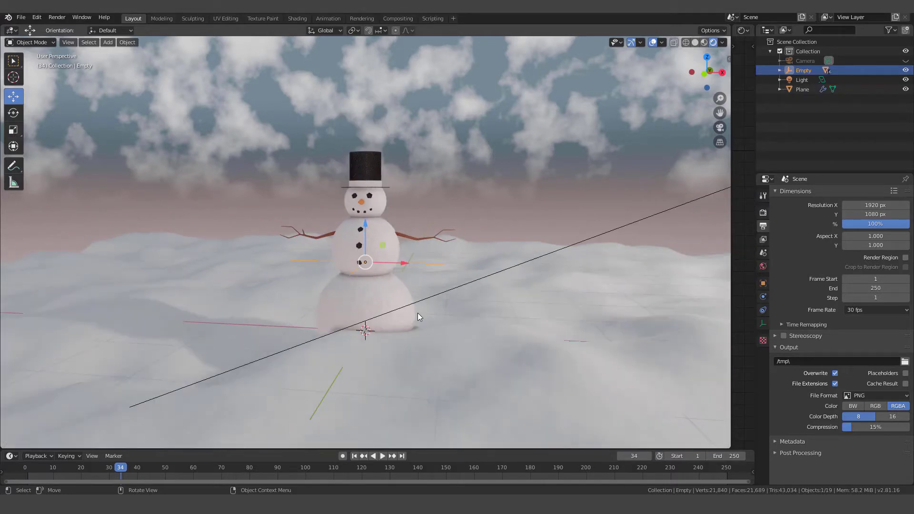
middle_click_drag(418, 313, 444, 327)
scroll(437, 324, "down", 1)
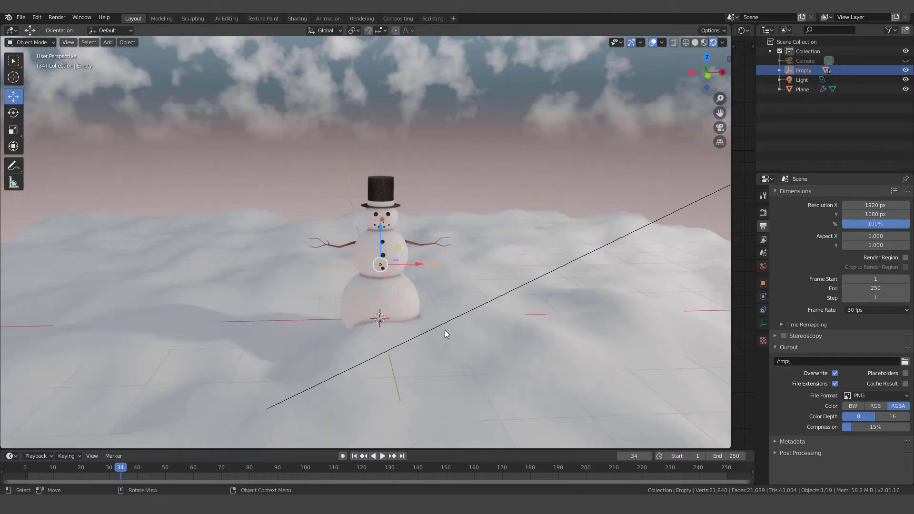
key("g")
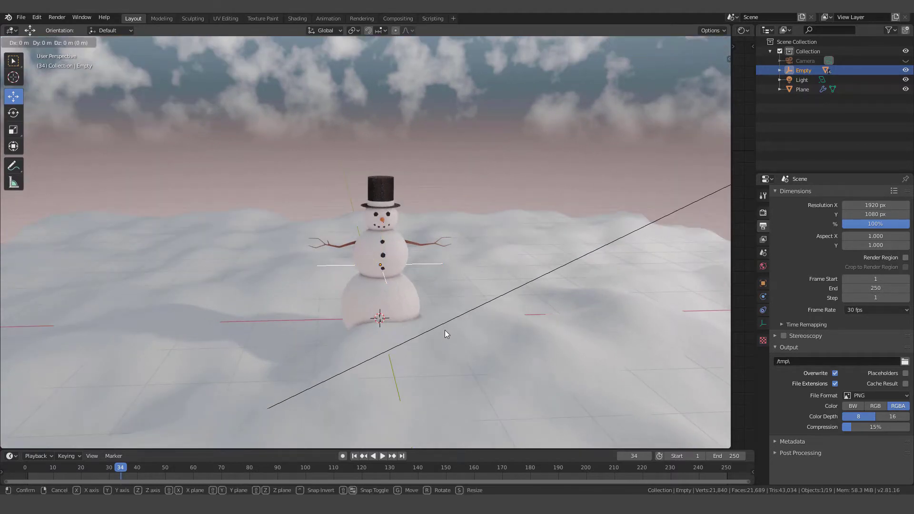
key("x")
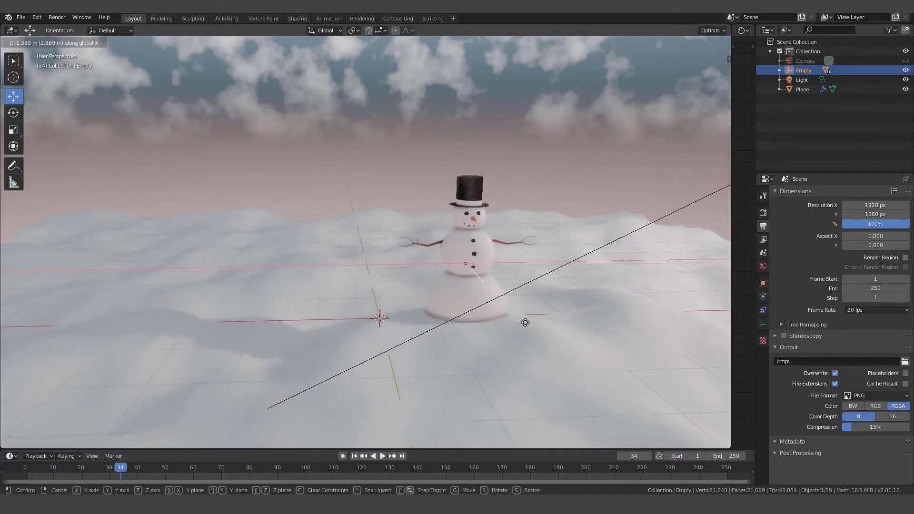
left_click(434, 318)
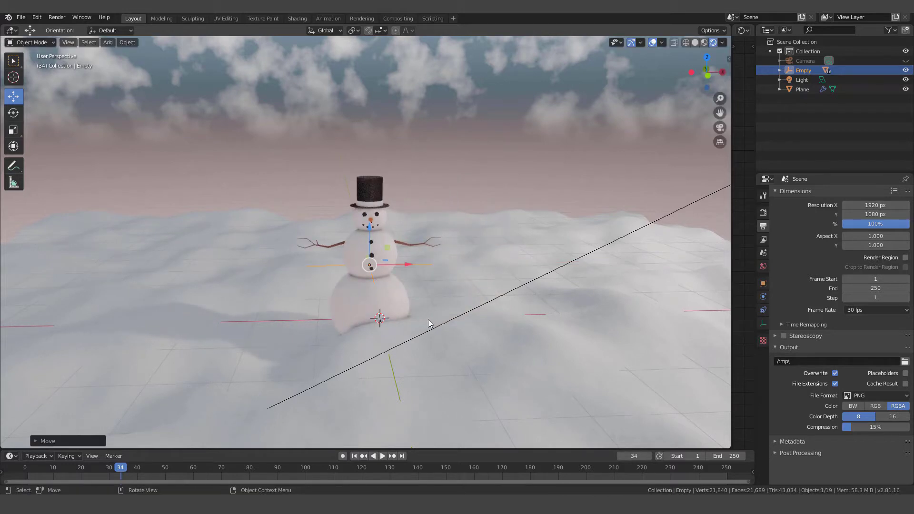
key("ctrl+z")
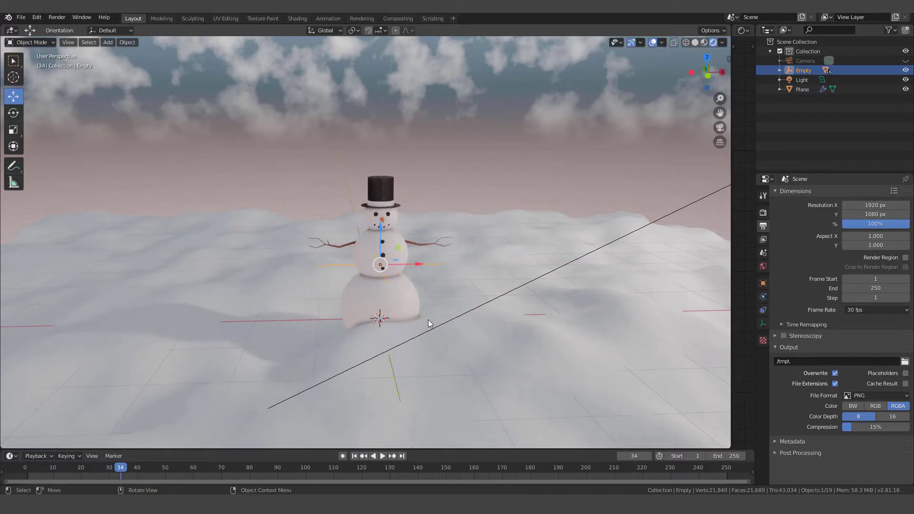
Step: Switch to camera view and move the snowman's empty about 4 m in the negative global X direction
mouse_move(396, 339)
middle_mouse_down()
mouse_move(422, 349)
mouse_move(394, 341)
middle_mouse_up()
scroll(394, 341, "up", 5)
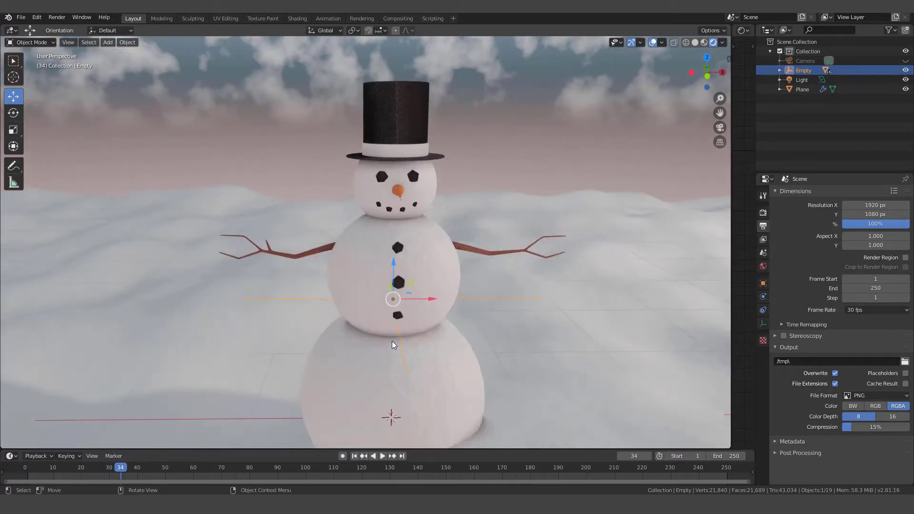
scroll(393, 345, "down", 2)
middle_click_drag(374, 364, 362, 358)
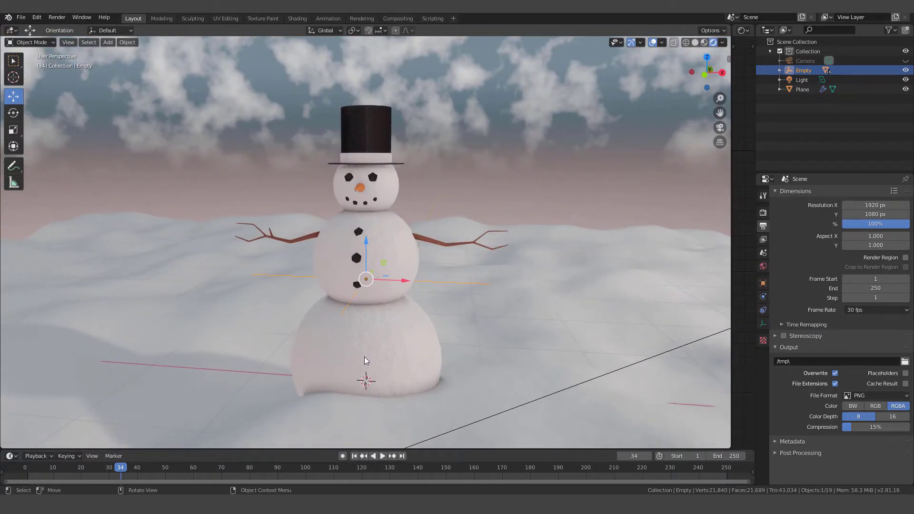
key("KP_0")
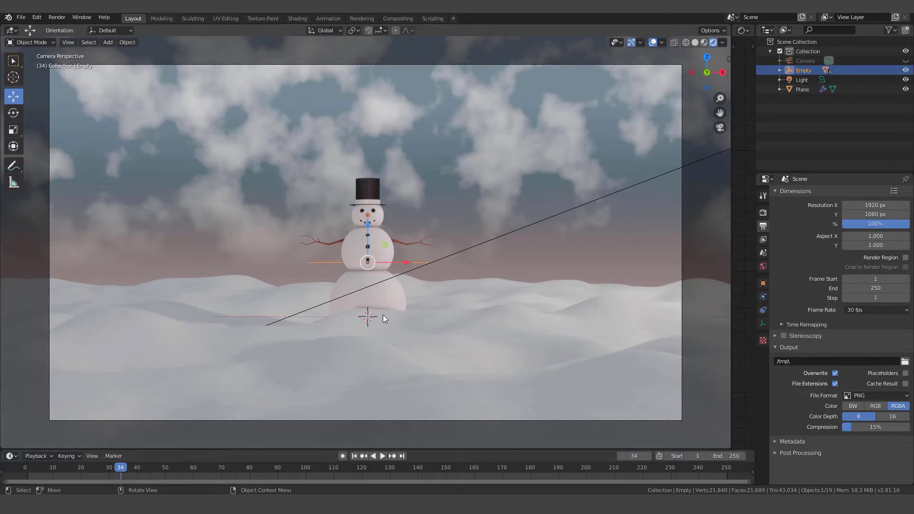
scroll(383, 315, "down", 1)
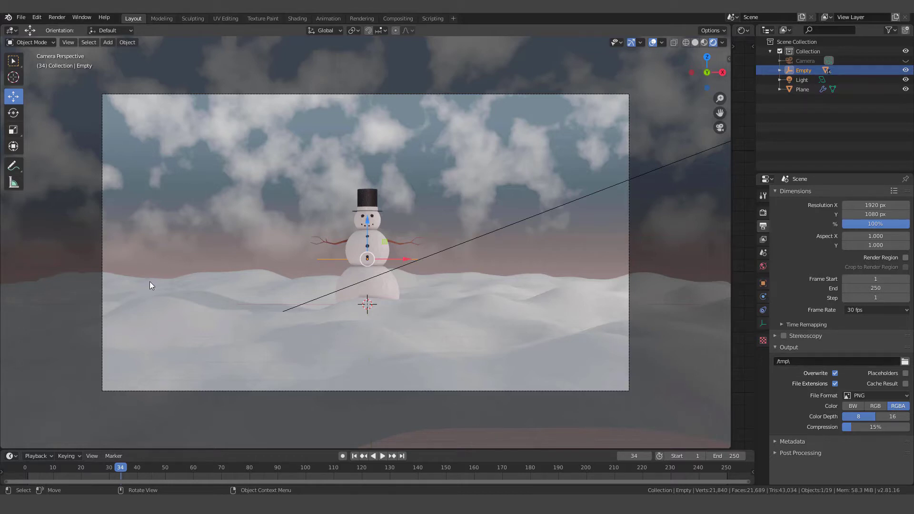
key("g")
key("x")
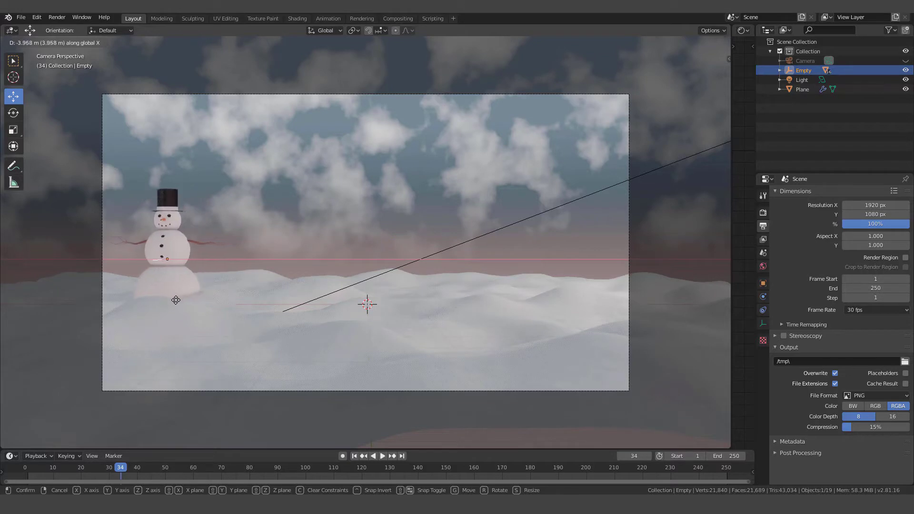
left_click(189, 306)
Step: Move the empty about 5.5 m back along global Y and shift it farther along negative X, near the camera frame's left edge
key("g")
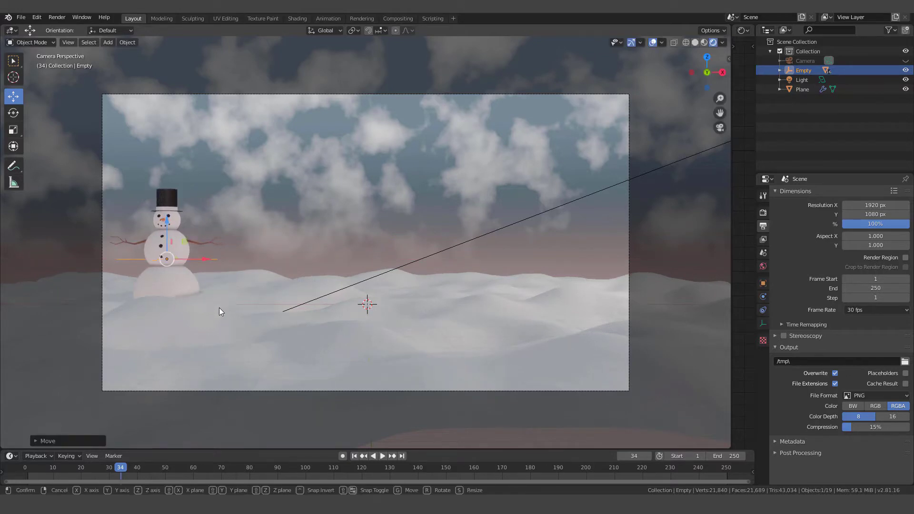
key("y")
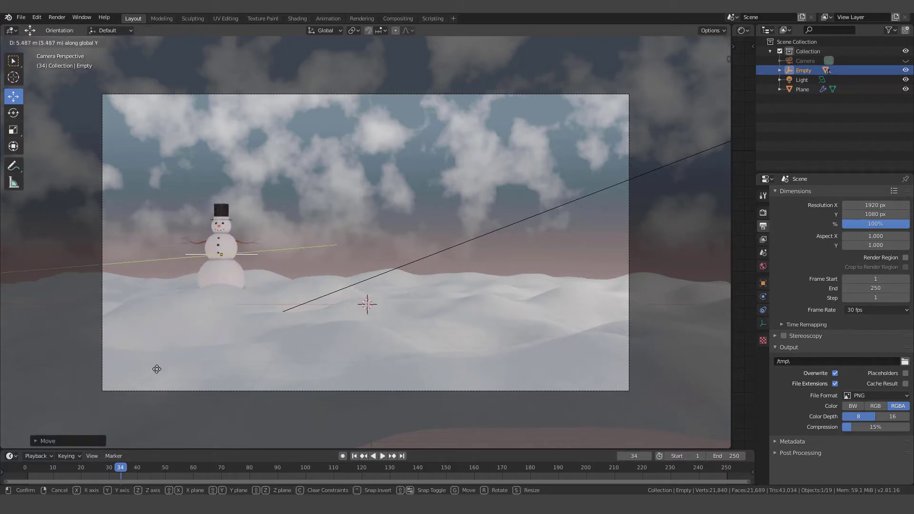
left_click(162, 371)
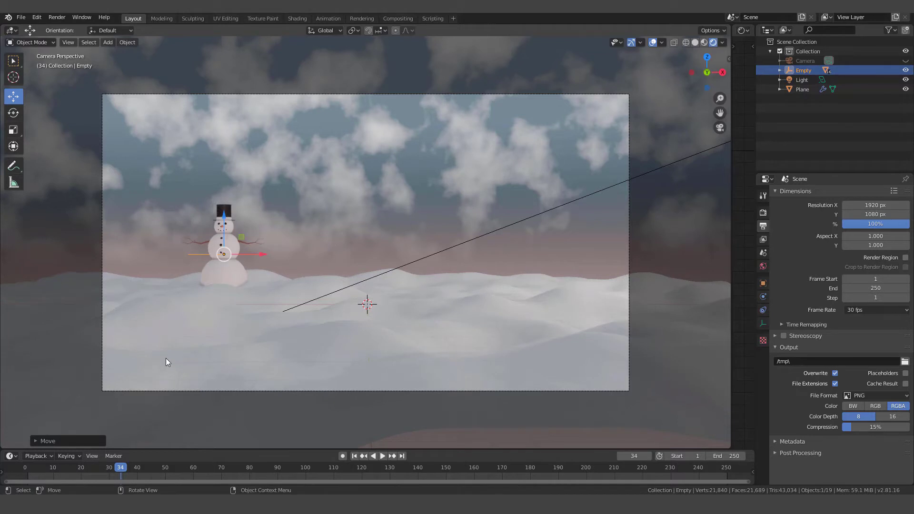
key("g")
key("x")
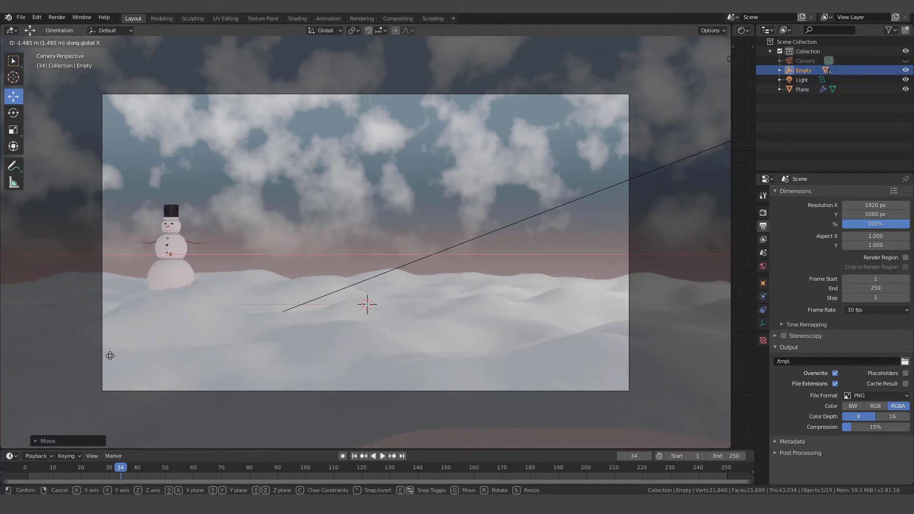
left_click(102, 362)
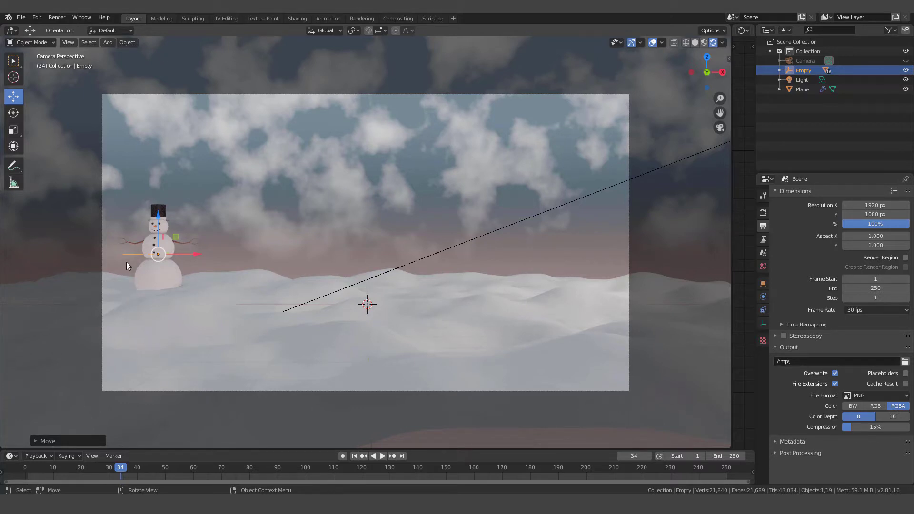
Step: Rotate the branch arm on the camera's left side slightly downward about global Y
left_click(135, 252)
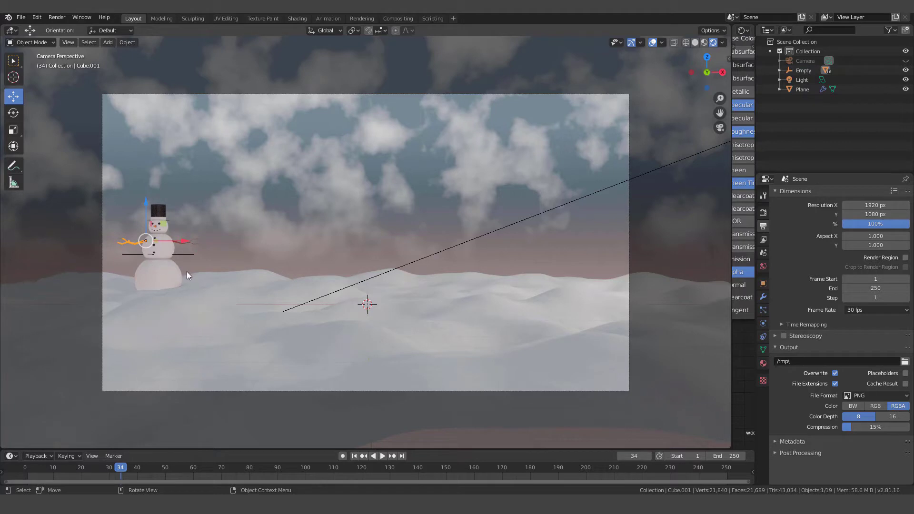
key("r")
key("y")
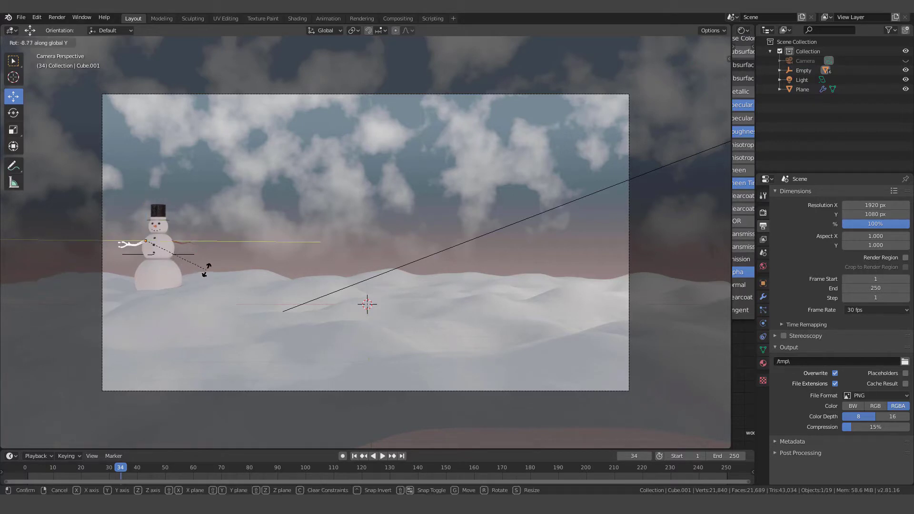
left_click(195, 261)
key("g")
left_click(196, 247)
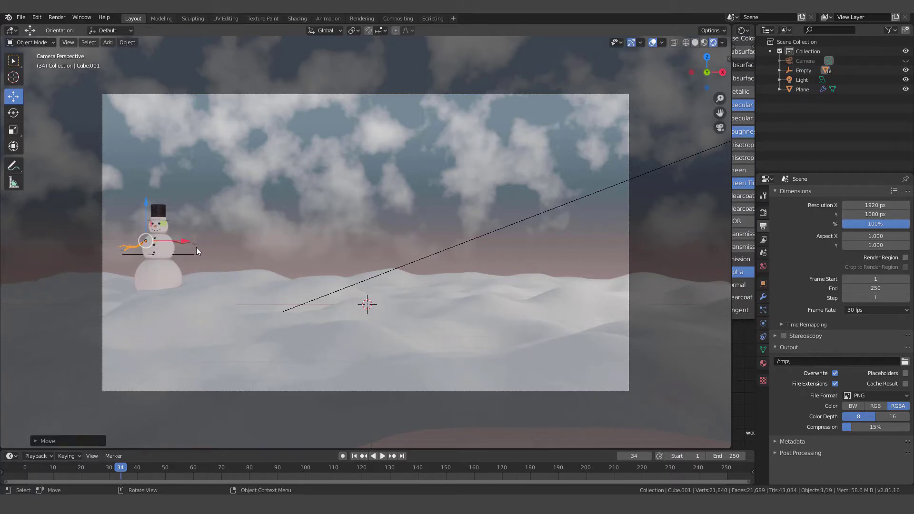
Step: Rotate the branch arm on the camera's right side about 16 degrees downward about global Y
left_click(198, 244)
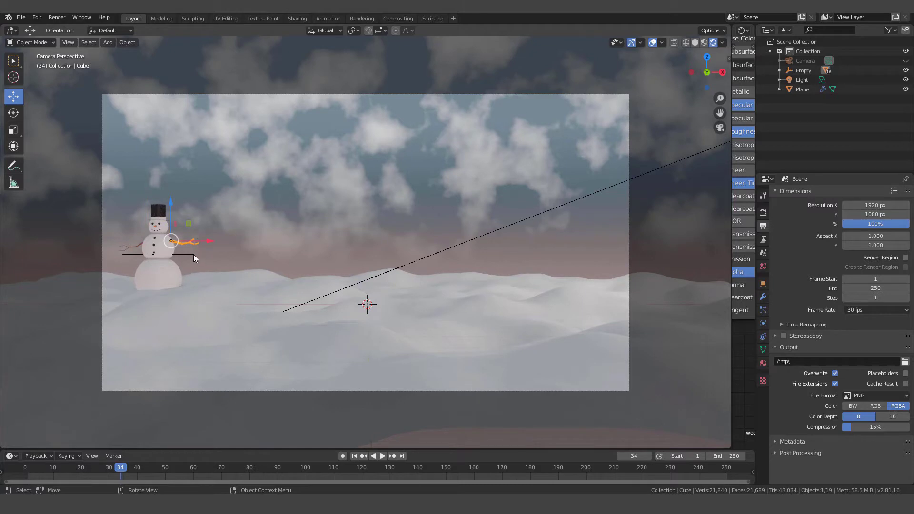
key("r")
key("y")
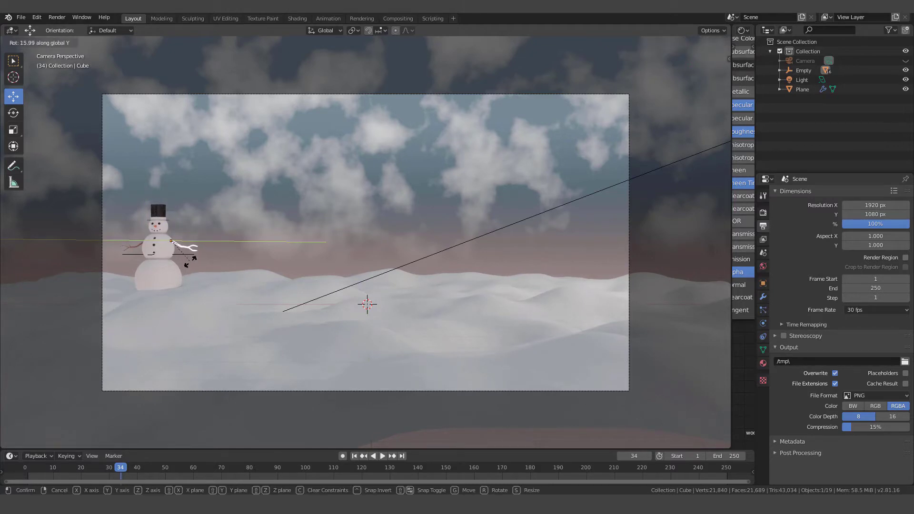
left_click(188, 267)
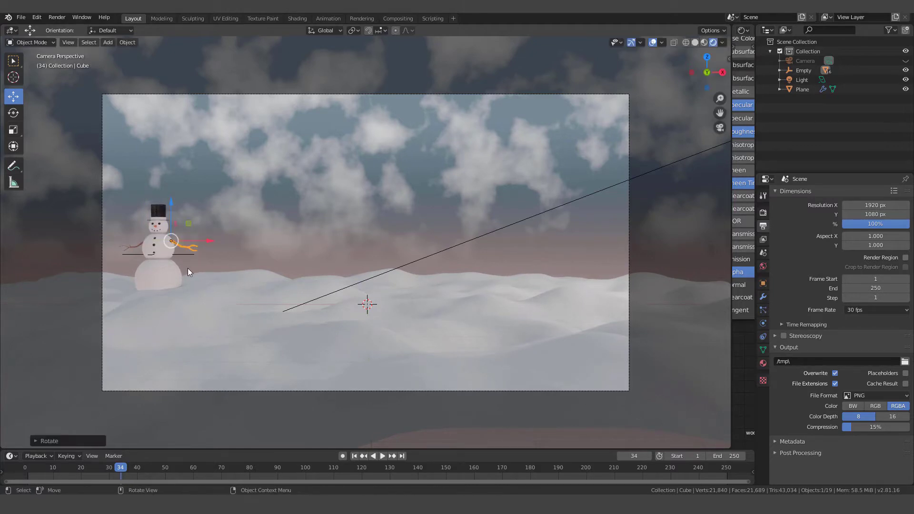
Step: Rotate the snowman's empty about global Z so the snowman faces toward the open right side of the camera frame
left_click(134, 253)
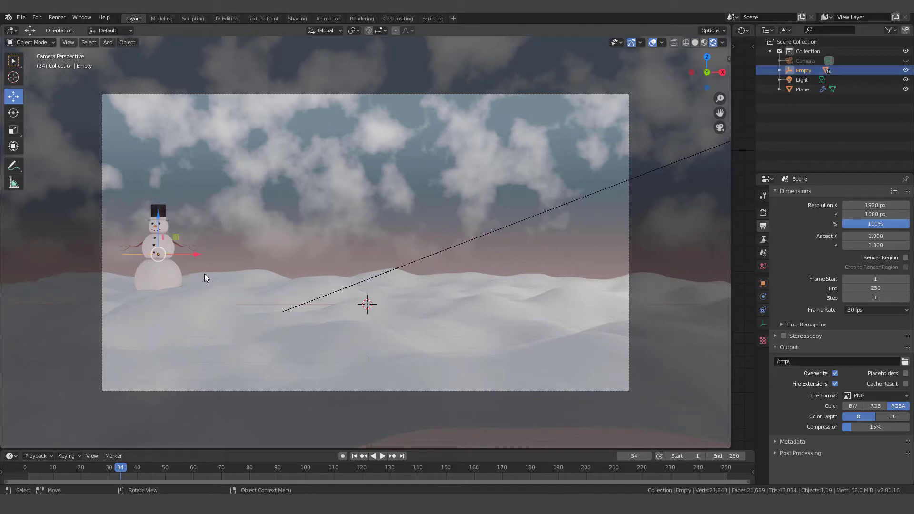
key("r")
key("z")
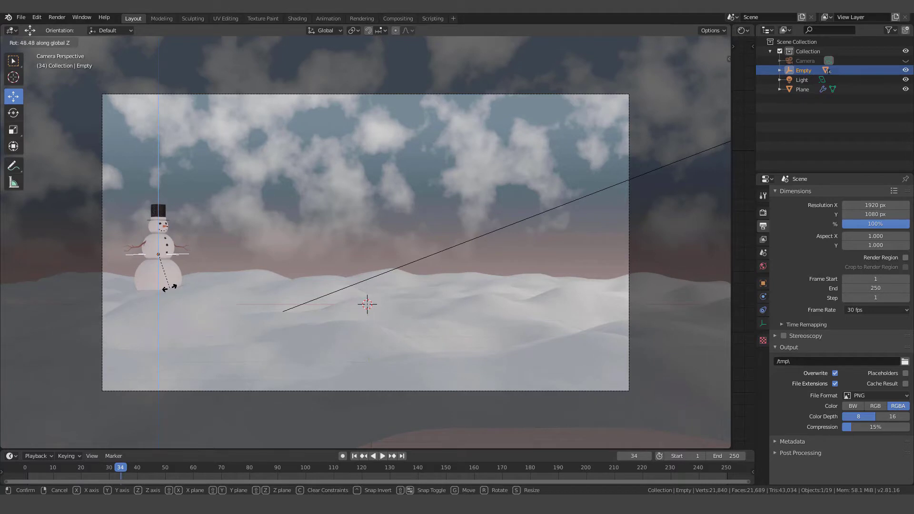
left_click(165, 320)
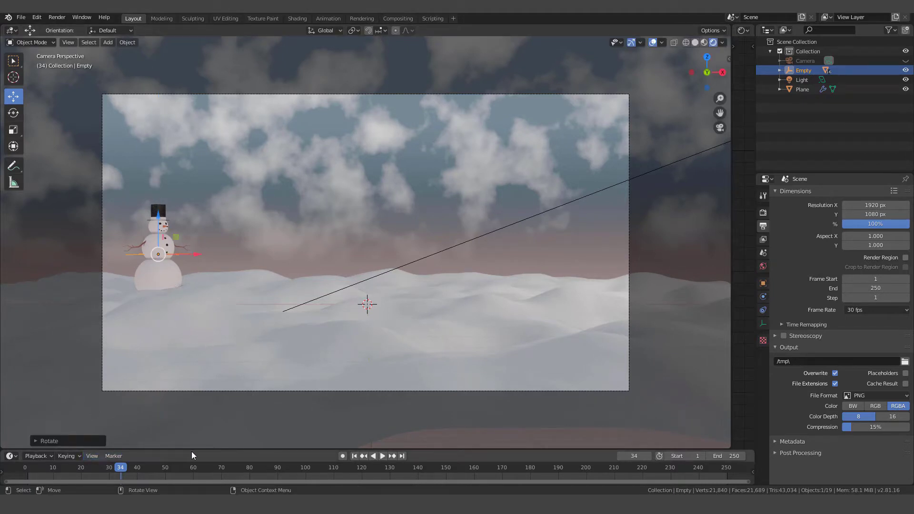
Step: Enlarge the timeline area and set the current frame to 0
left_click_drag(213, 449, 214, 350)
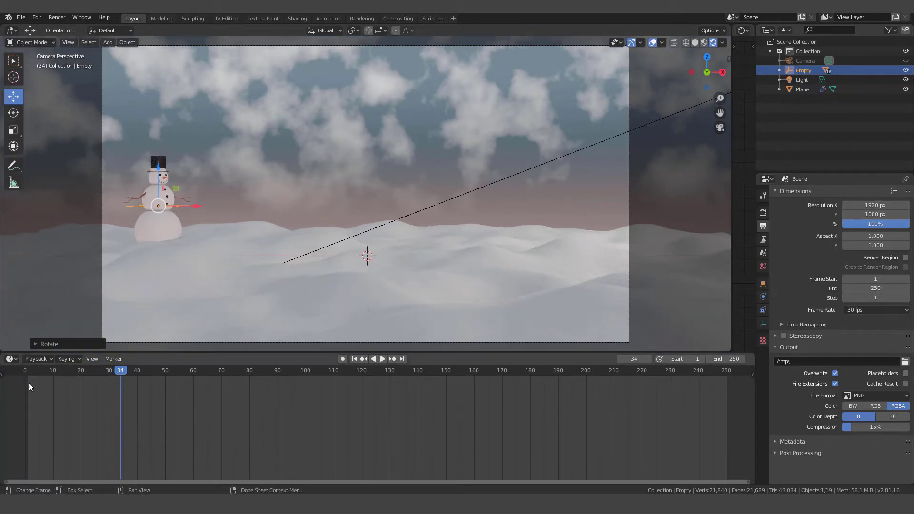
left_click_drag(118, 370, 25, 380)
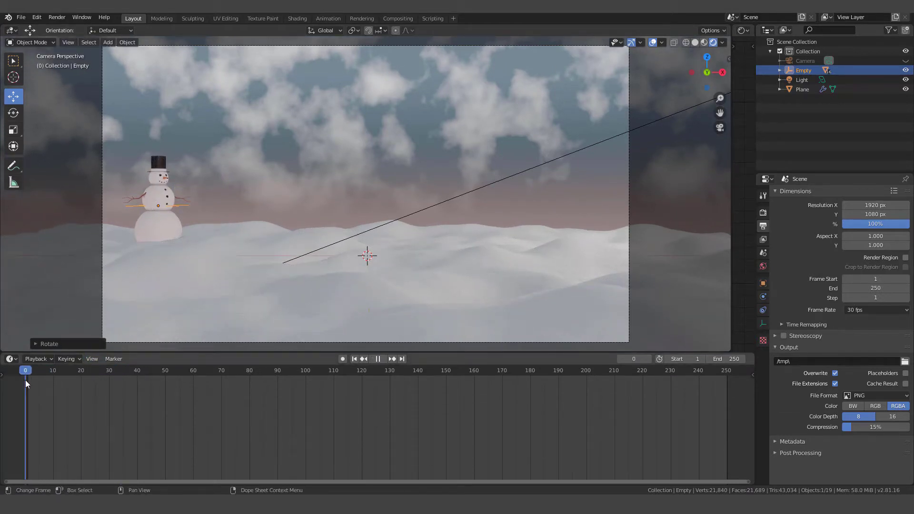
Step: Set the current frame to 1 and the output frame rate to 30 fps
key("space")
key("space")
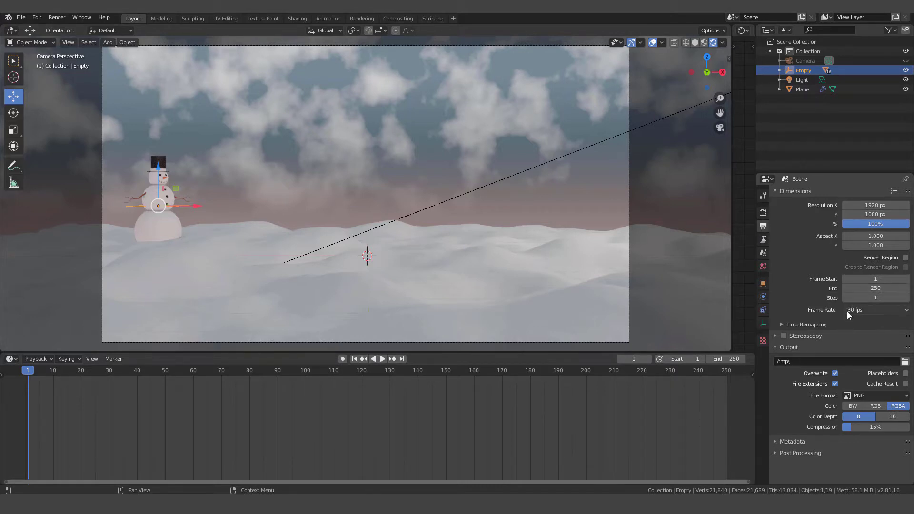
left_click(868, 310)
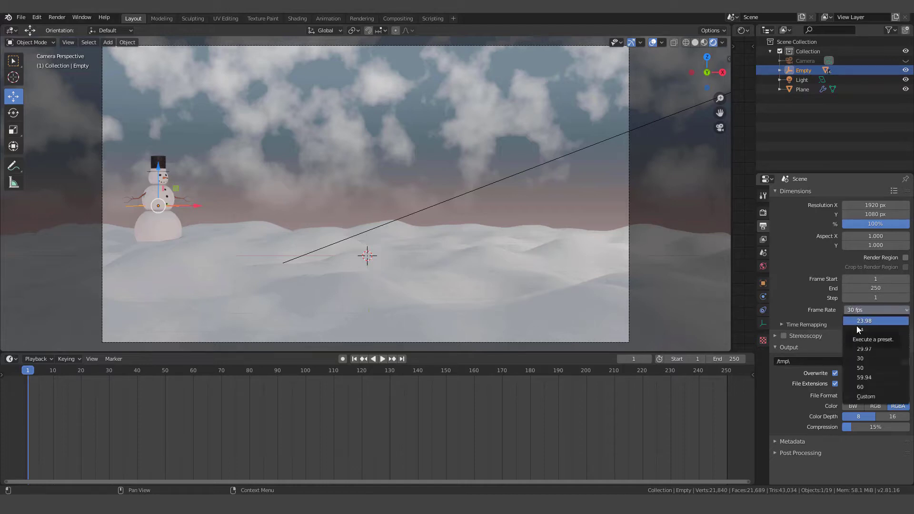
left_click(860, 358)
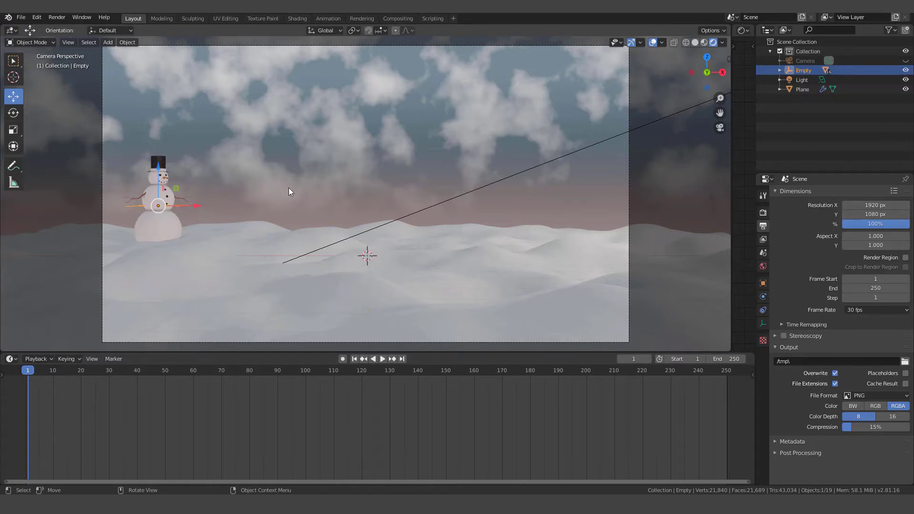
Step: Insert a LocRot keyframe for the snowman's empty at frame 1
key("i")
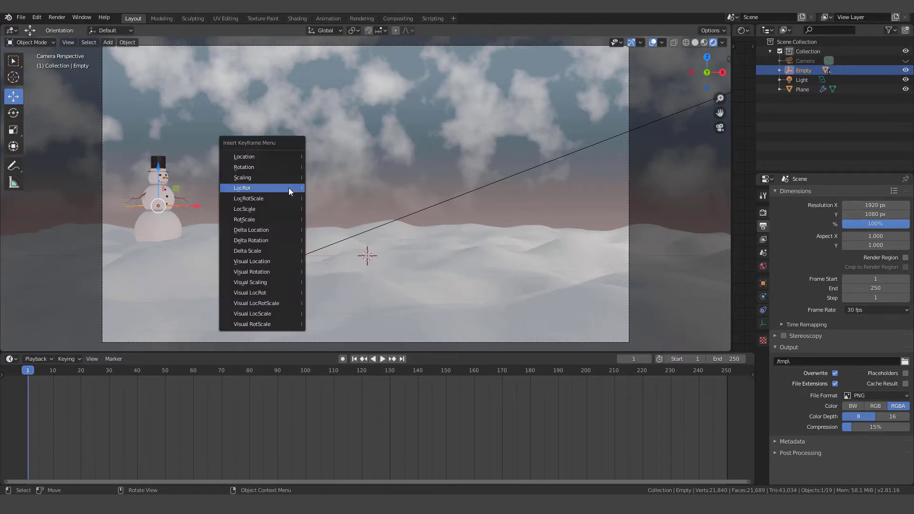
left_click(243, 189)
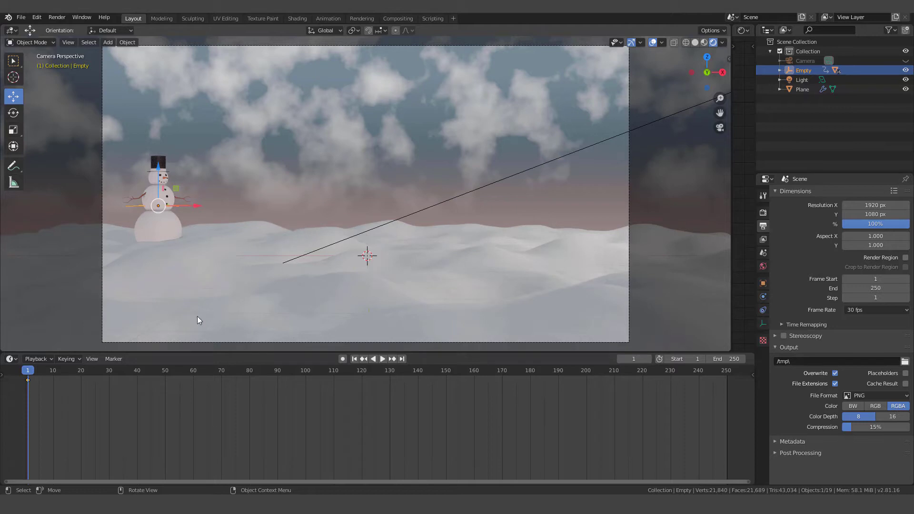
Step: At frame 60, move the snowman's empty toward the frame's centre along X and about -0.86 m along global Y, and insert a LocRot keyframe
left_click_drag(31, 371, 195, 359)
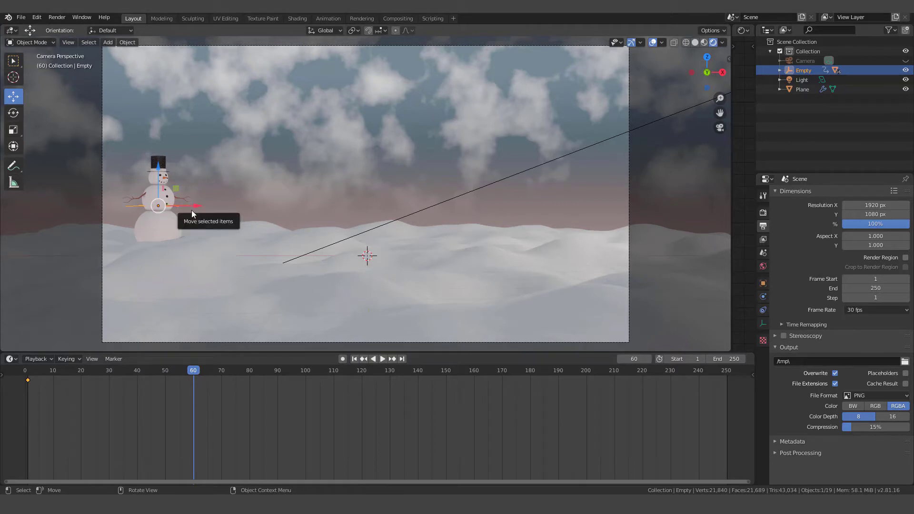
left_click_drag(199, 205, 322, 234)
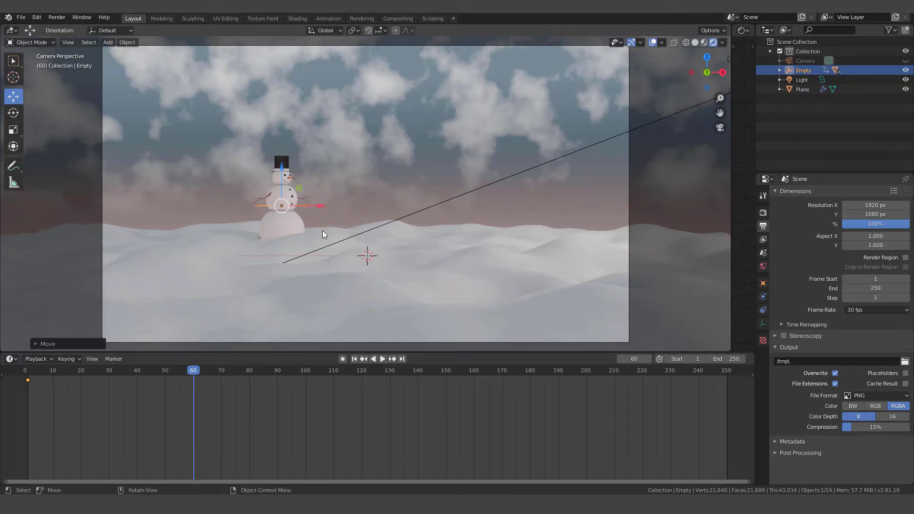
key("g")
key("y")
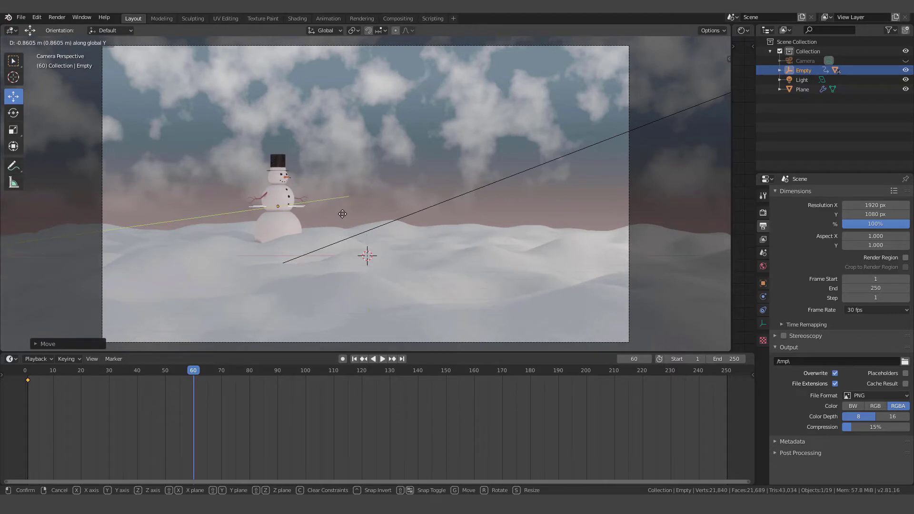
left_click(342, 213)
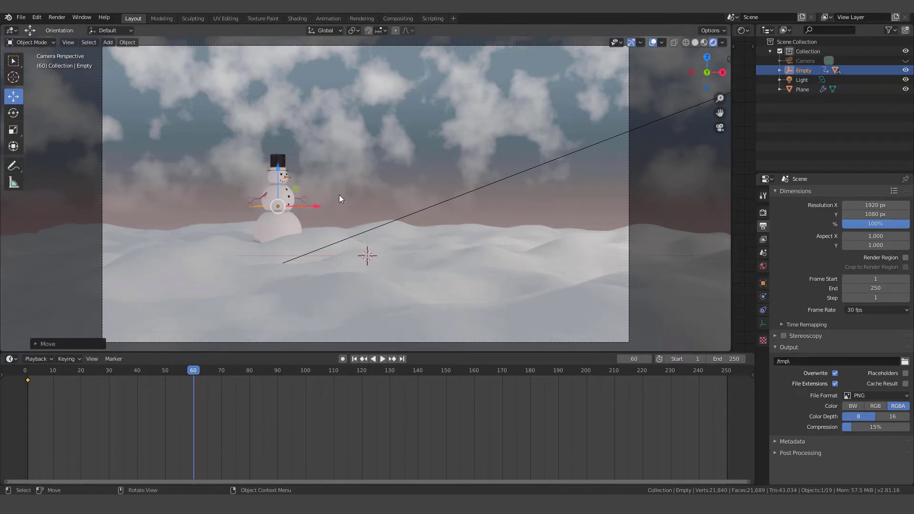
key("i")
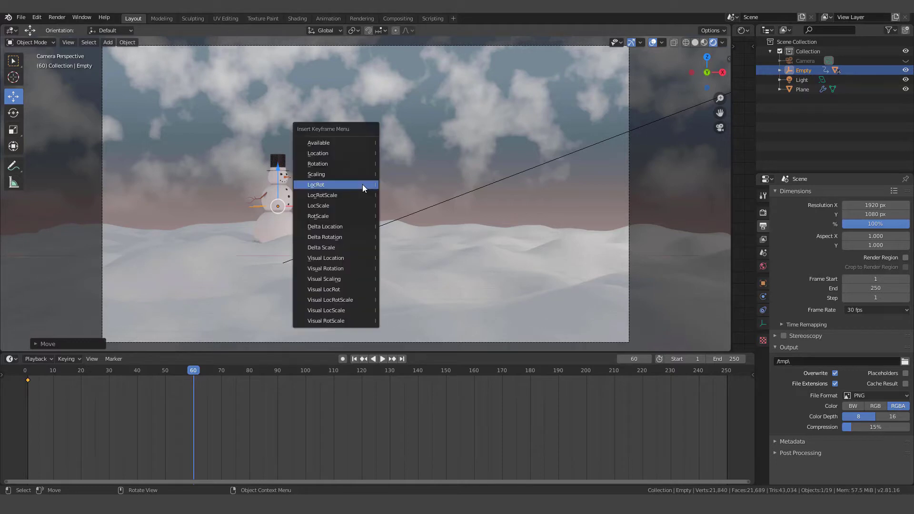
left_click(328, 184)
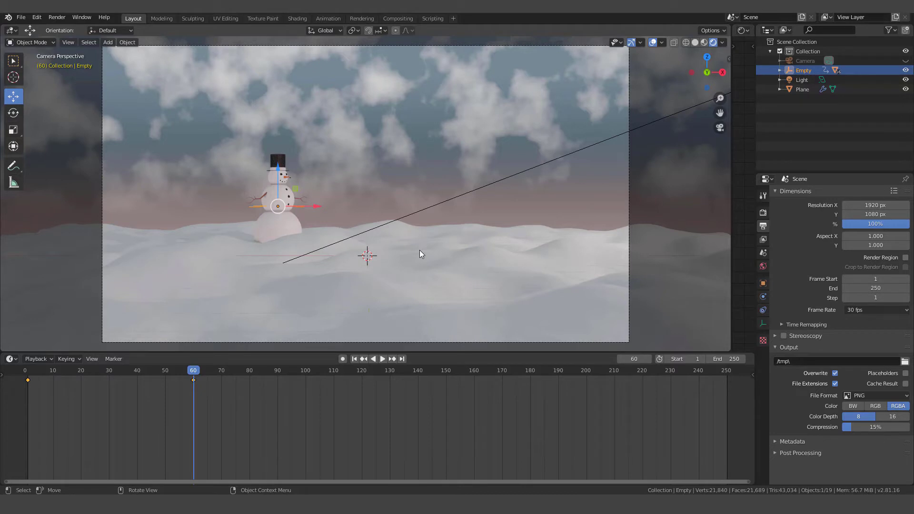
Step: At frame 90, move the snowman's empty along X to just past the frame's centre and about -2.24 m along global Y
left_click_drag(193, 372, 279, 367)
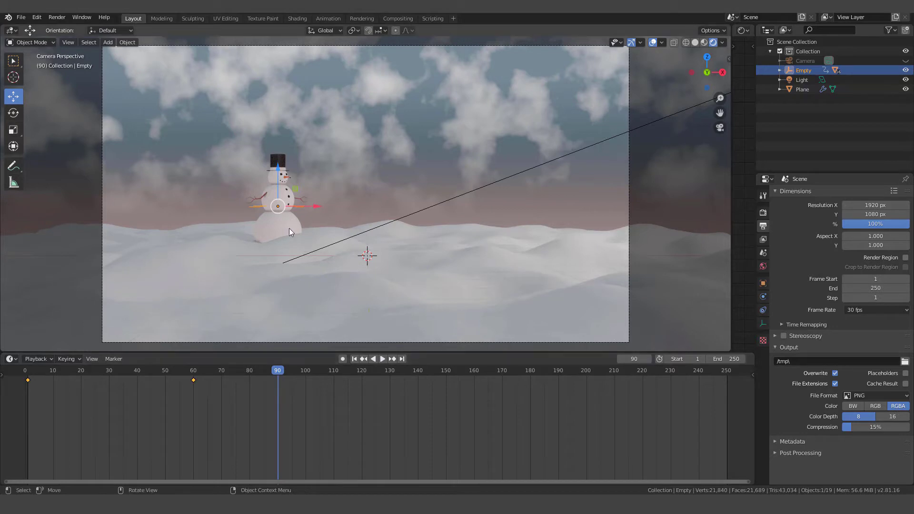
left_click_drag(315, 210, 439, 238)
key("g")
key("y")
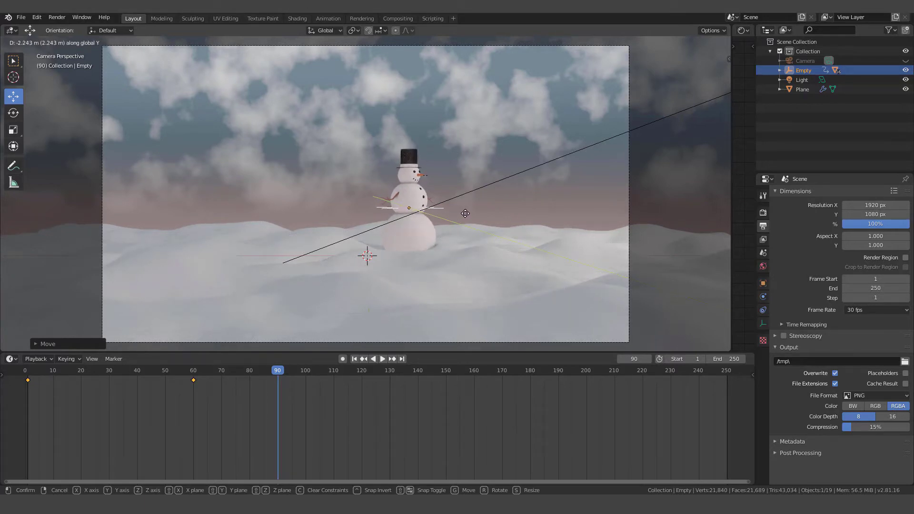
left_click(466, 214)
left_click_drag(447, 209, 442, 211)
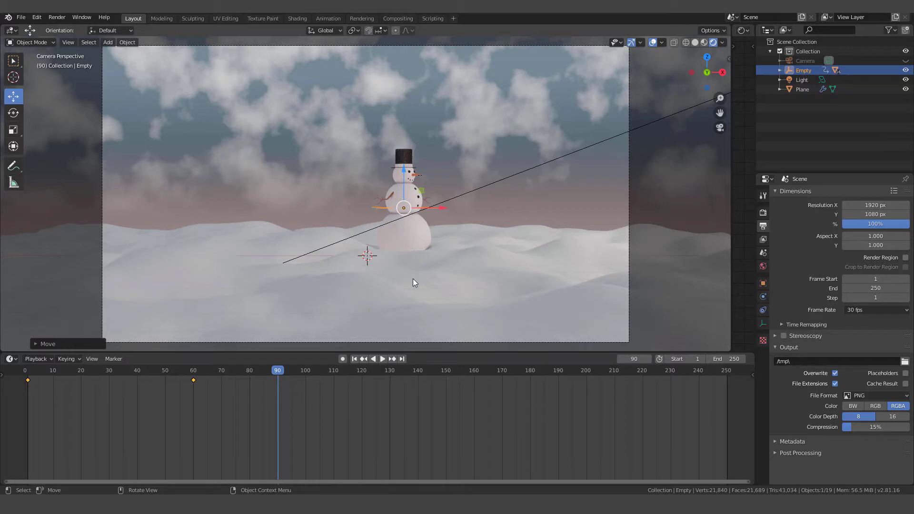
Step: Rotate the empty about -33 degrees about global Z so the snowman faces the camera, and insert a LocRot keyframe at frame 90
key("r")
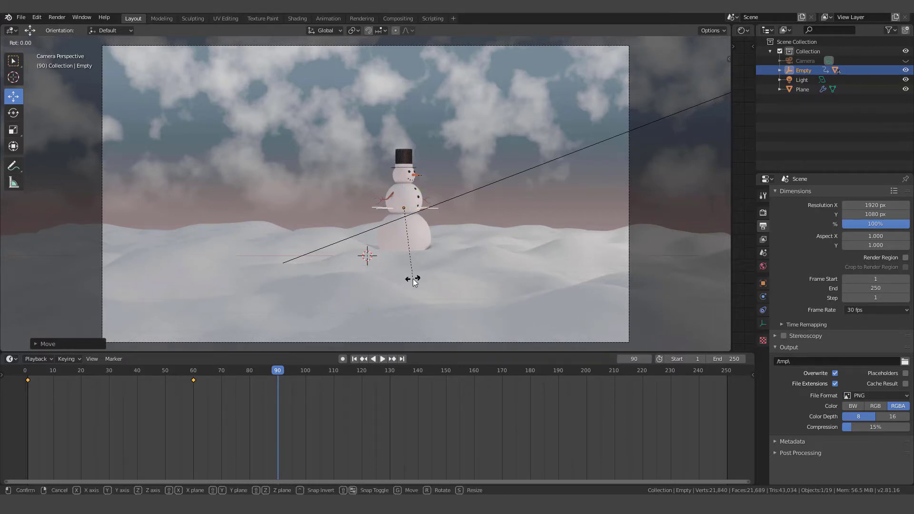
key("z")
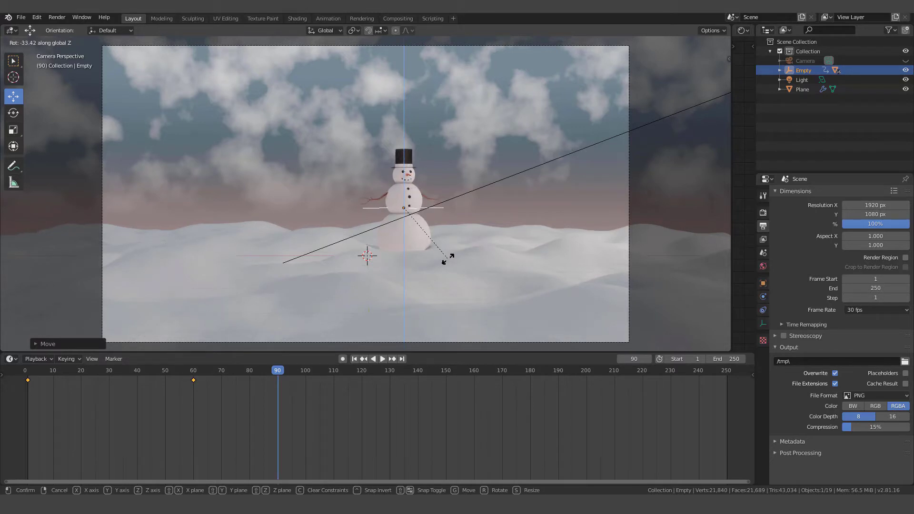
left_click(447, 259)
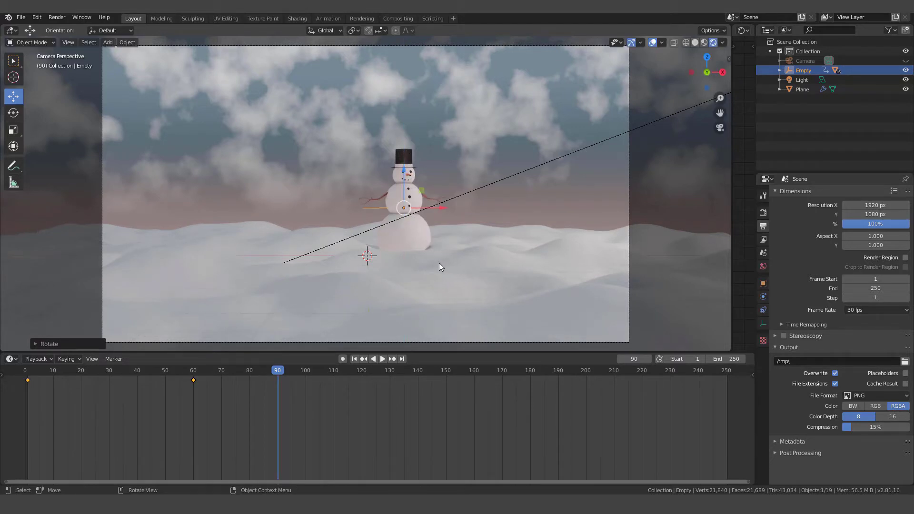
key("i")
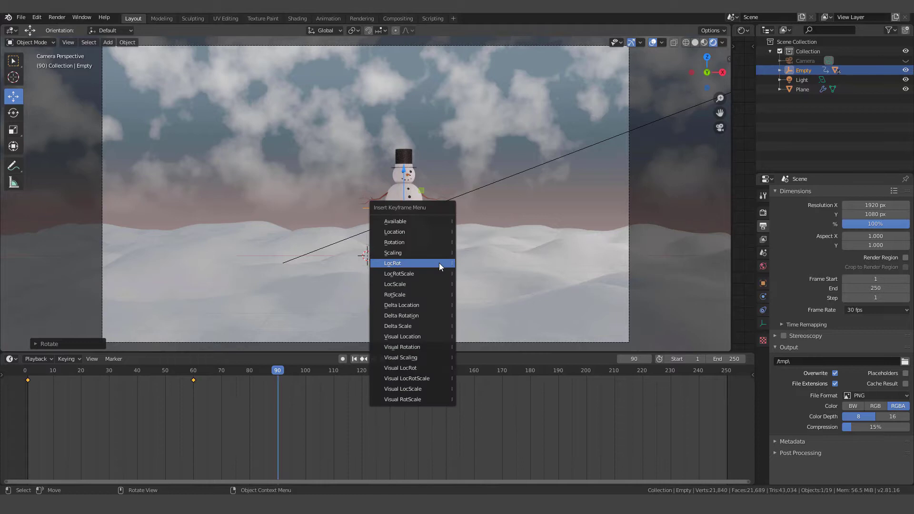
left_click(393, 263)
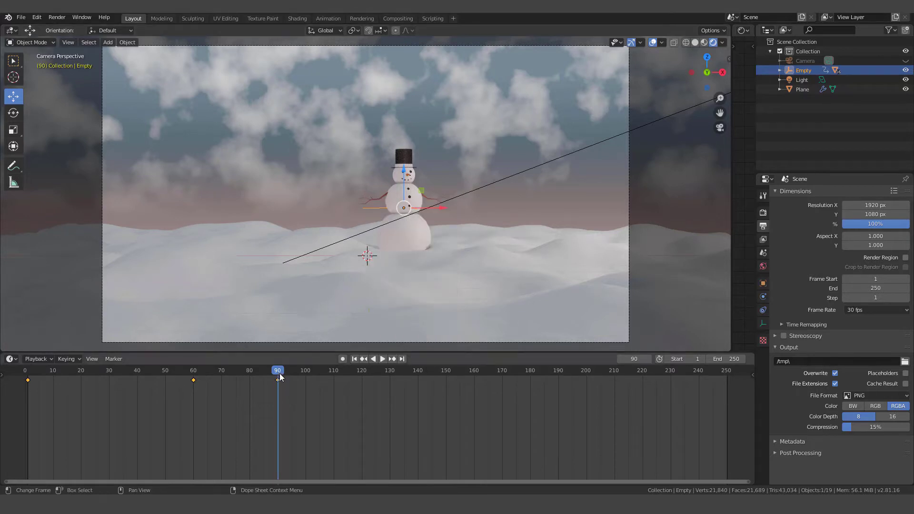
Step: At frame 130, move the snowman's empty back along X to the left of the frame's centre and about 3 m toward the camera along global Y
mouse_move(275, 372)
left_mouse_down()
mouse_move(21, 385)
mouse_move(279, 372)
left_mouse_up()
left_click_drag(278, 370, 276, 369)
left_click_drag(327, 370, 390, 379)
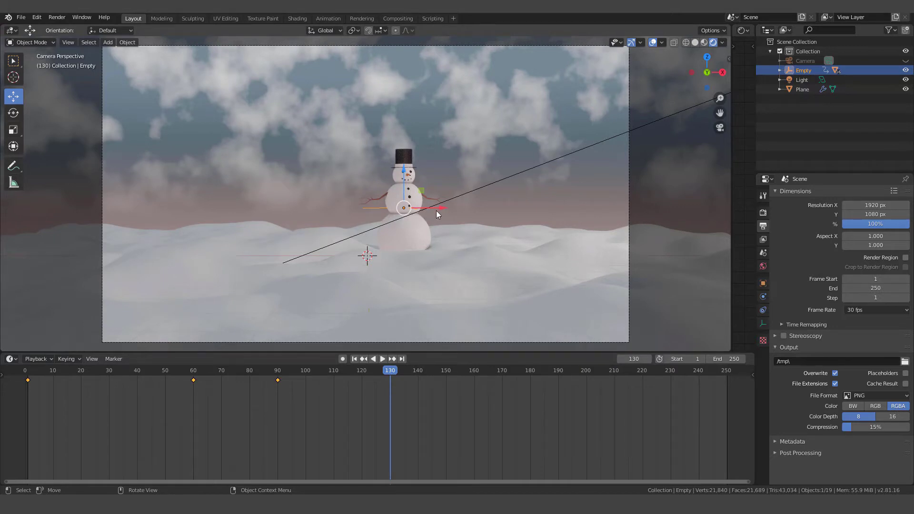
left_click_drag(437, 213, 329, 216)
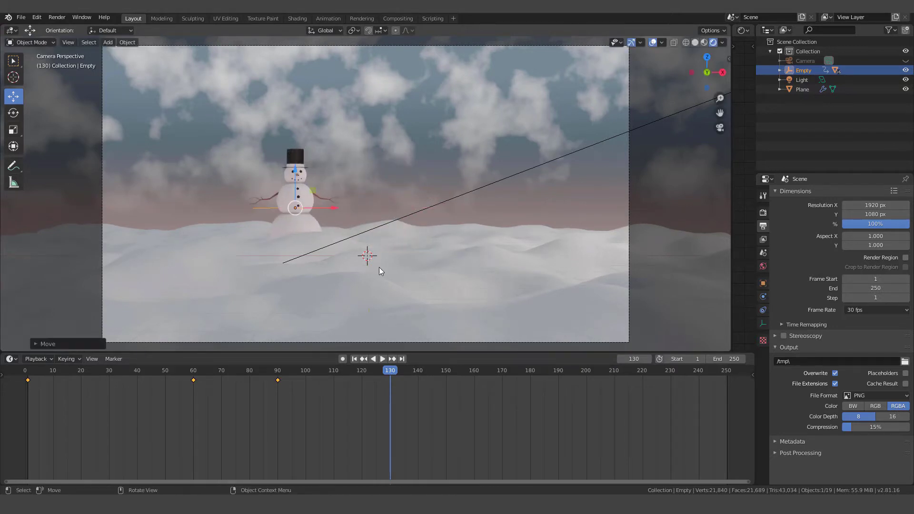
key("g")
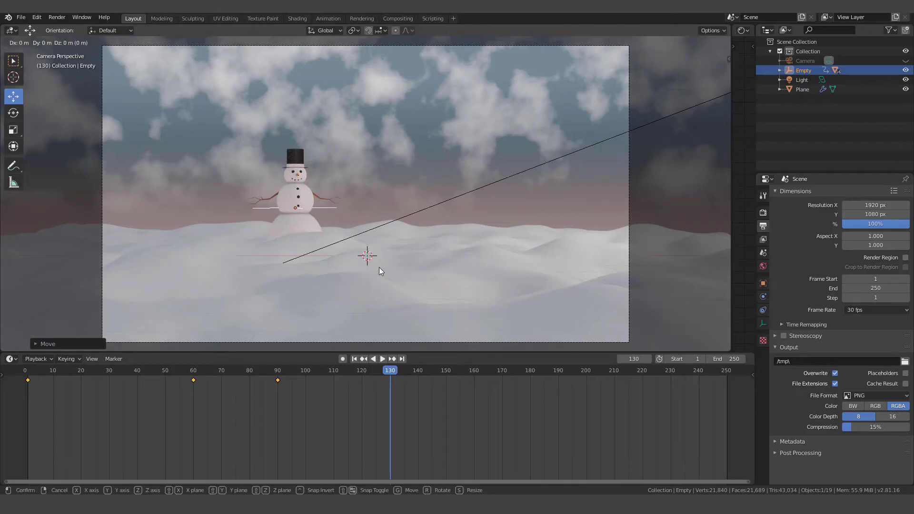
key("y")
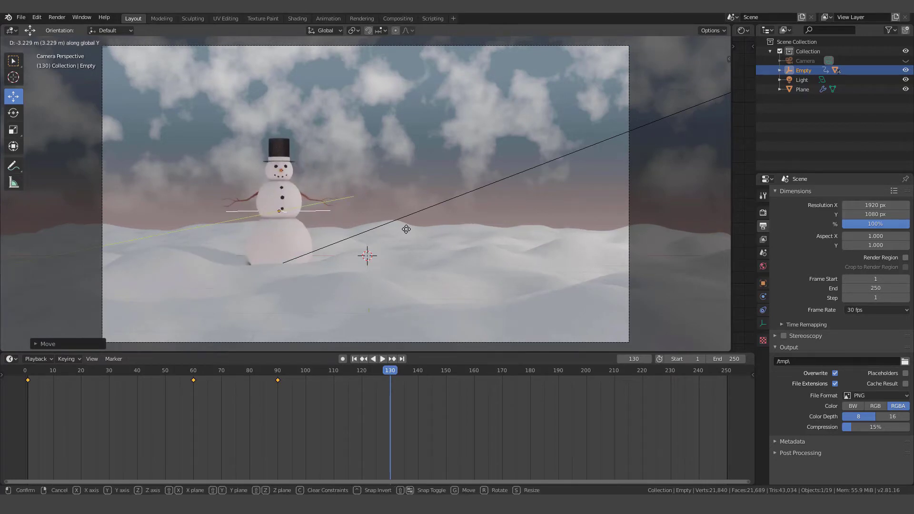
left_click(407, 227)
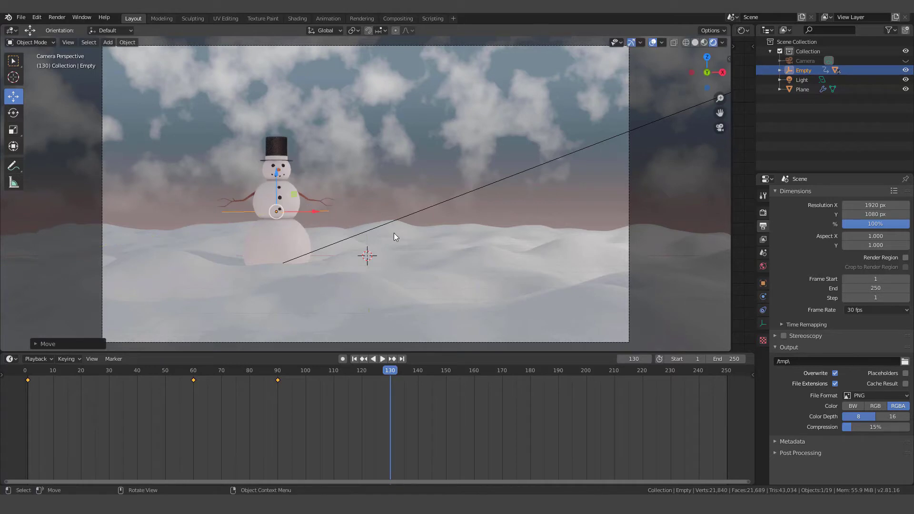
left_click_drag(315, 212, 322, 213)
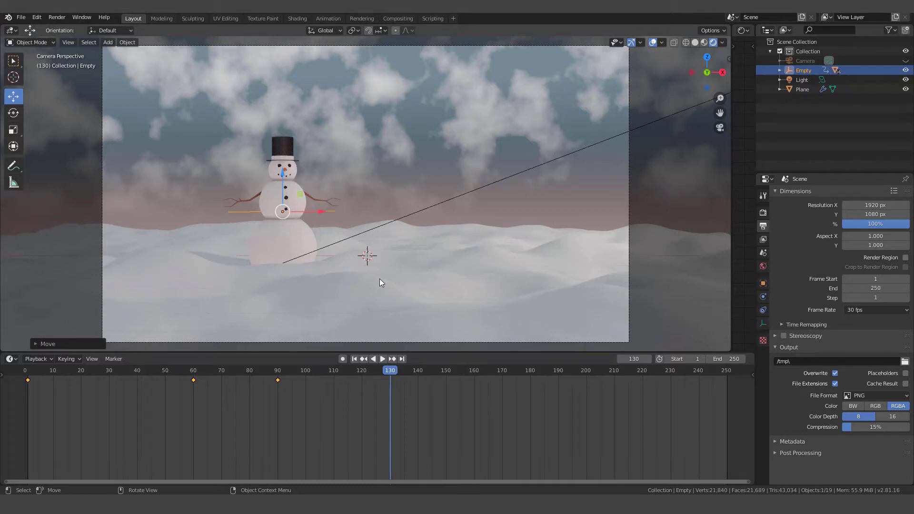
key("i")
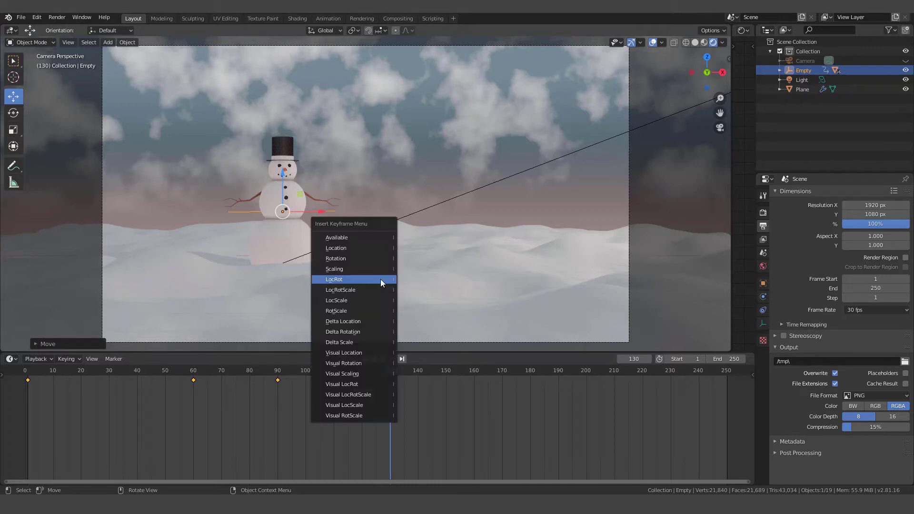
left_click(339, 280)
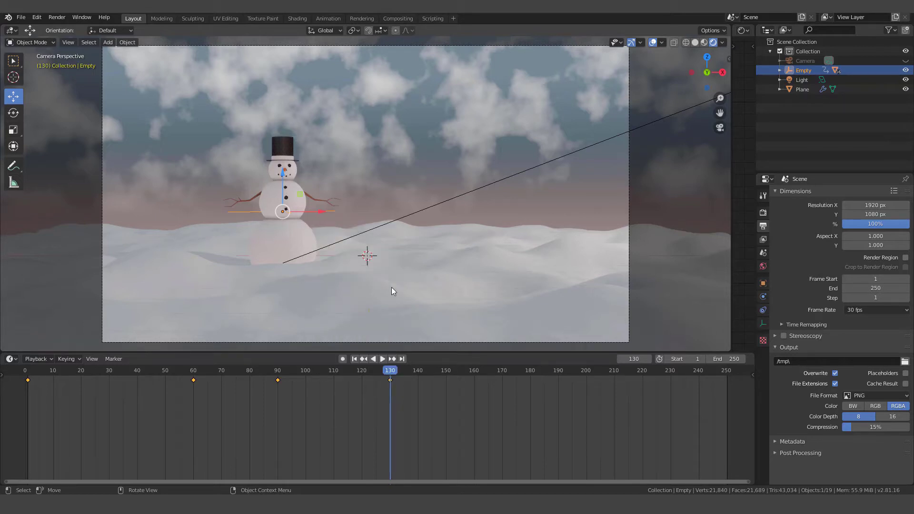
key("ctrl+s")
key("ctrl+z")
Step: Rotate the empty about global Z so the snowman faces slightly toward the camera's left side, and insert a LocRot keyframe at frame 130
key("r")
key("z")
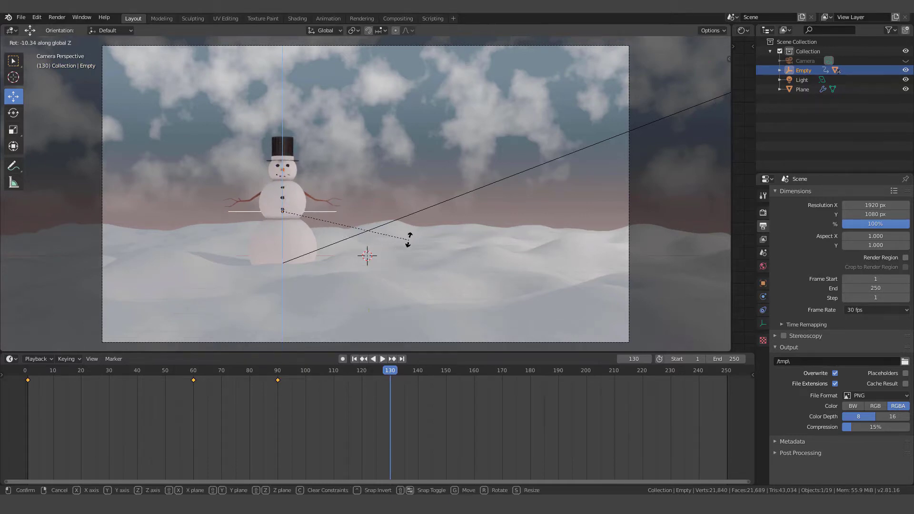
left_click(422, 216)
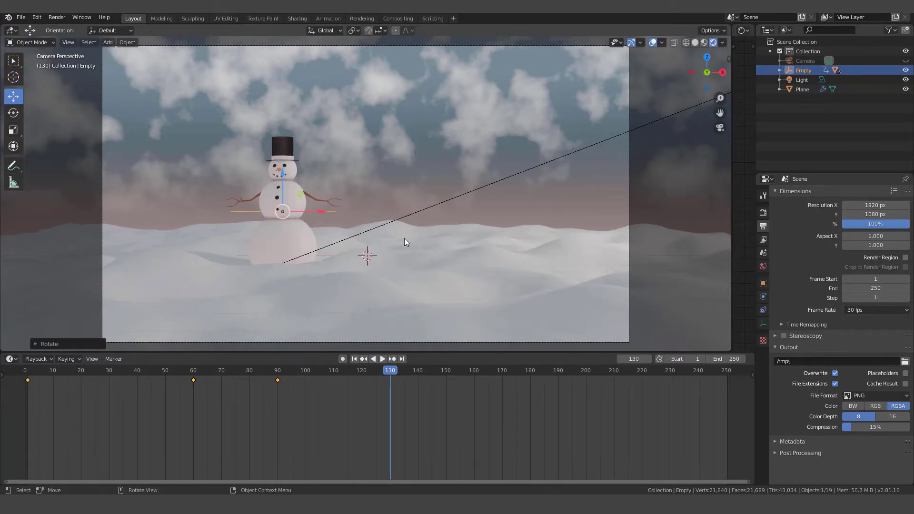
key("i")
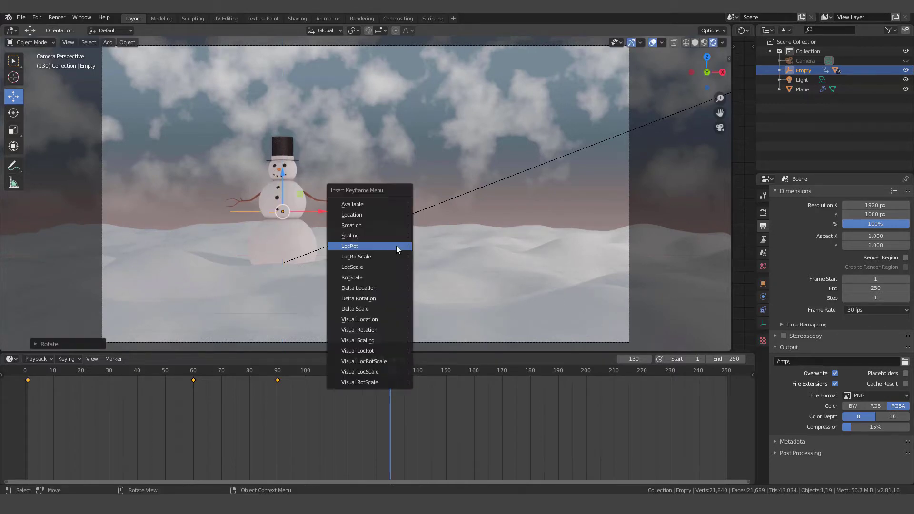
left_click(355, 245)
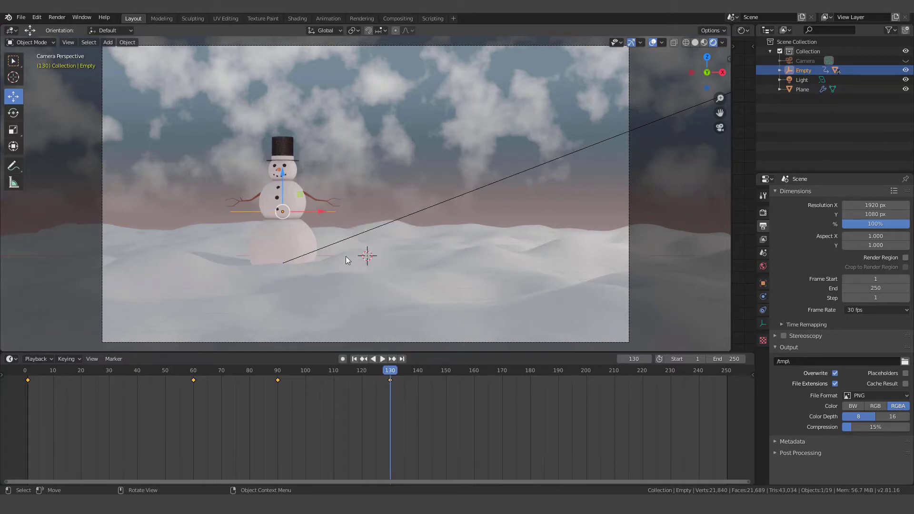
Step: Scrub back through the keyframed motion to review it, and set the current frame to 150
left_click_drag(389, 370, 307, 369)
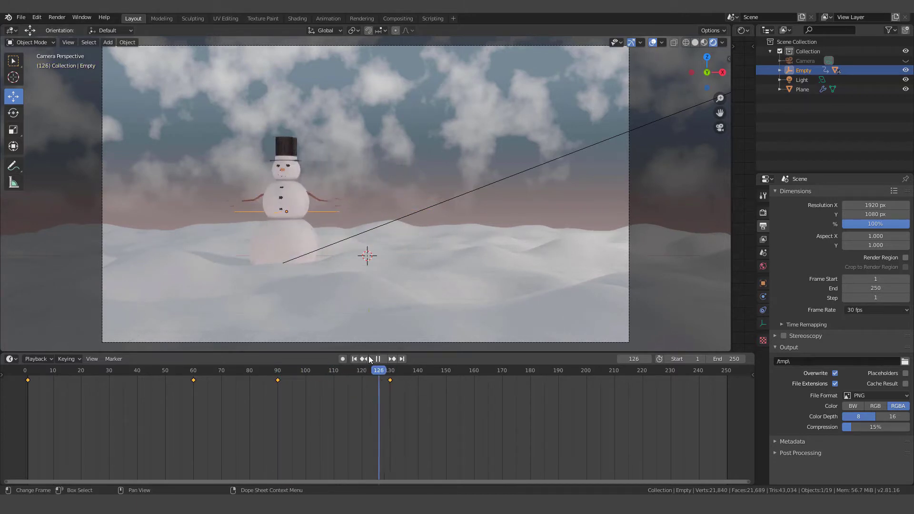
left_click_drag(368, 356, 440, 340)
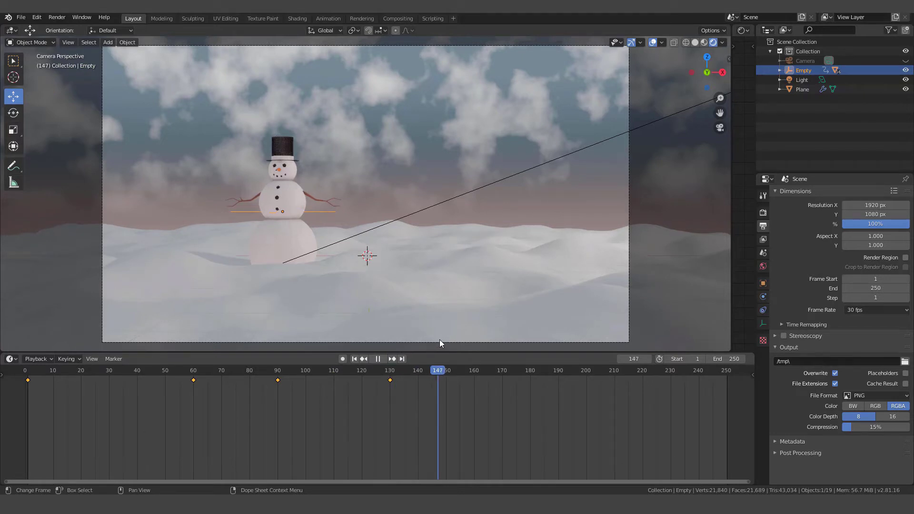
key("space")
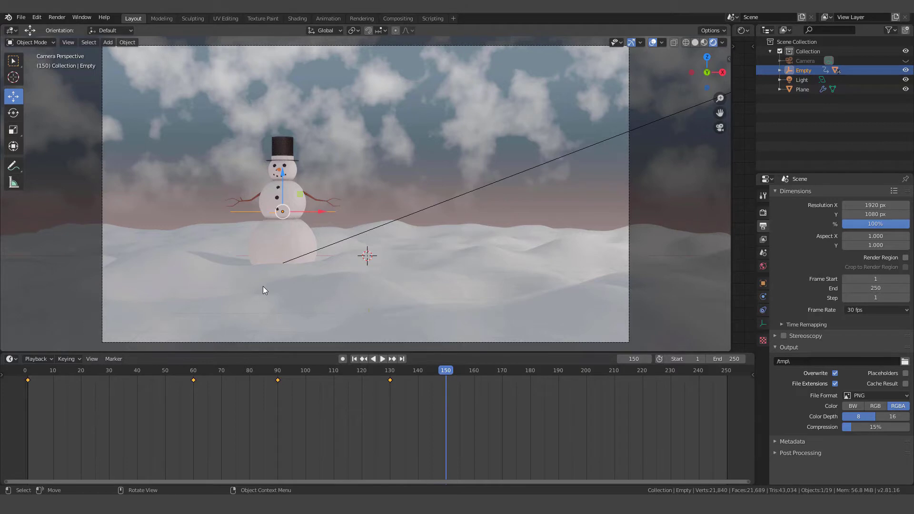
Step: At frame 150, move the snowman's empty toward the camera along global Y and shift it back along X to the left of the frame's centre
key("g")
key("y")
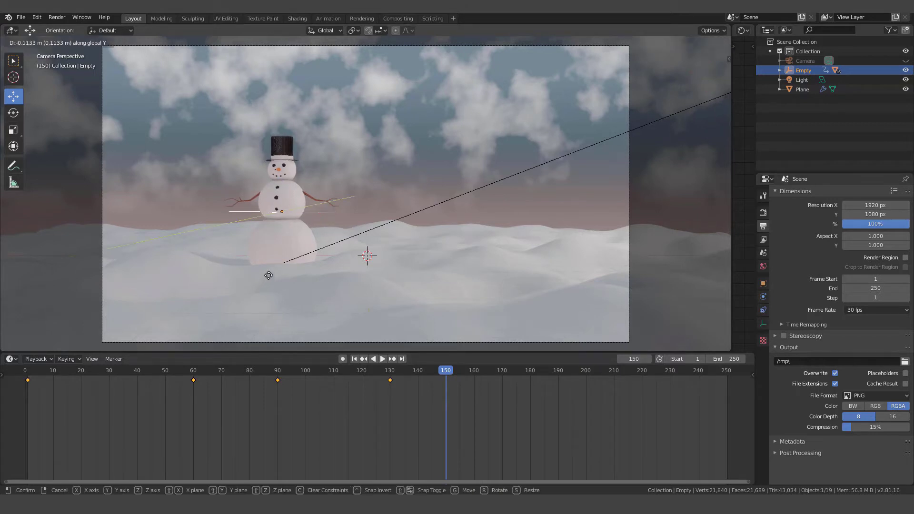
left_click(289, 247)
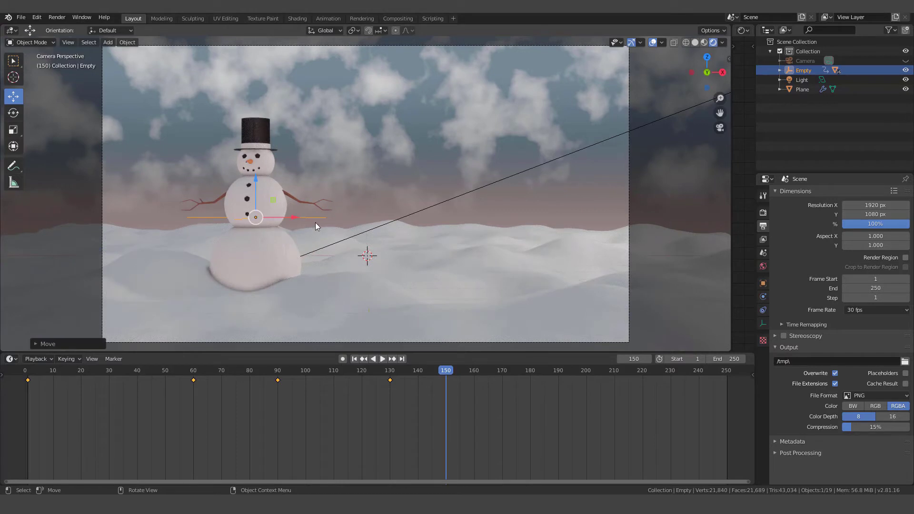
left_click_drag(289, 216, 326, 214)
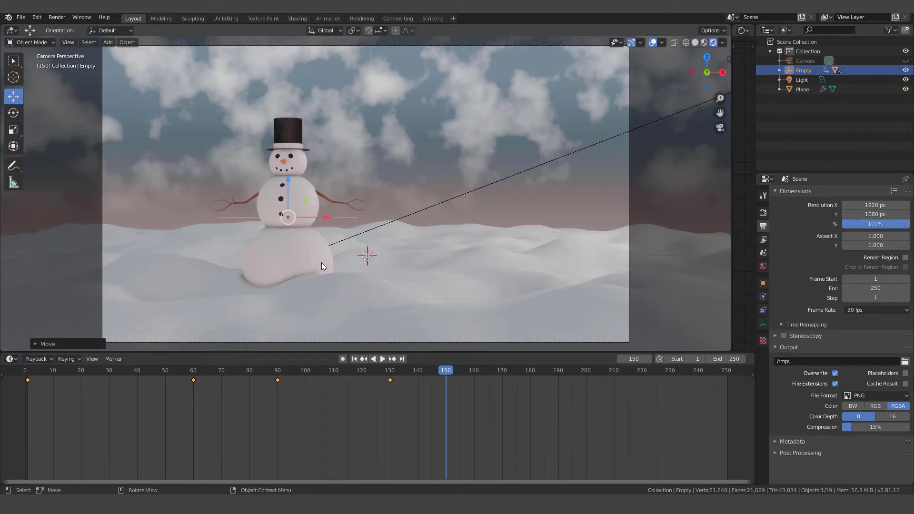
Step: Try tilting the snowman's empty about -8 degrees about global Y at frame 150, and undo the rotation
key("r")
key("y")
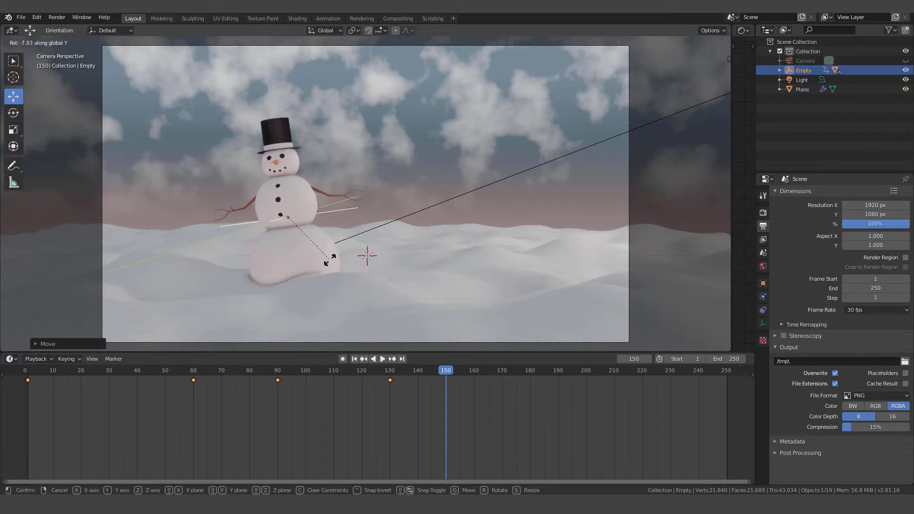
left_click(330, 260)
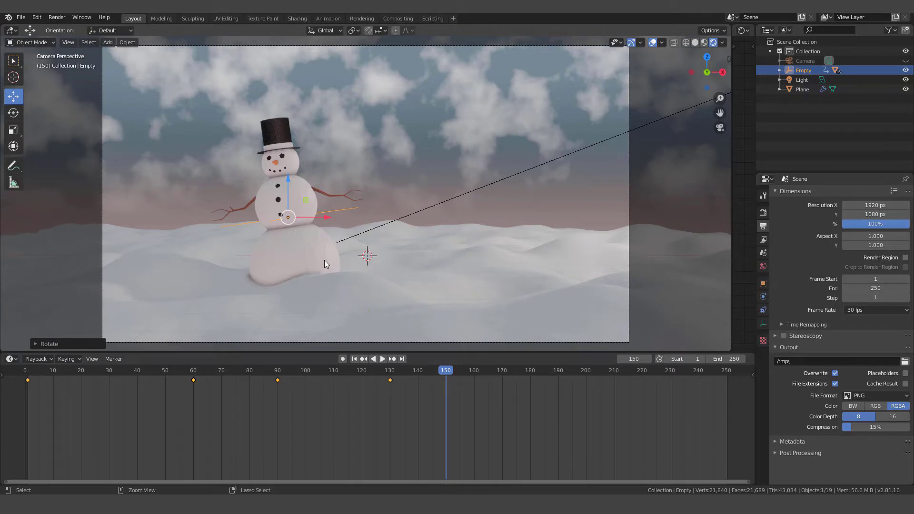
key("ctrl+z")
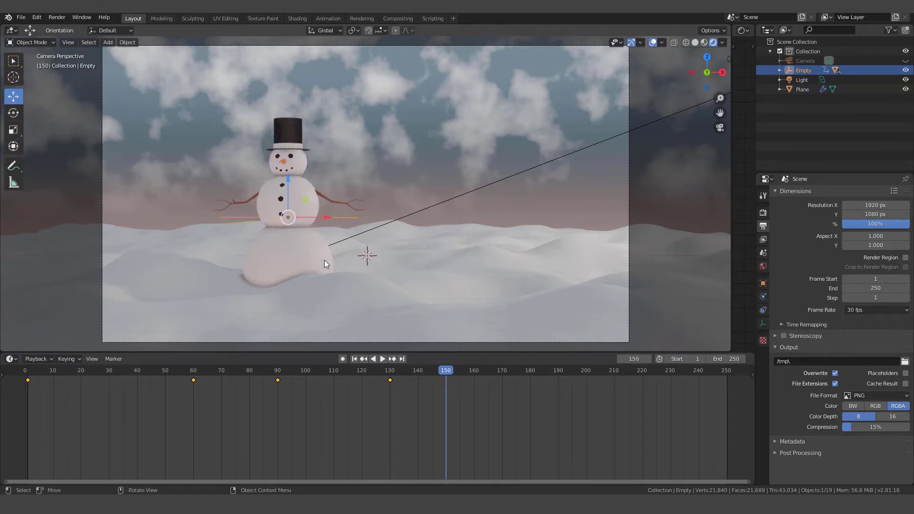
Step: Rotate the empty slightly about global Z so the snowman faces the camera more directly, and insert a LocRot keyframe at frame 150
key("r")
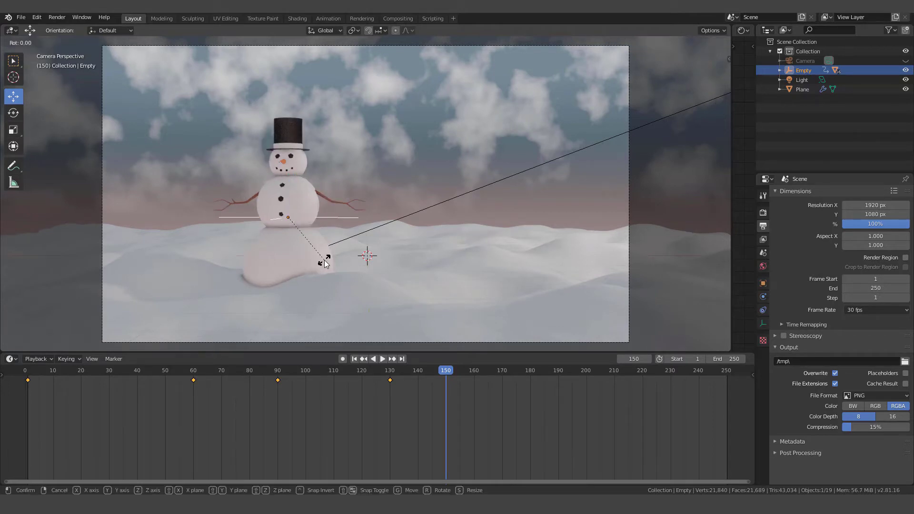
key("z")
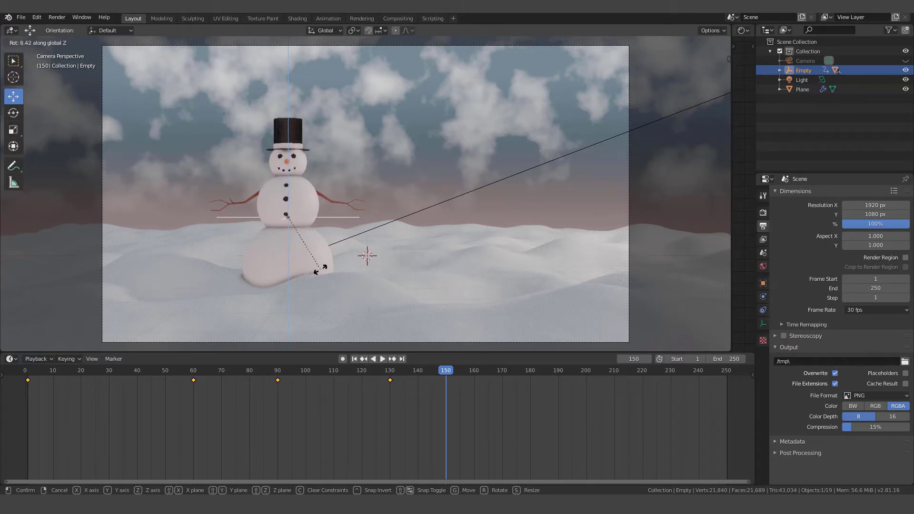
left_click(324, 268)
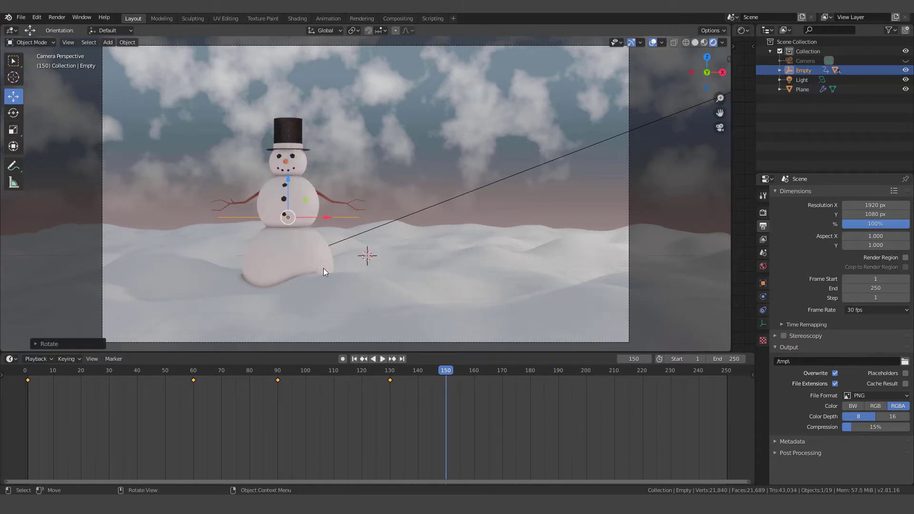
key("i")
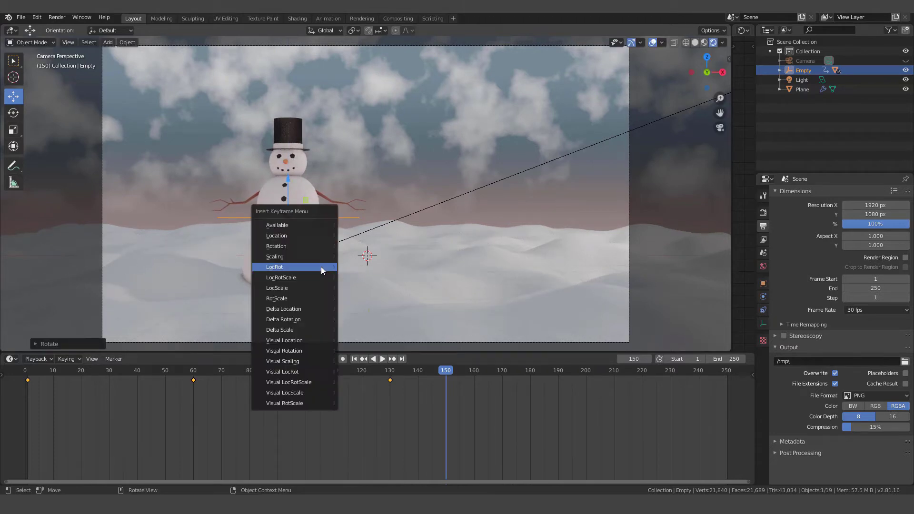
left_click(280, 267)
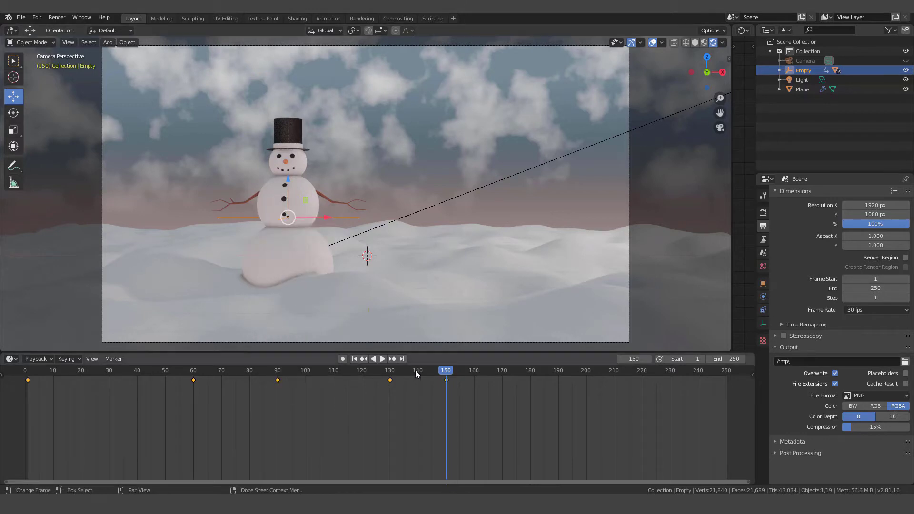
Step: Scrub back to frame 61, select the snowman's head sphere, and insert a LocRot keyframe for it
left_click_drag(442, 370, 235, 339)
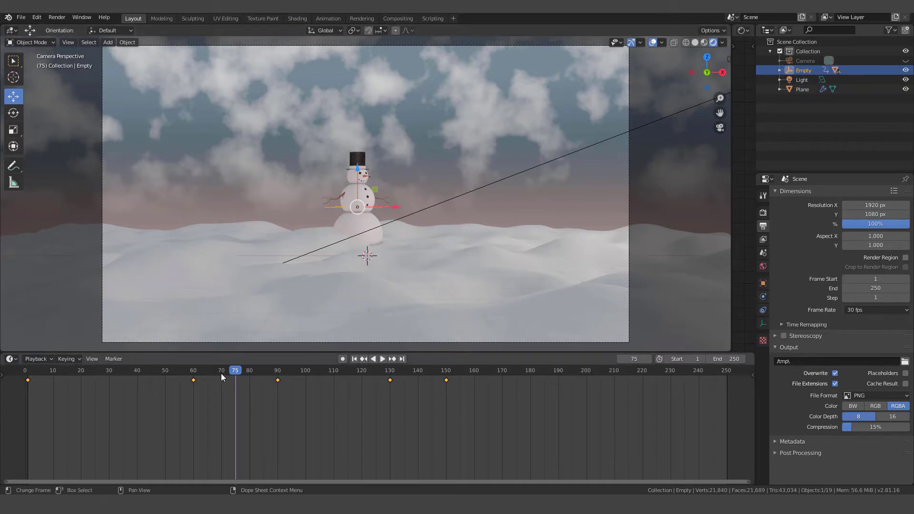
left_click_drag(236, 370, 198, 377)
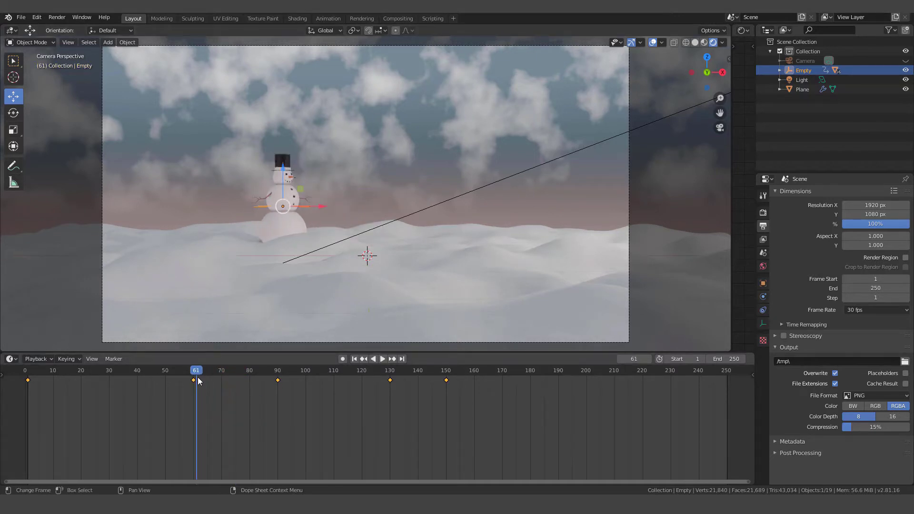
left_click(280, 177)
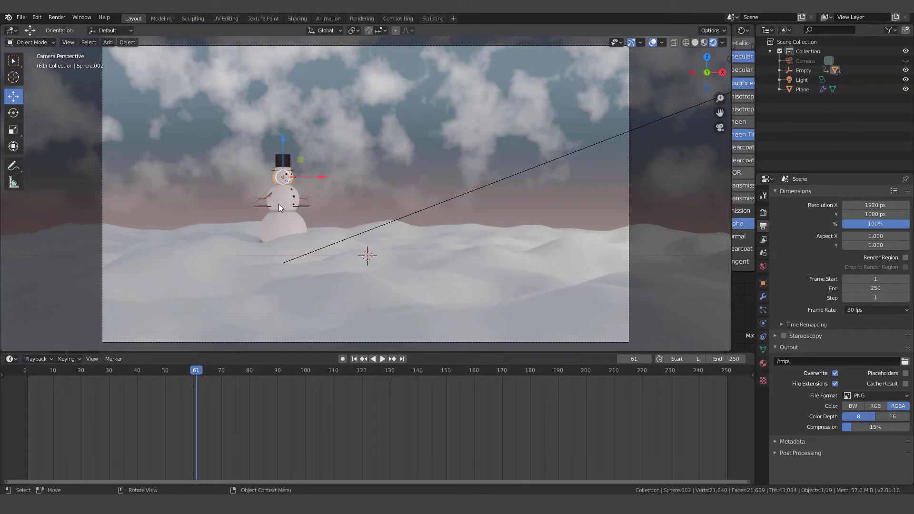
key("i")
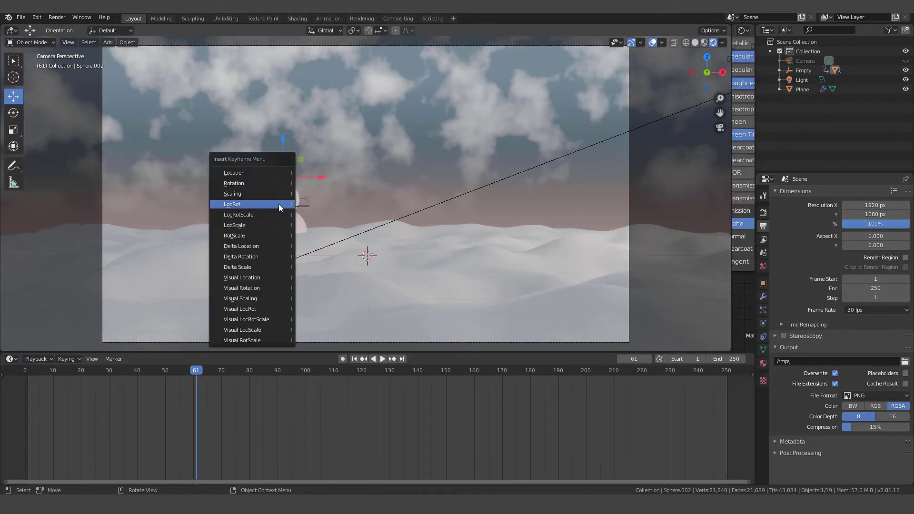
left_click(241, 203)
key("space")
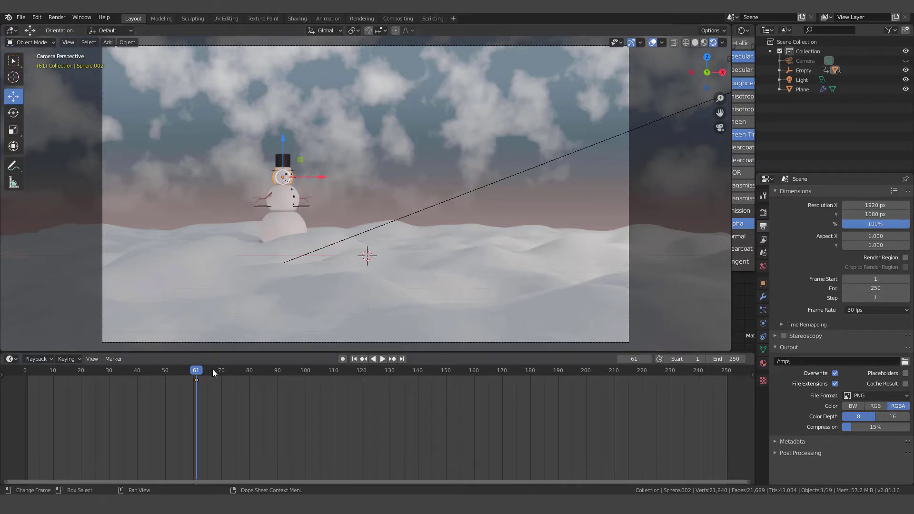
Step: At frame 86, rotate the head about -38 degrees about global Z so it looks toward the camera, and insert a LocRot keyframe
left_click_drag(207, 370, 266, 368)
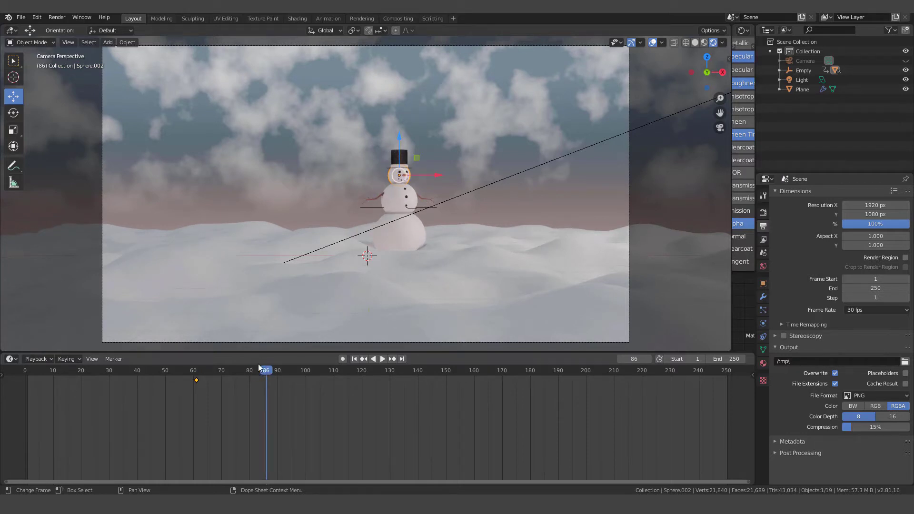
key("r")
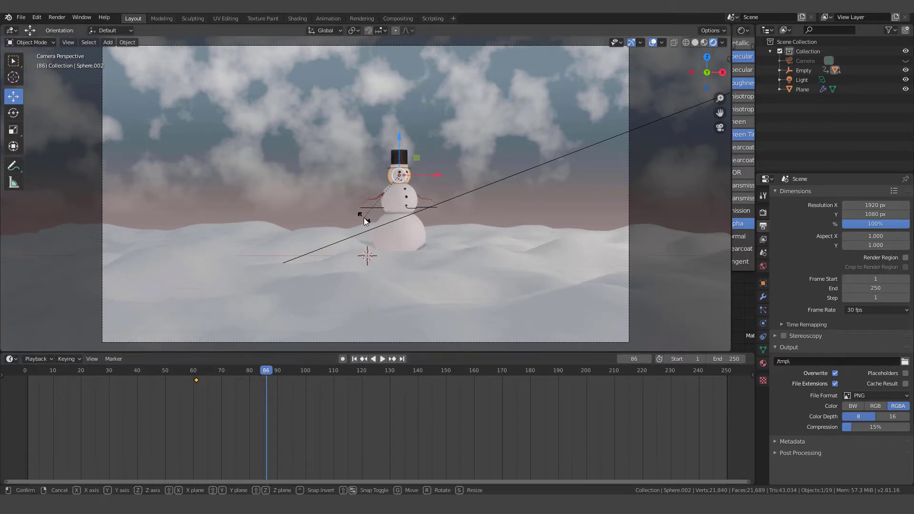
key("z")
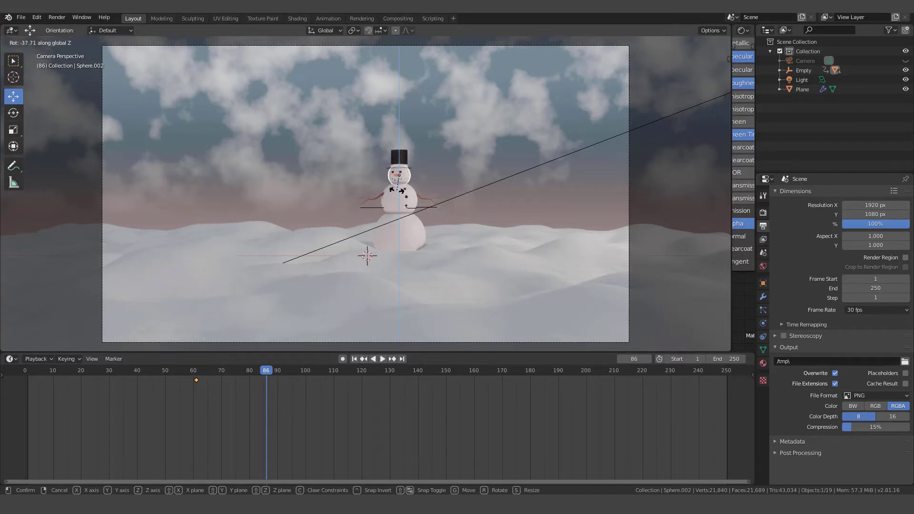
left_click(398, 191)
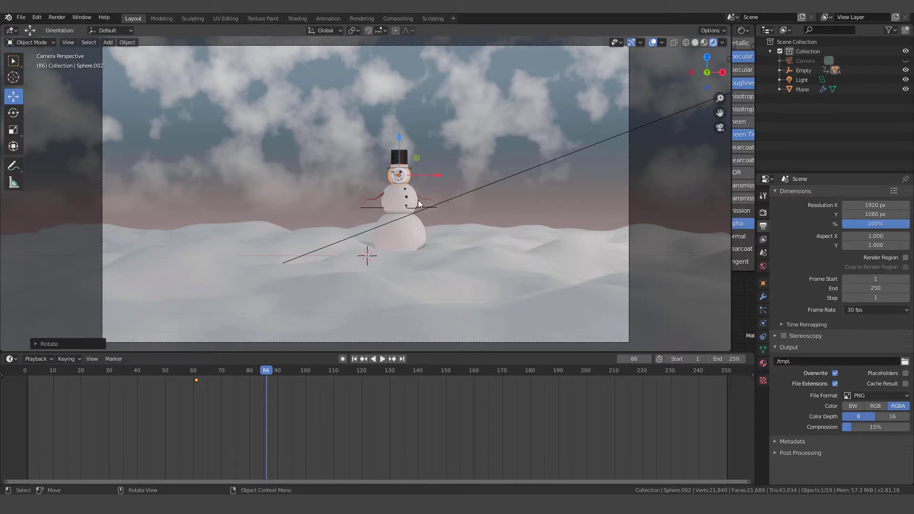
key("i")
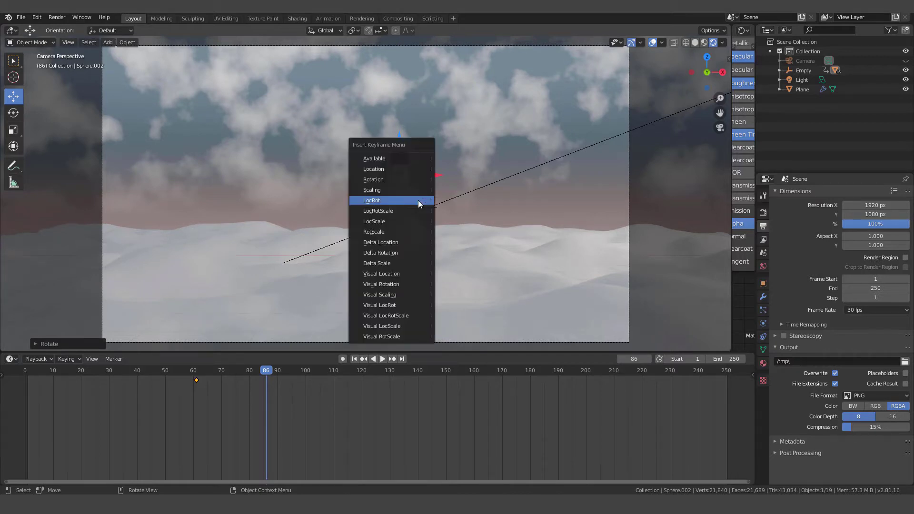
left_click(381, 201)
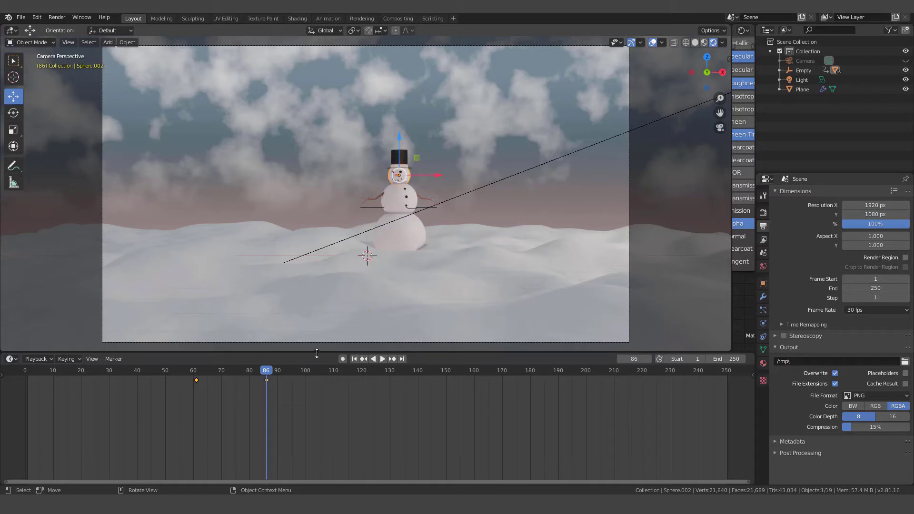
Step: At frame 130, rotate the head about 43 degrees about global Z so it faces the camera again, and insert a LocRot keyframe
key("space")
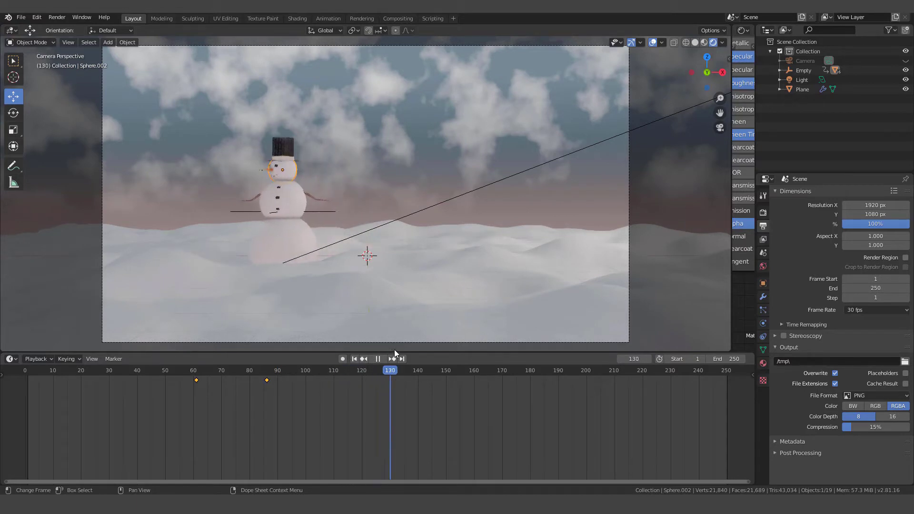
left_click_drag(397, 349, 390, 351)
key("space")
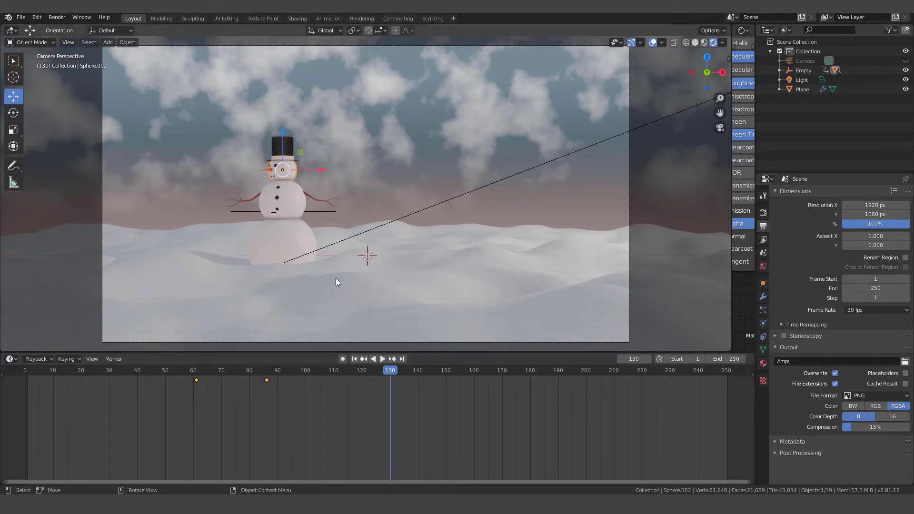
key("r")
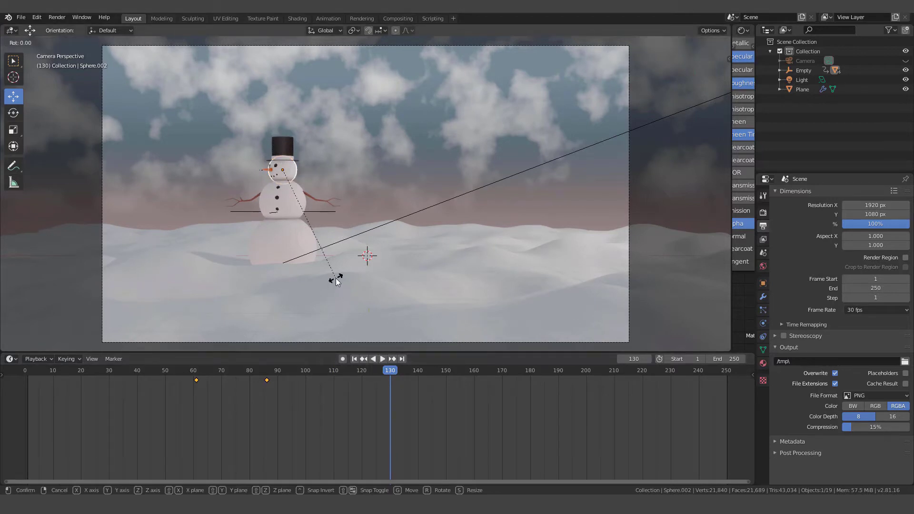
key("z")
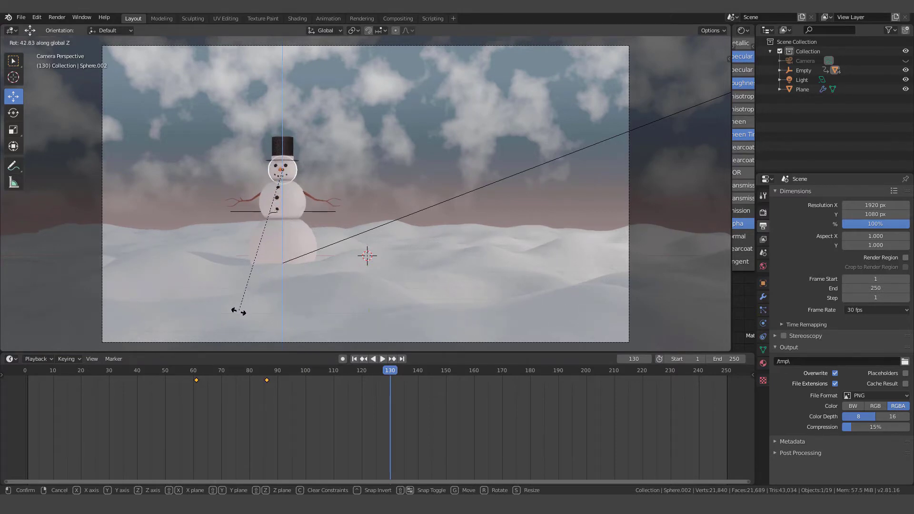
left_click(239, 313)
key("i")
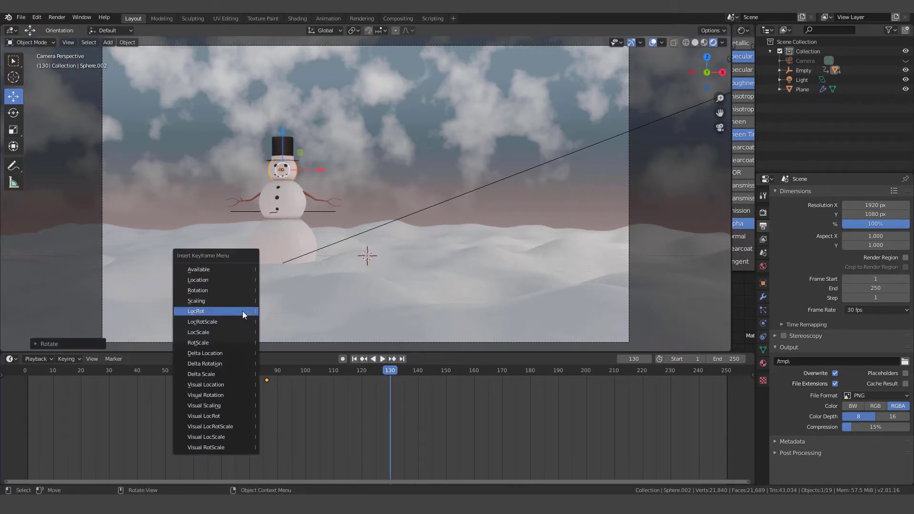
left_click(195, 312)
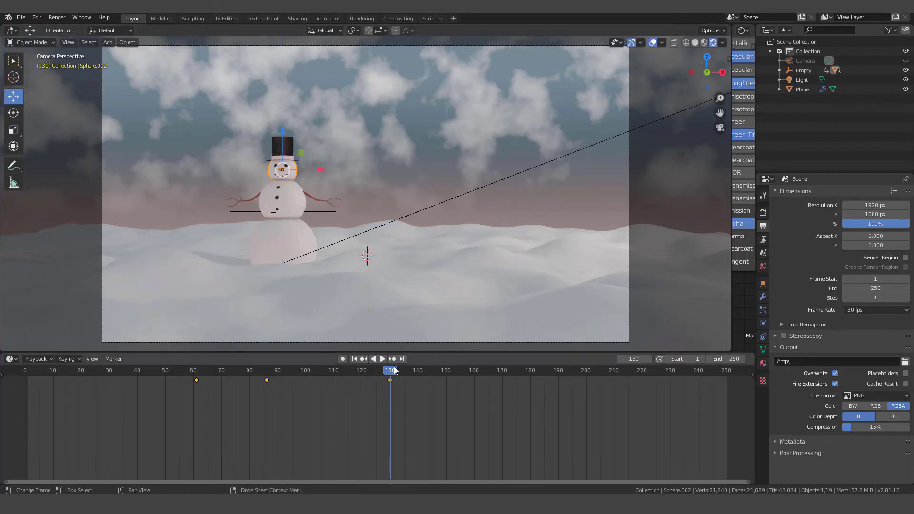
Step: At frame 150, rotate the head about -5 degrees about global Z and insert a LocRot keyframe
key("space")
left_click_drag(409, 374, 447, 372)
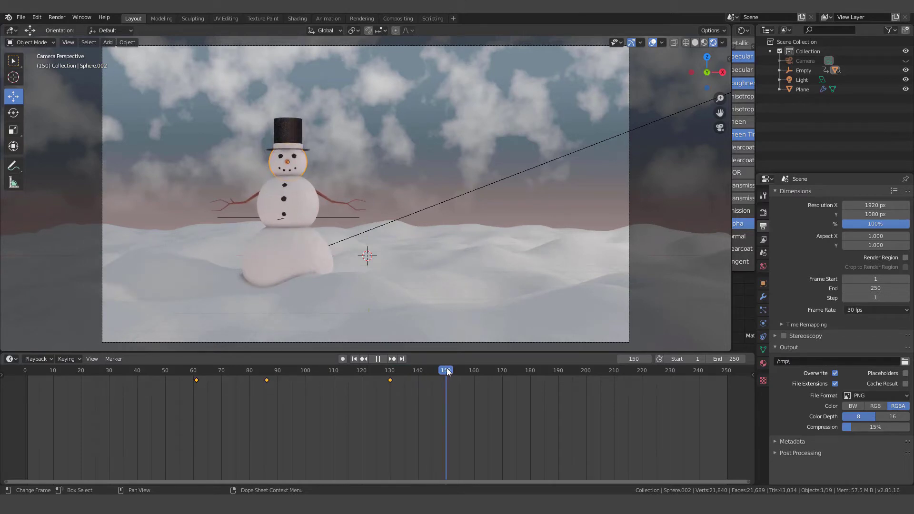
key("space")
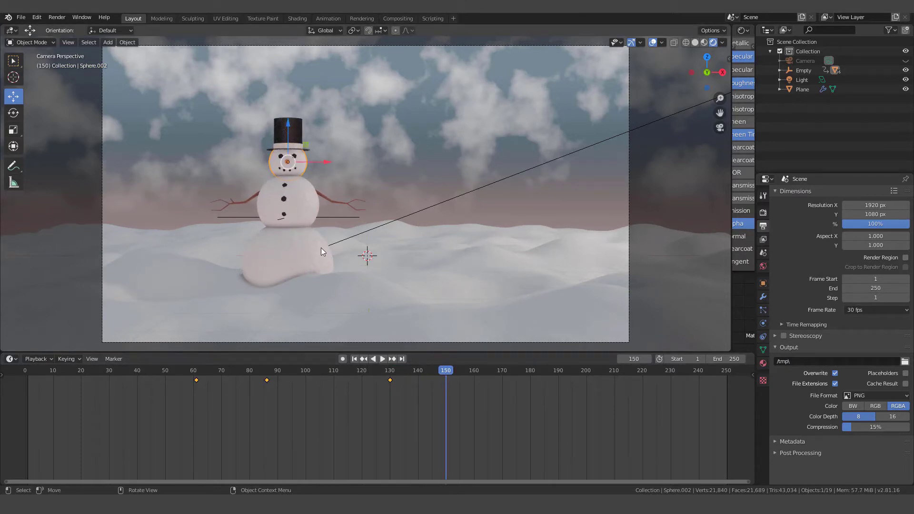
key("r")
key("z")
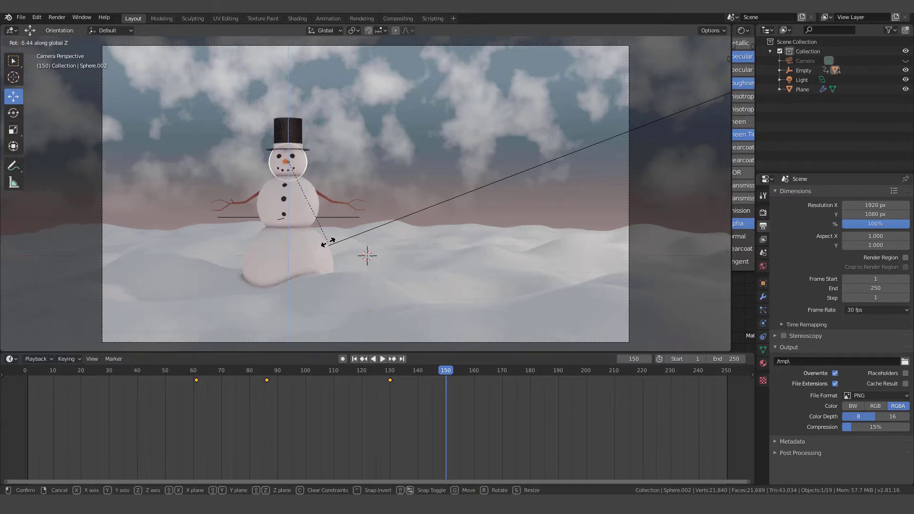
left_click(328, 244)
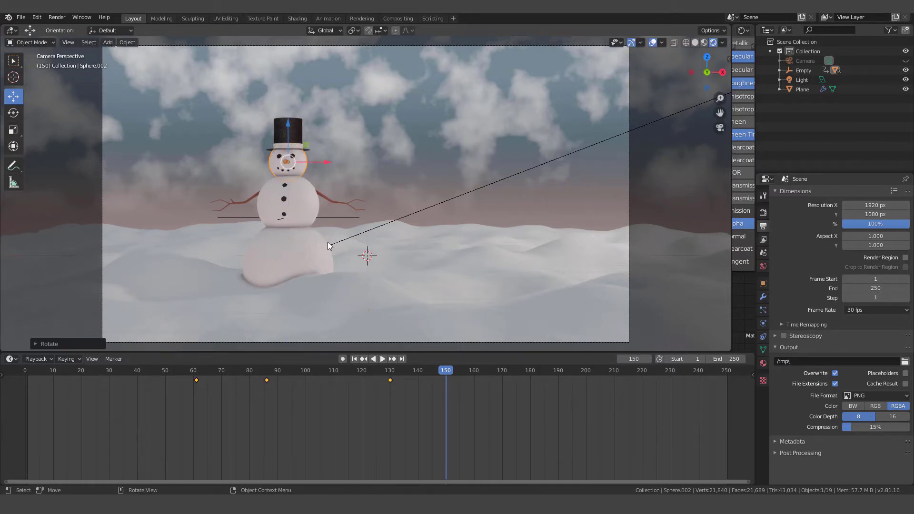
key("i")
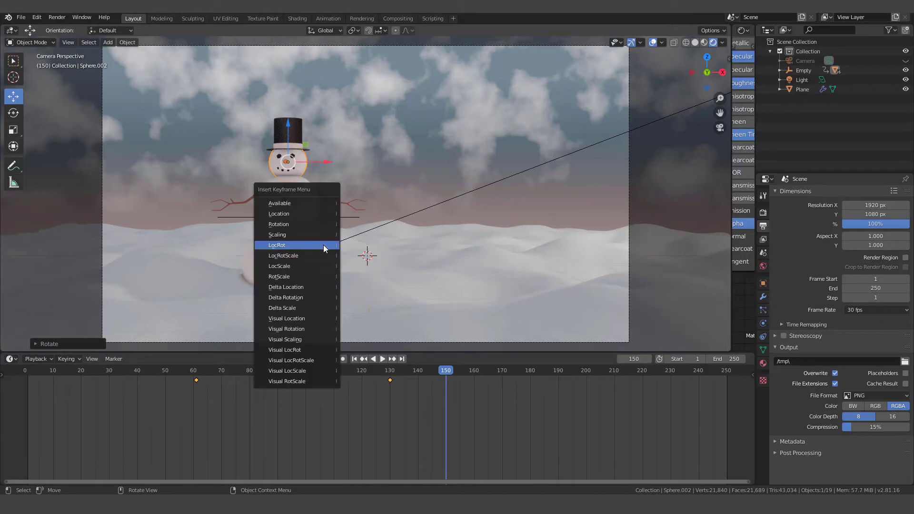
left_click(292, 246)
Step: At frame 86, select the snowman's middle and bottom body spheres and insert a LocRot keyframe for both
left_click_drag(440, 370, 268, 386)
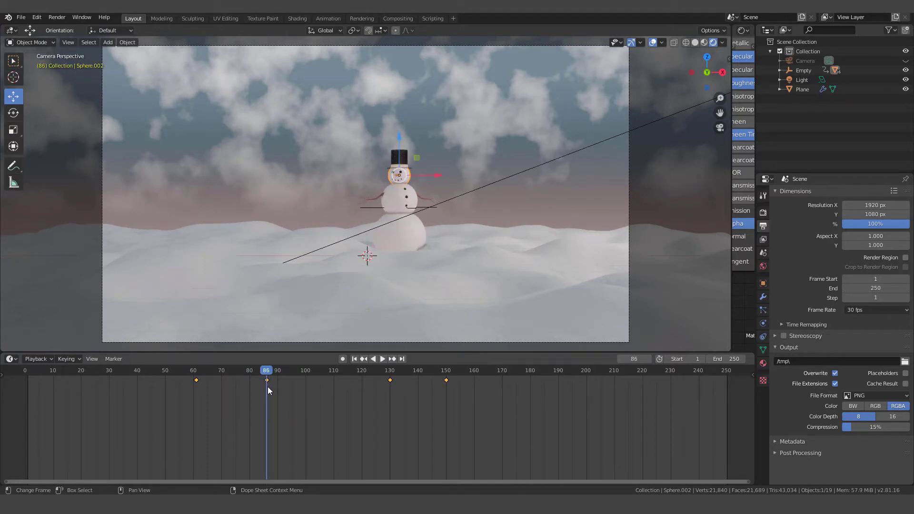
left_click(393, 201)
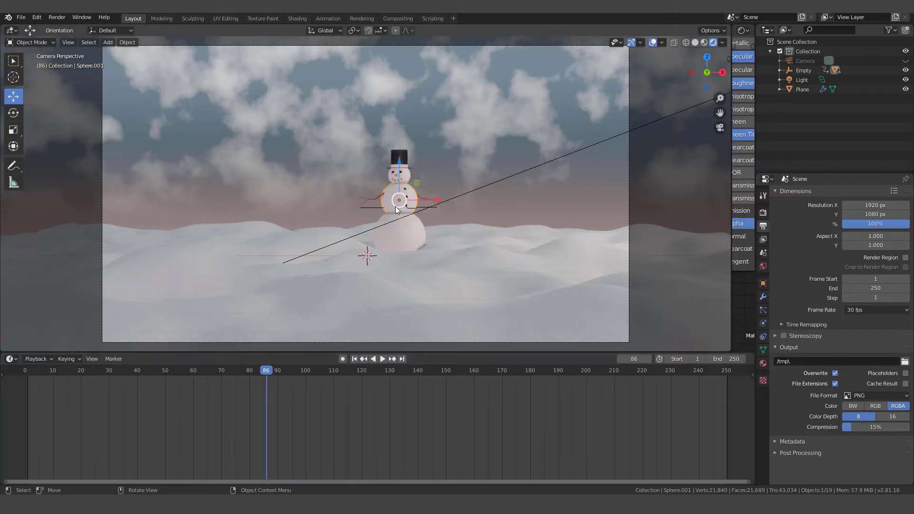
left_click(406, 232, "shift")
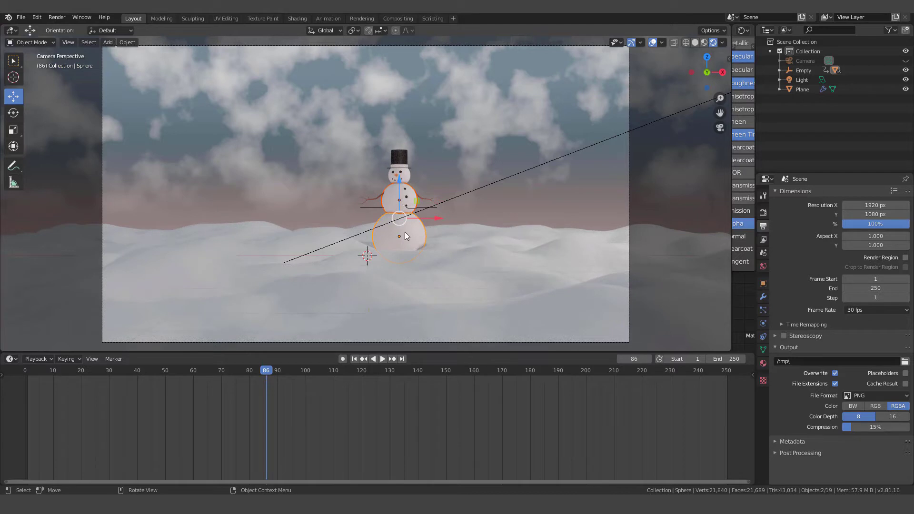
key("i")
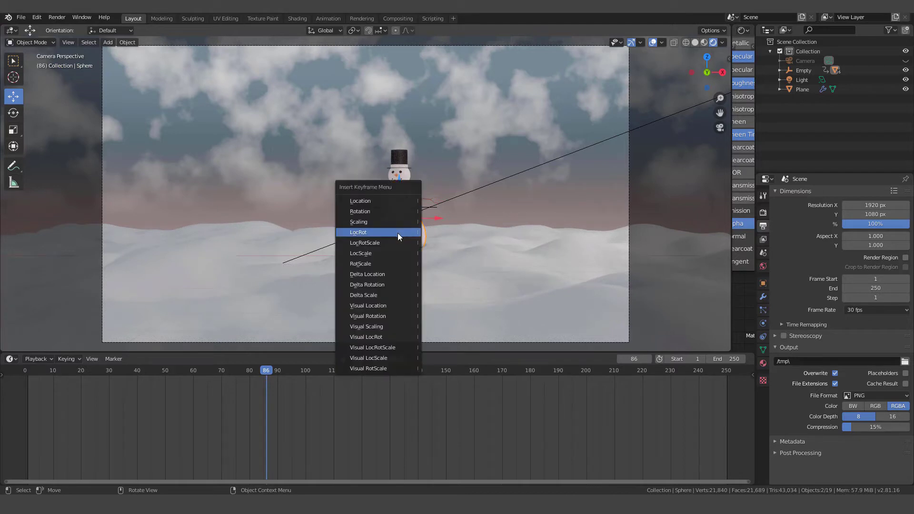
left_click(367, 232)
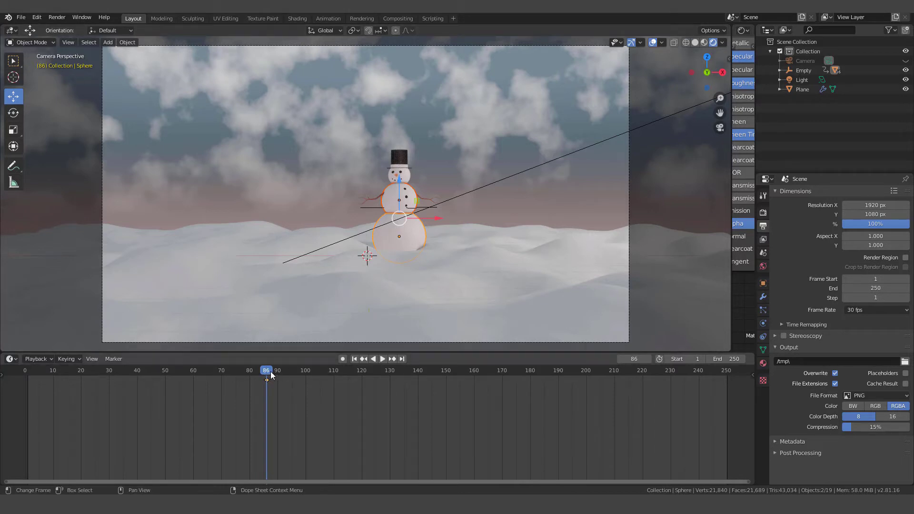
Step: At frame 95, rotate the two body spheres about global Z so the buttons turn toward the travel direction, and insert a LocRot keyframe
key("space")
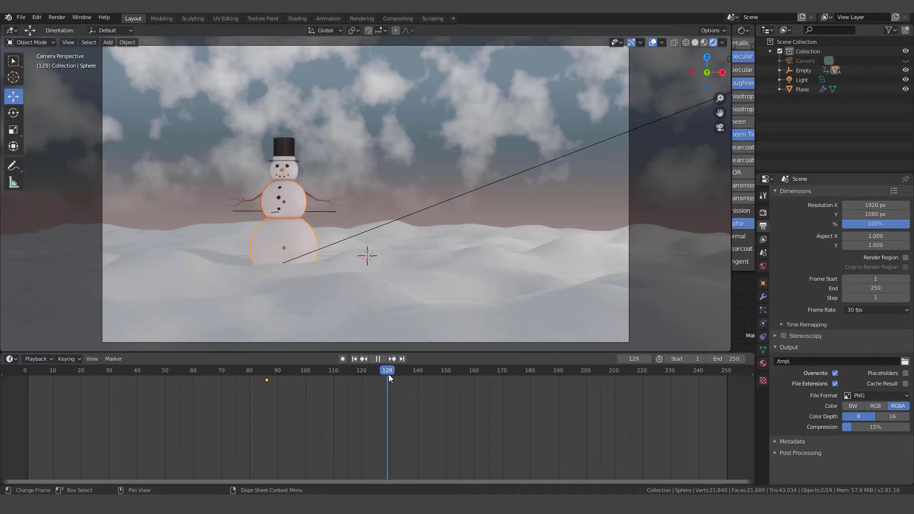
left_click_drag(388, 374, 293, 377)
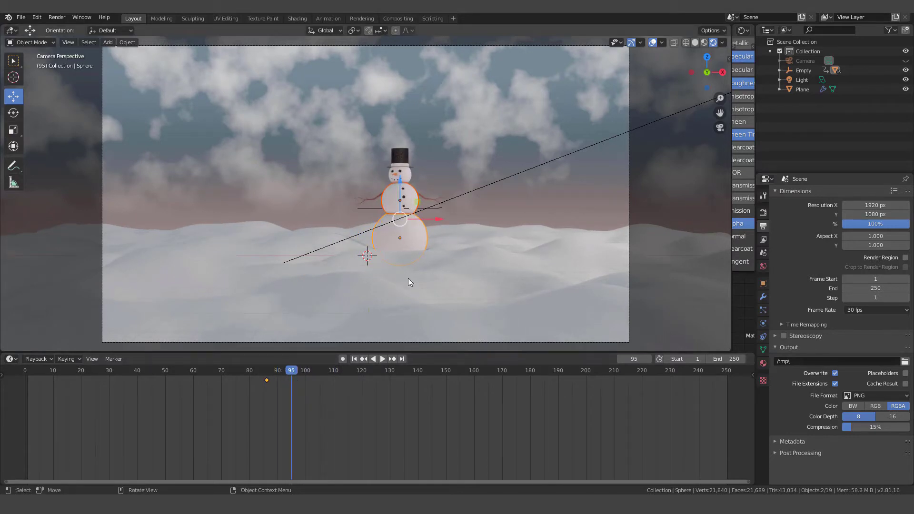
key("r")
key("z")
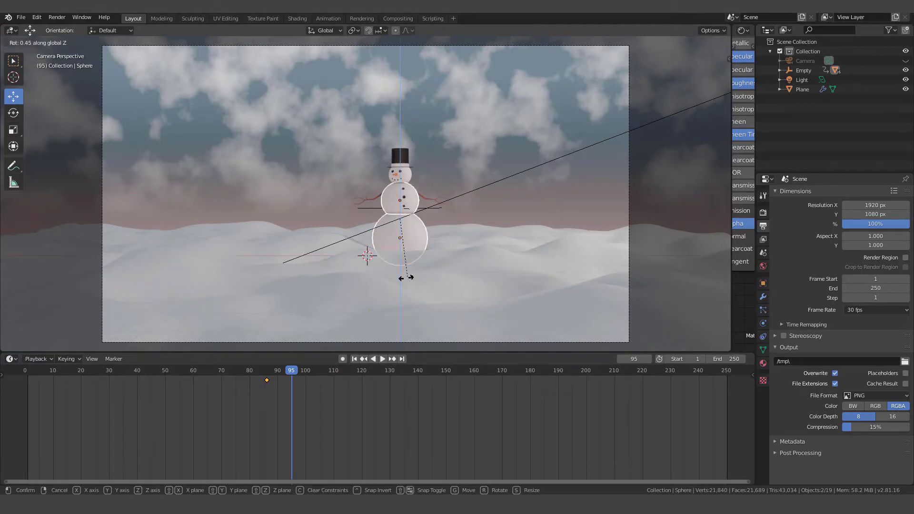
left_click(433, 255)
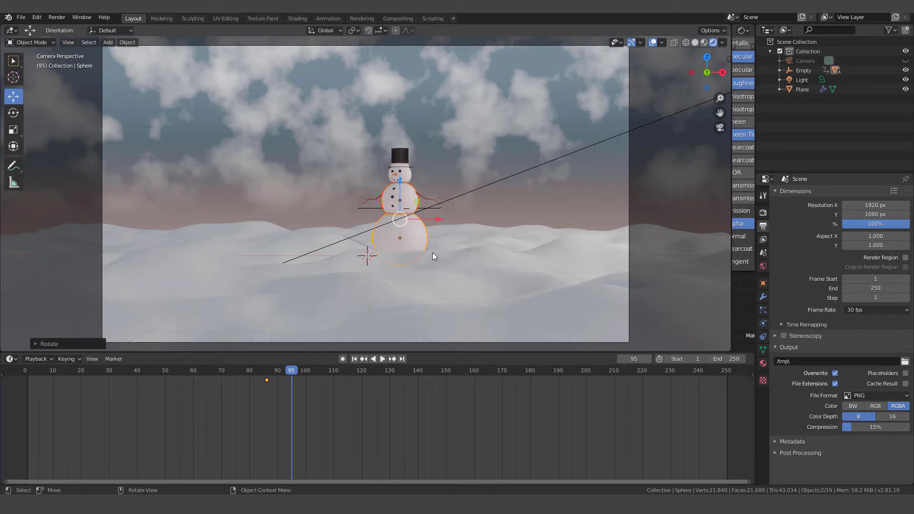
key("i")
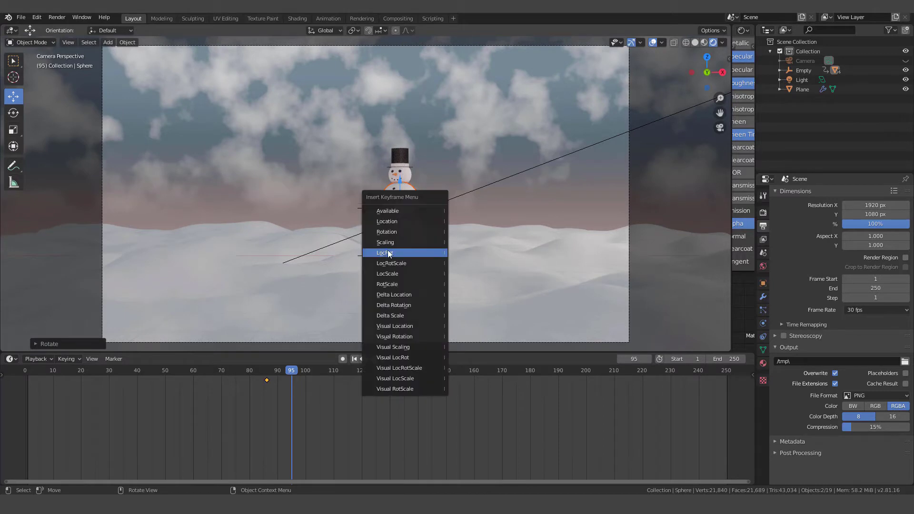
left_click(388, 254)
Step: At frame 130, rotate the two body spheres about 31 degrees about global Z and insert a LocRot keyframe
key("space")
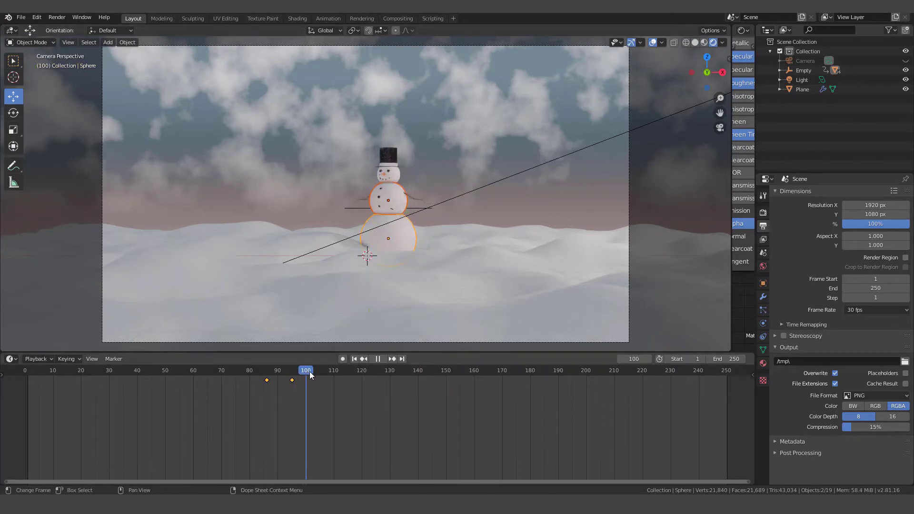
left_click_drag(309, 372, 388, 370)
key("r")
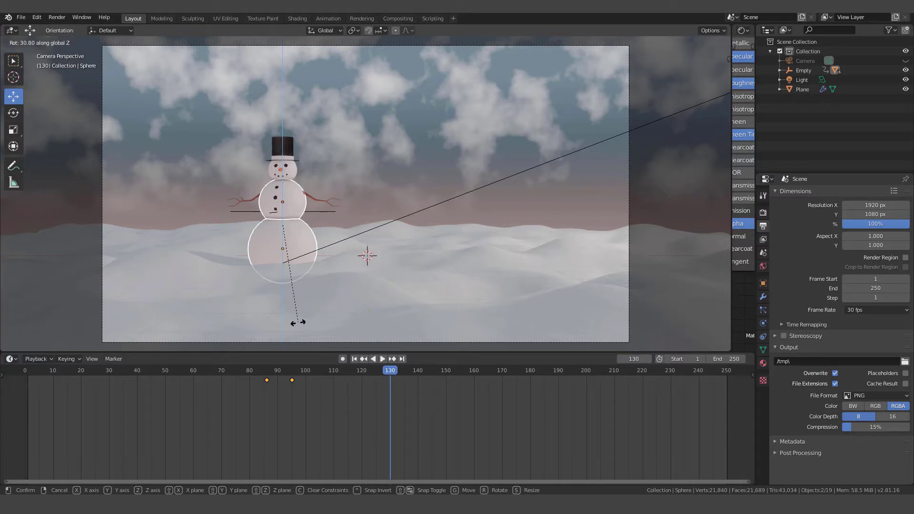
left_click(297, 323)
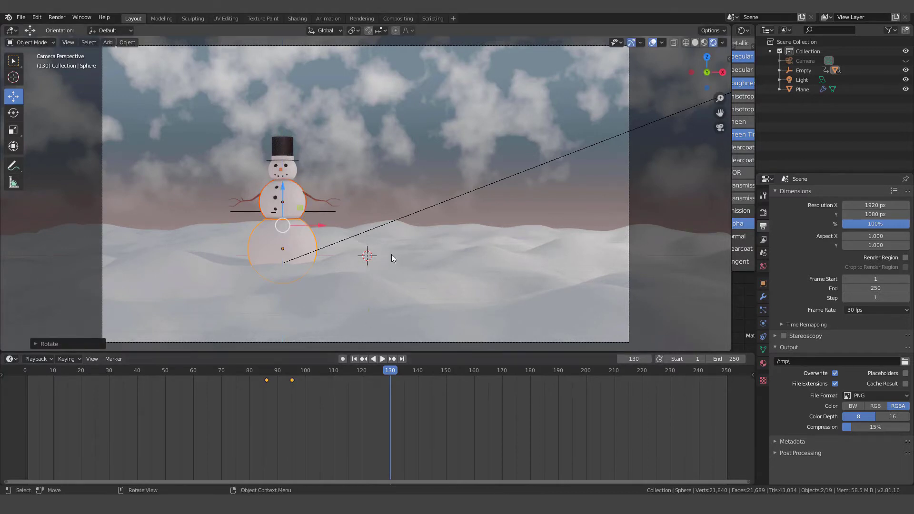
key("i")
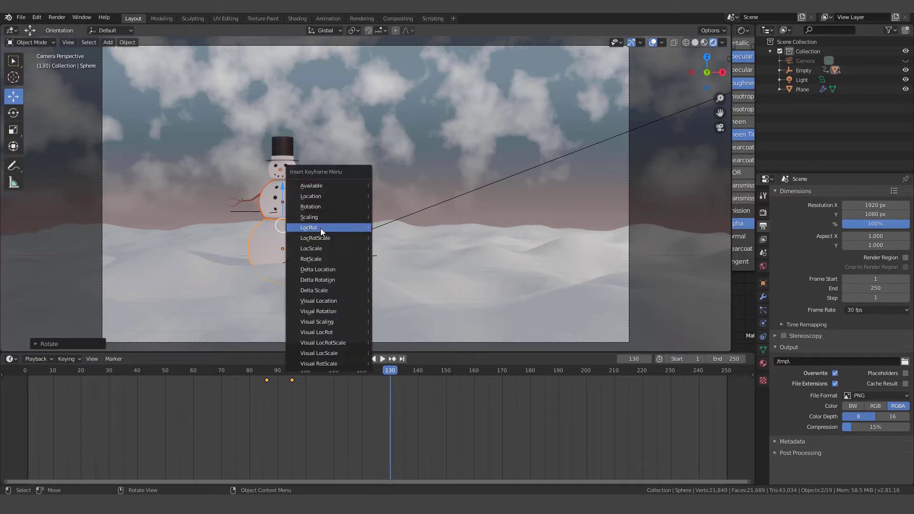
left_click(321, 228)
Step: At frame 150, rotate the two body spheres about 8 degrees about global Z and insert a LocRot keyframe
left_click_drag(391, 370, 447, 360)
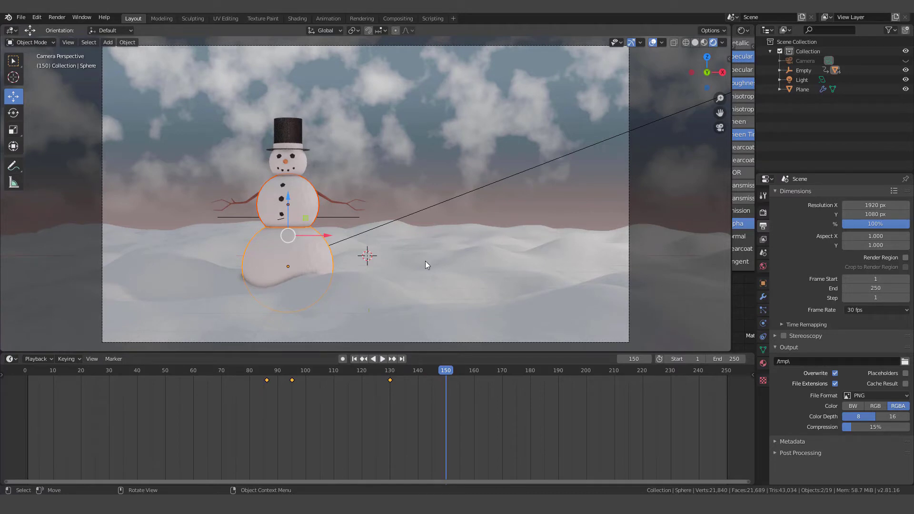
key("r")
key("z")
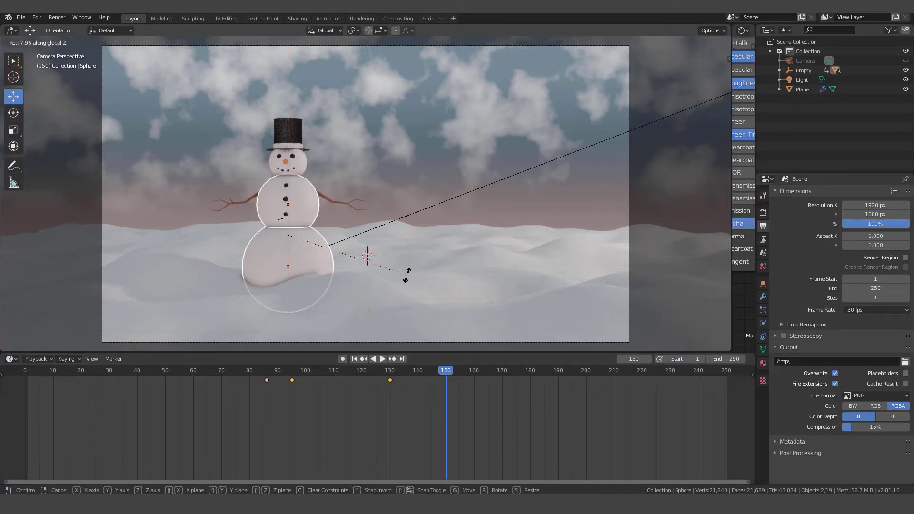
left_click(407, 274)
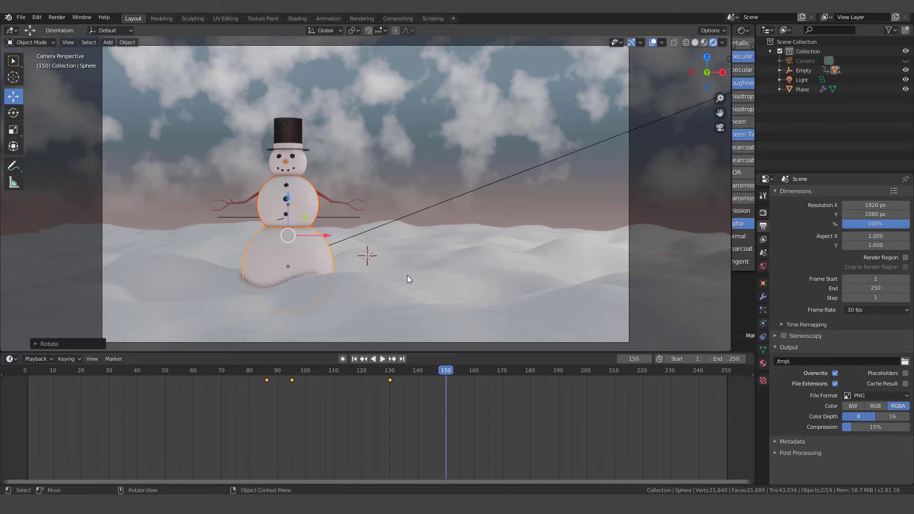
key("i")
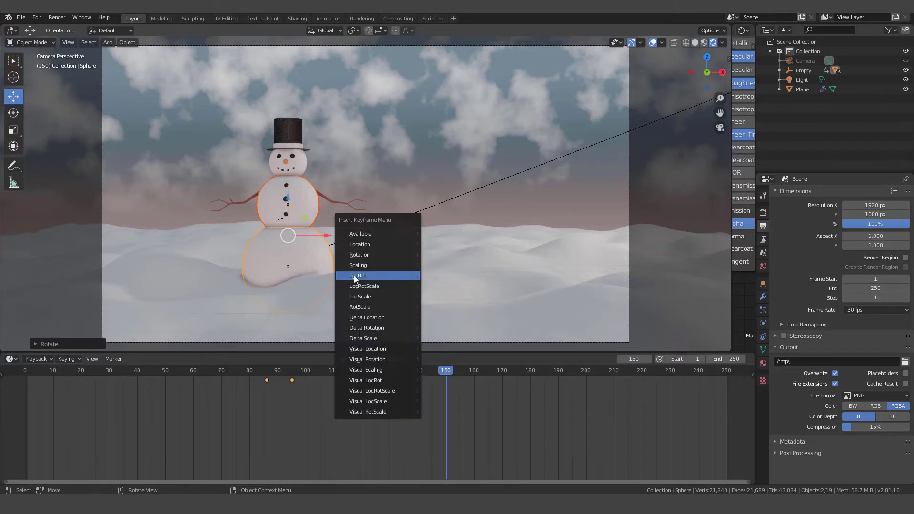
left_click(369, 276)
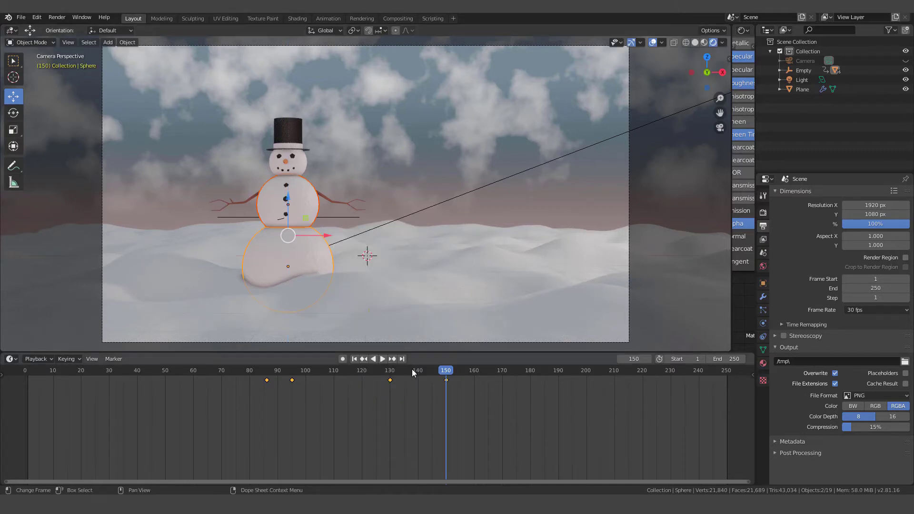
Step: Select the snowman's right arm at frame 150 and insert a LocRot keyframe for its lowered pose
mouse_move(446, 373)
left_mouse_down()
mouse_move(209, 367)
mouse_move(30, 381)
mouse_move(448, 379)
left_mouse_up()
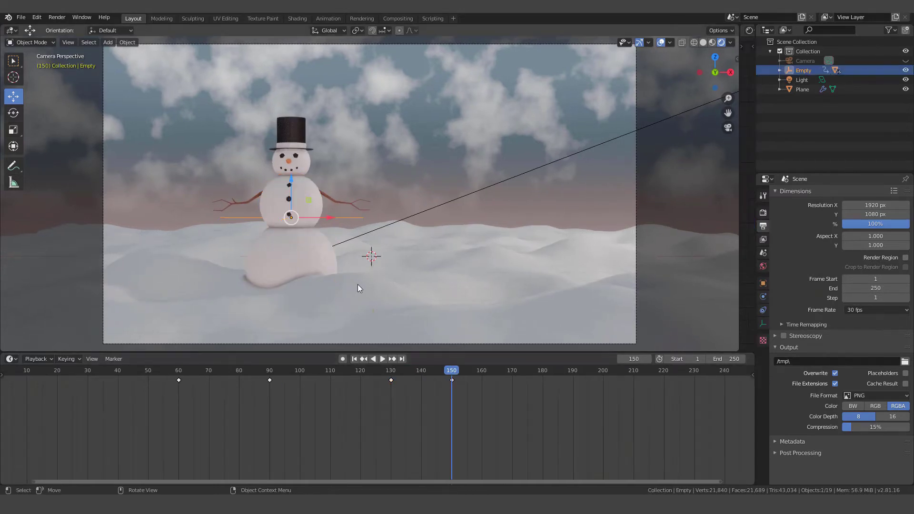
mouse_move(455, 370)
left_mouse_down()
mouse_move(404, 372)
mouse_move(451, 370)
left_mouse_up()
left_click(248, 204)
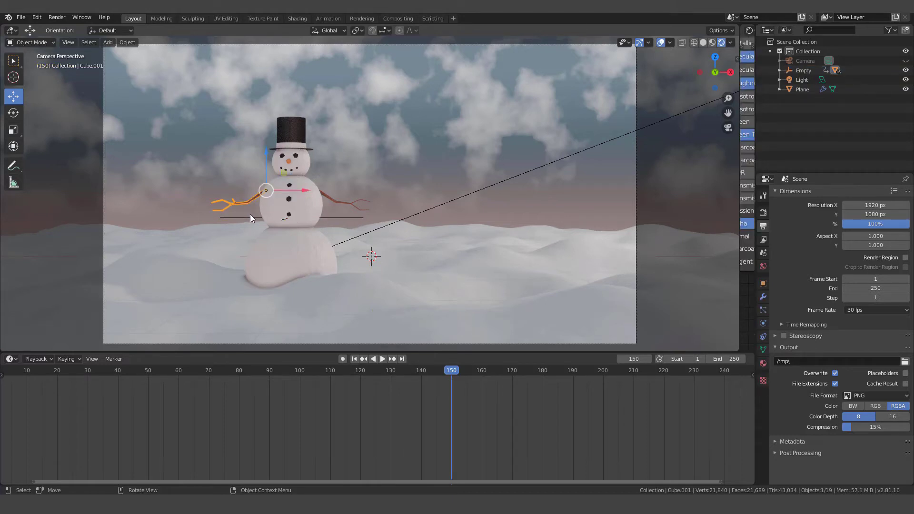
key("i")
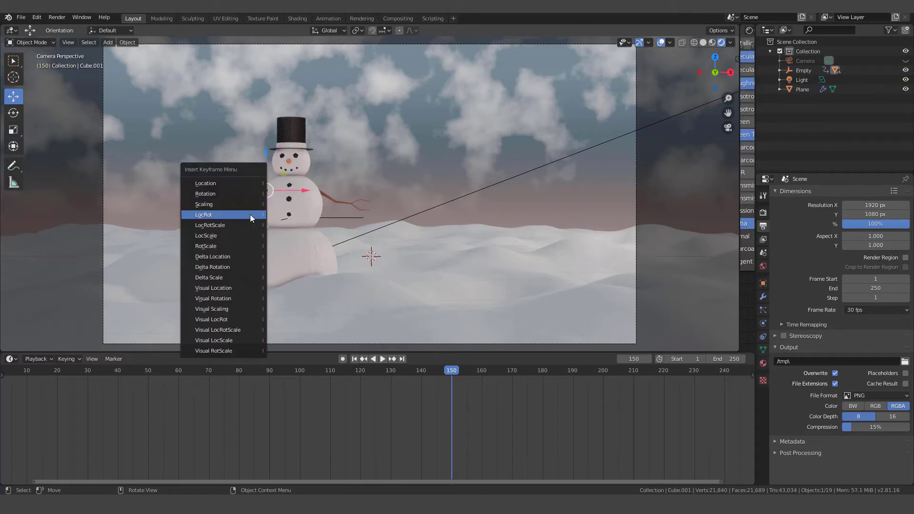
left_click(209, 215)
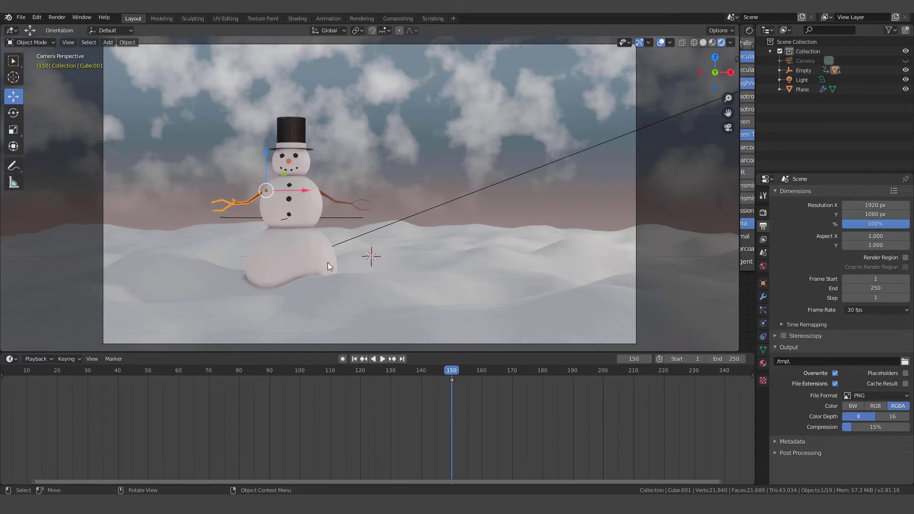
Step: At frame 160, rotate the right arm about global Y until it is raised beside the head, and insert a LocRot keyframe
key("space")
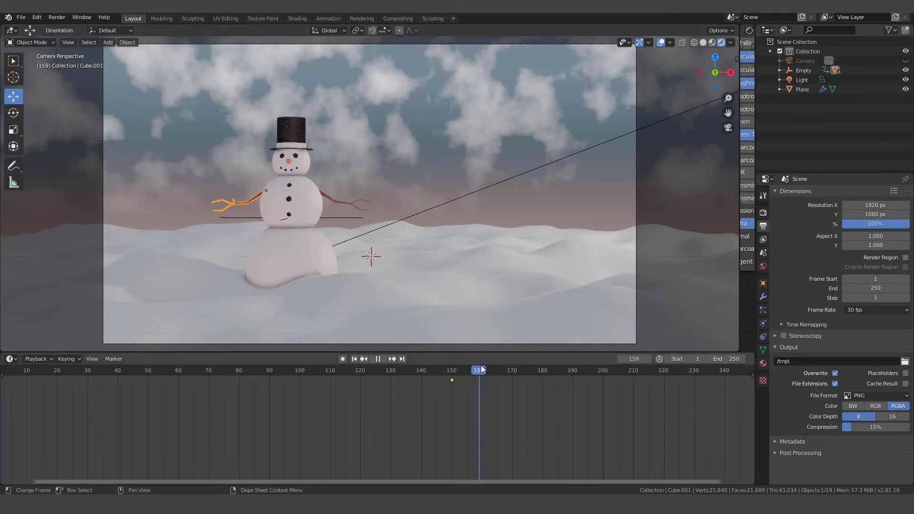
key("space")
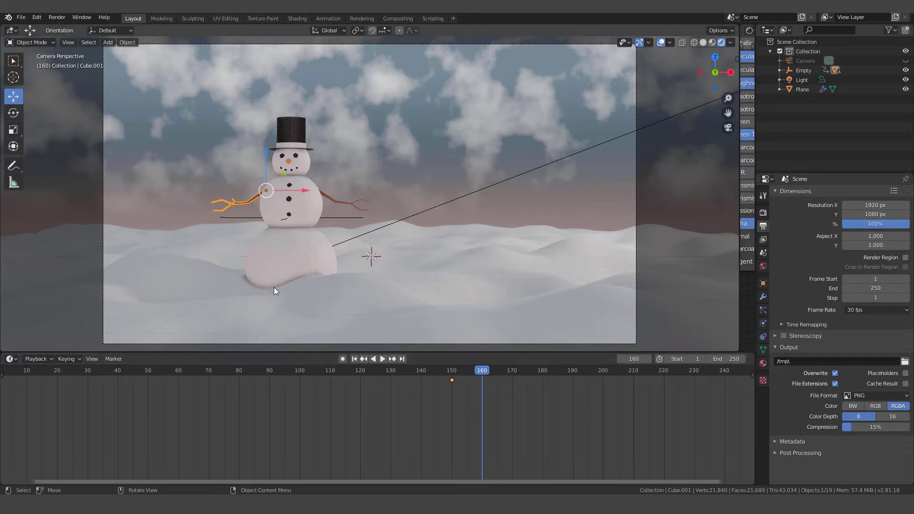
key("r")
key("y")
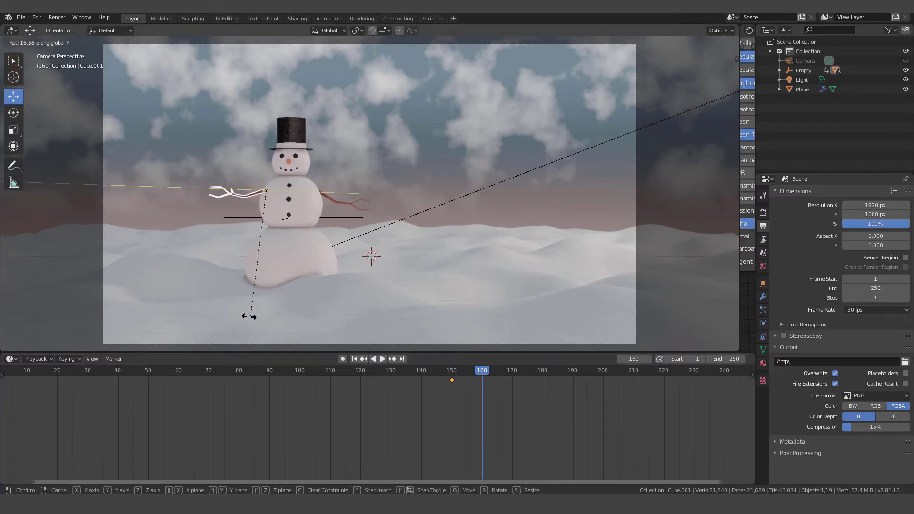
left_click(132, 255)
key("i")
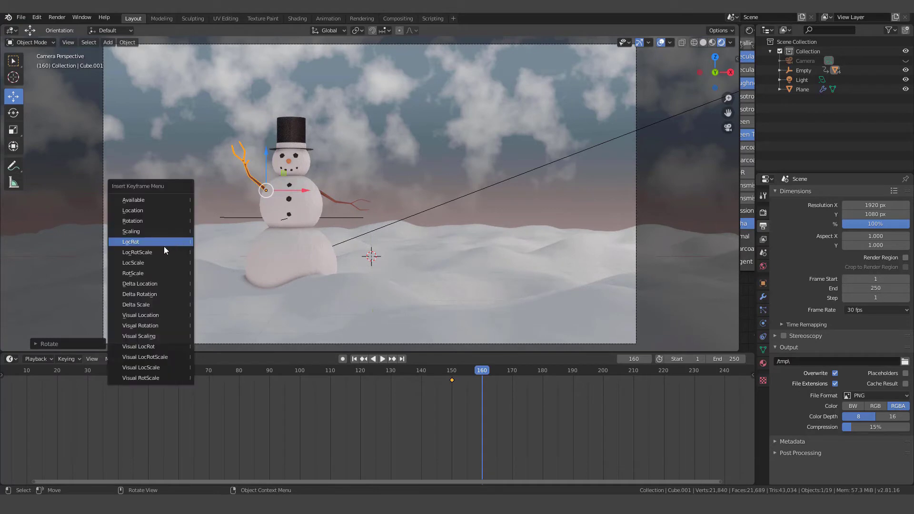
left_click(155, 243)
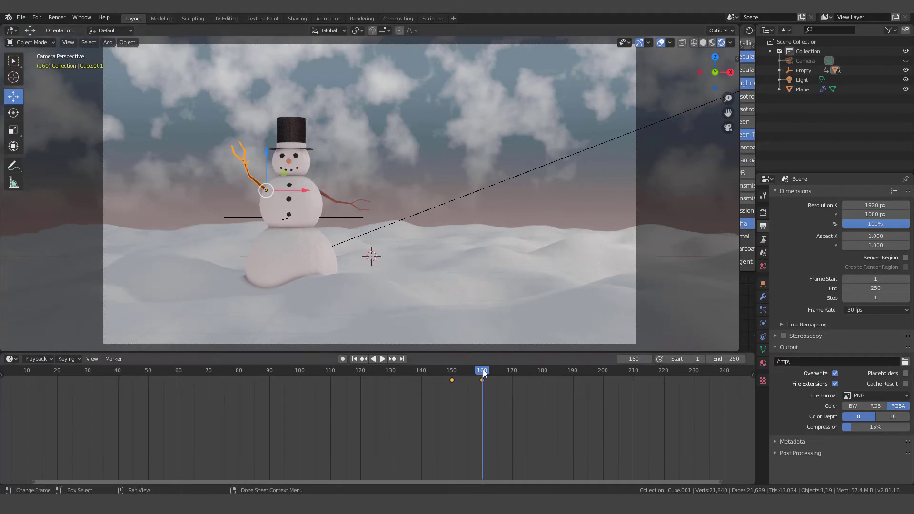
Step: At frame 169, rotate the right arm about global Y back down to its lowered pose and insert a LocRot keyframe
left_click_drag(482, 371, 507, 371)
key("r")
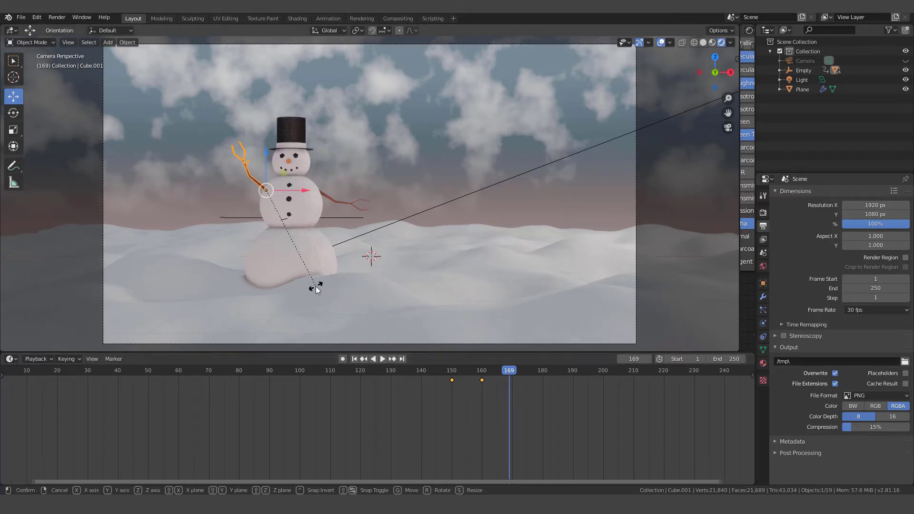
key("y")
left_click(342, 175)
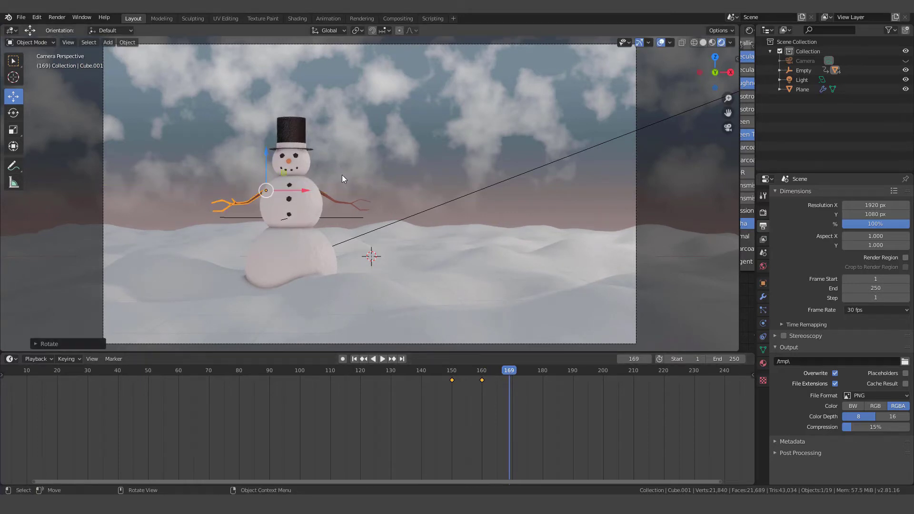
key("i")
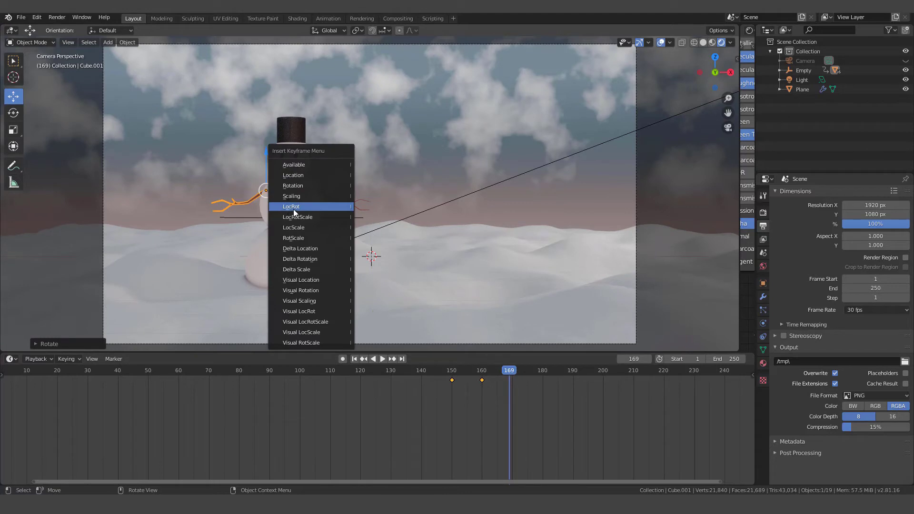
left_click(298, 207)
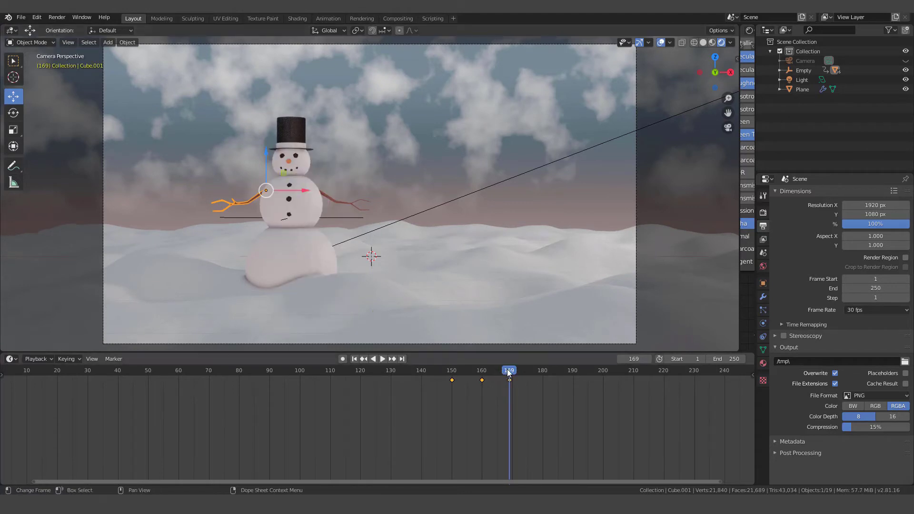
Step: At frame 179, rotate the right arm about global Y until it is raised beside the head, and insert a LocRot keyframe
left_click_drag(508, 370, 539, 370)
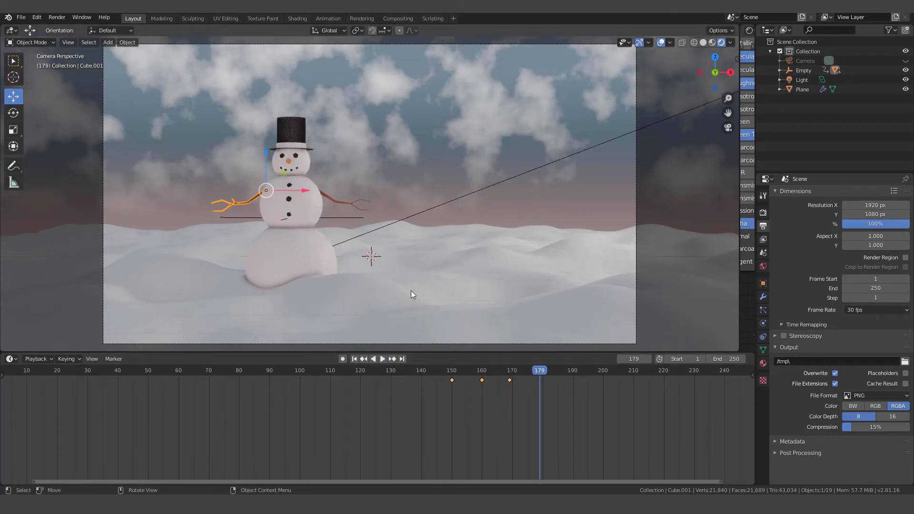
key("r")
key("y")
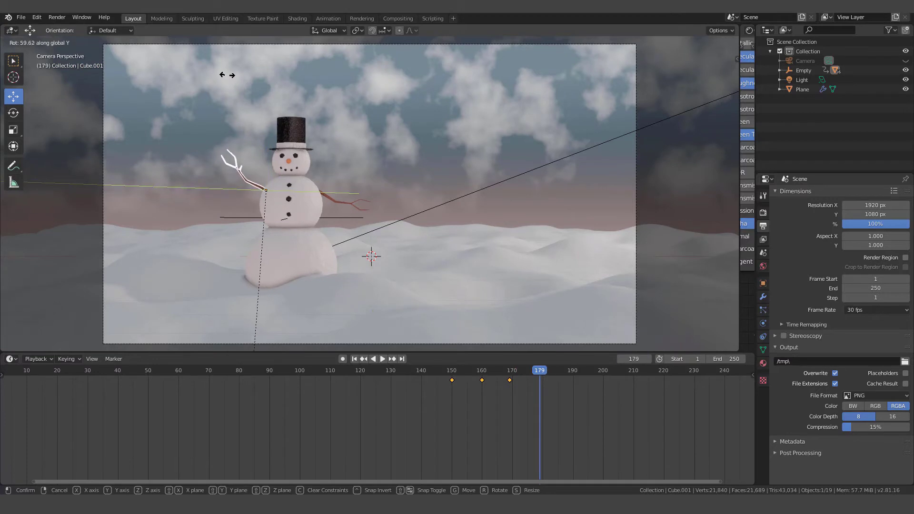
left_click(138, 112)
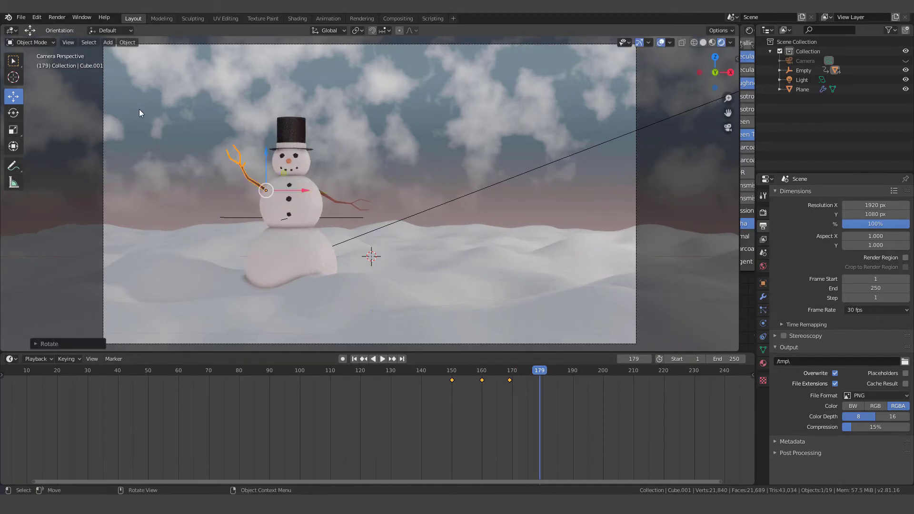
key("i")
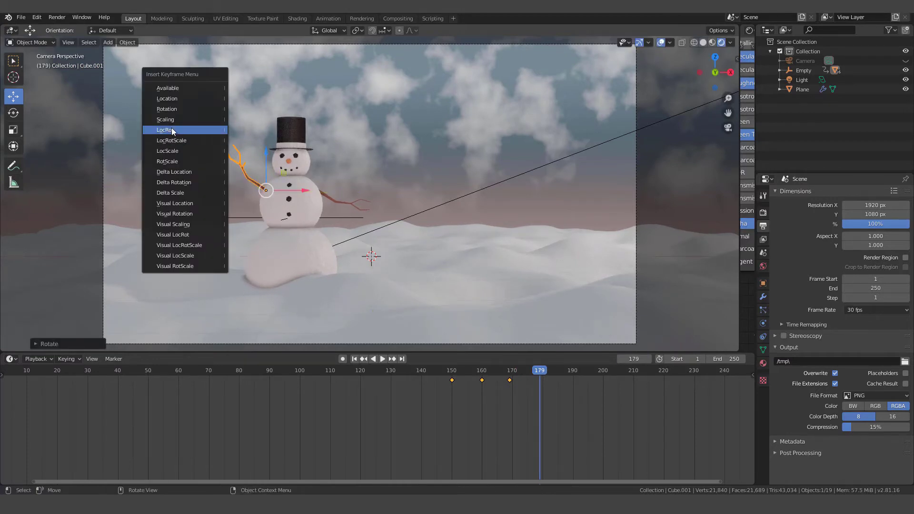
left_click(171, 130)
Step: At frame 188, rotate the right arm about global Y back down to its lowered pose and insert a LocRot keyframe
key("space")
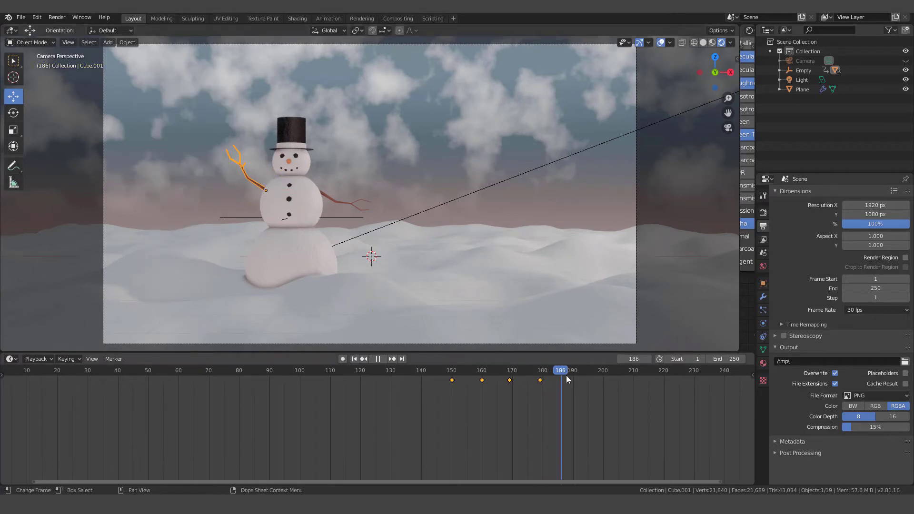
left_click_drag(571, 375, 567, 380)
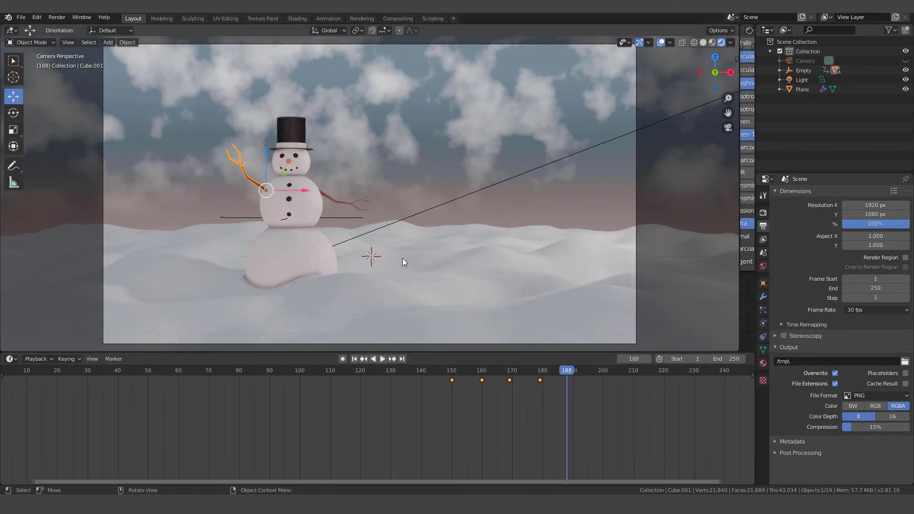
key("r")
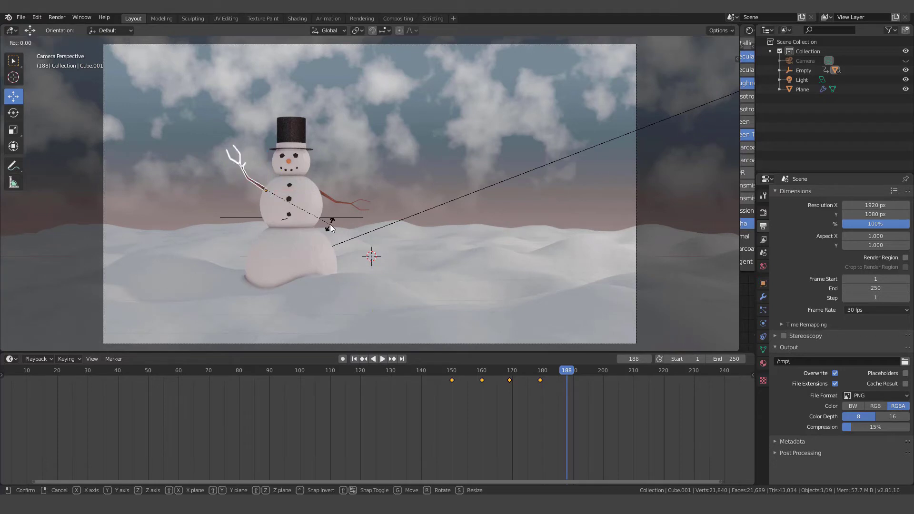
key("y")
left_click(352, 124)
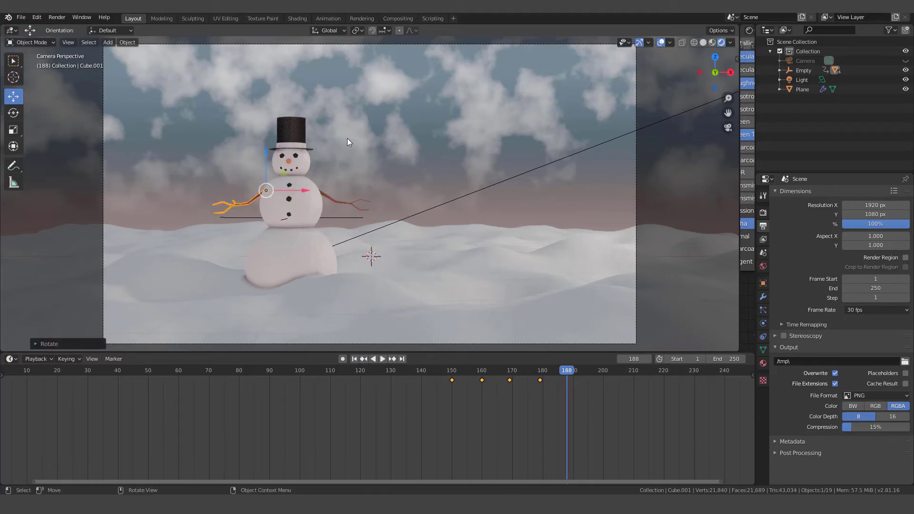
key("i")
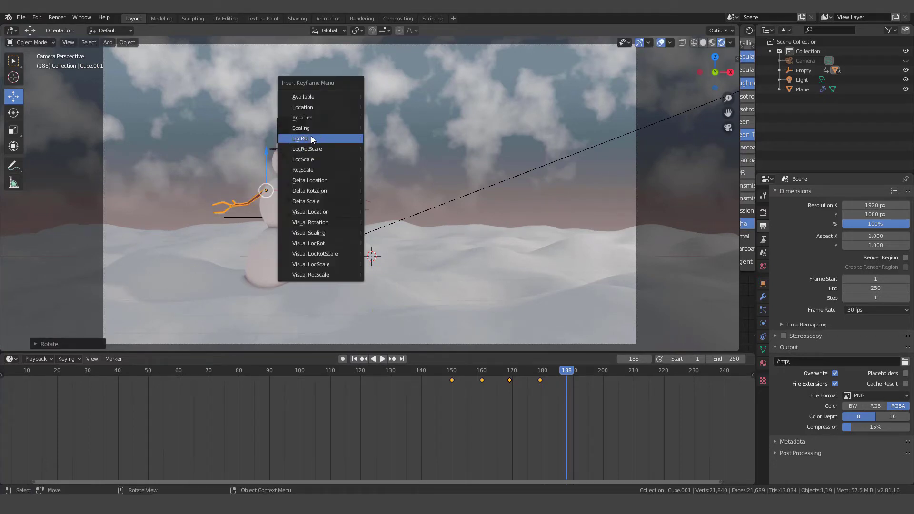
left_click(311, 138)
Step: At frame 198, rotate the right arm about global Y up beside the head again and insert a LocRot keyframe
key("space")
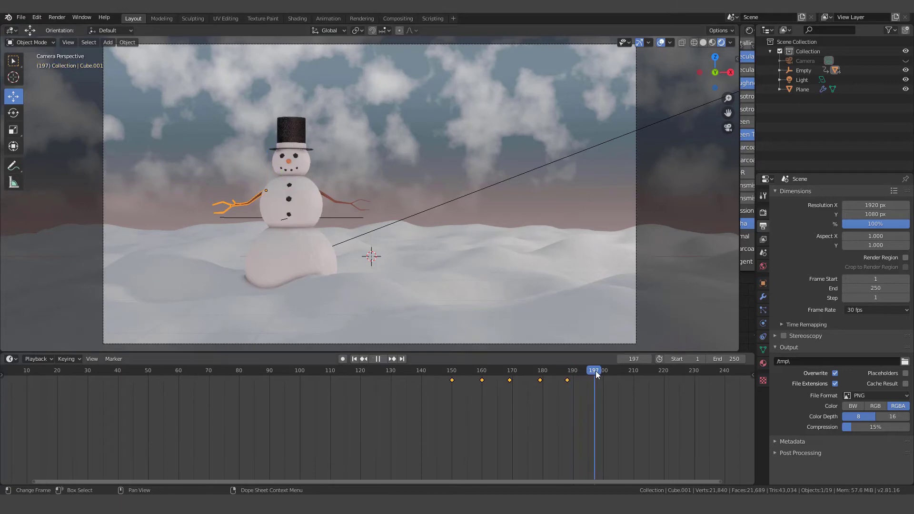
key("space")
key("r")
key("y")
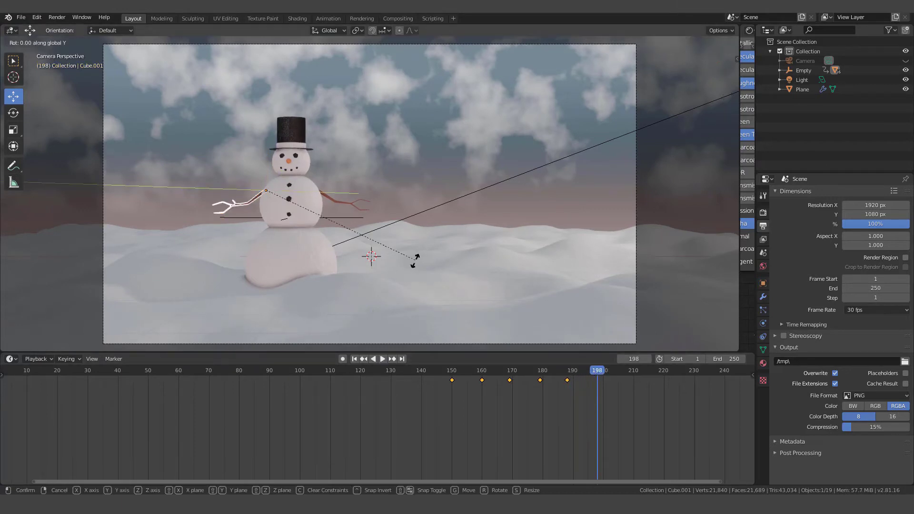
left_click(250, 332)
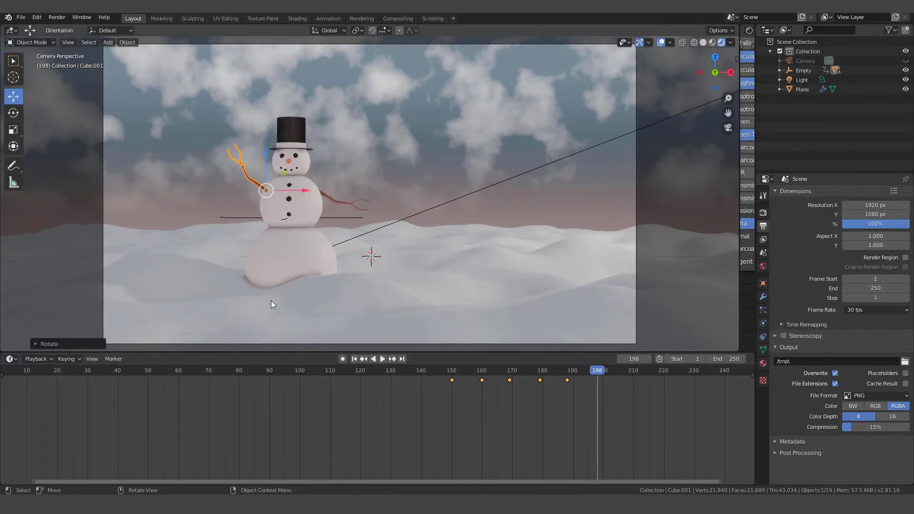
key("i")
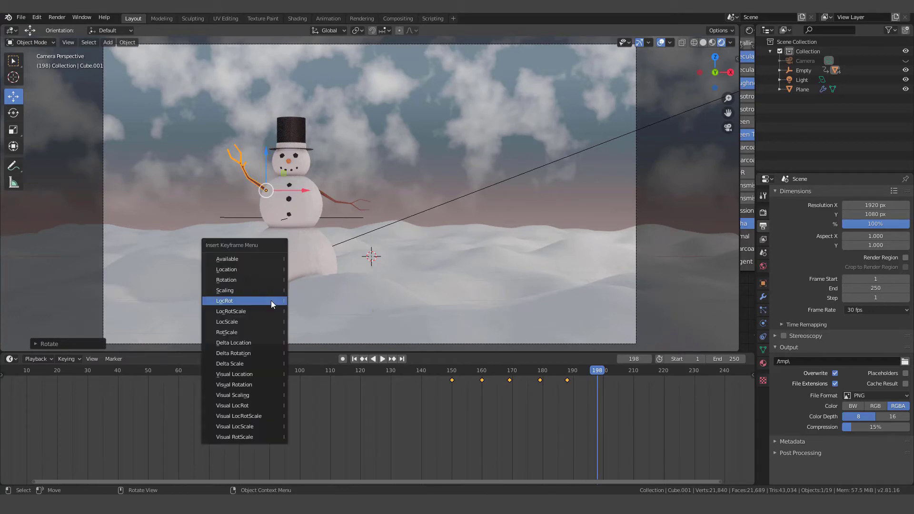
left_click(227, 302)
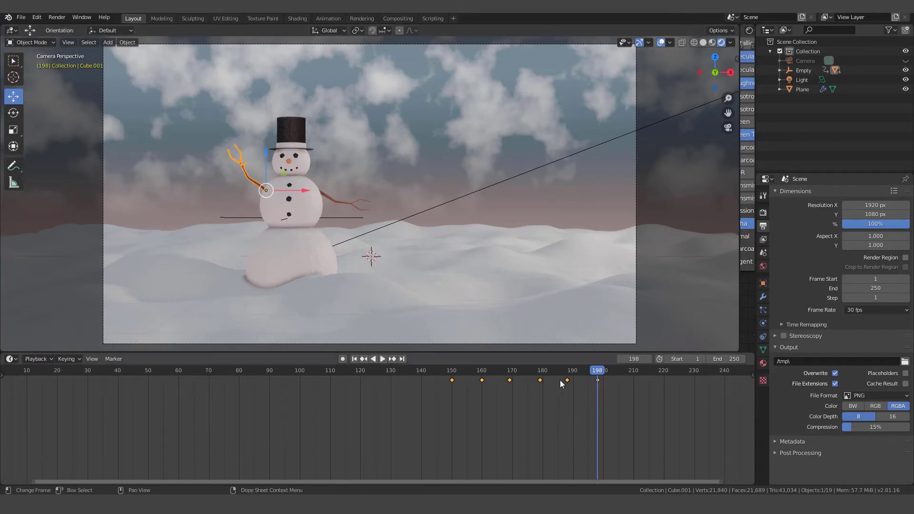
Step: At frame 207, rotate the right arm about global Y down to its lowered pose and insert a LocRot keyframe
left_click_drag(600, 372, 624, 373)
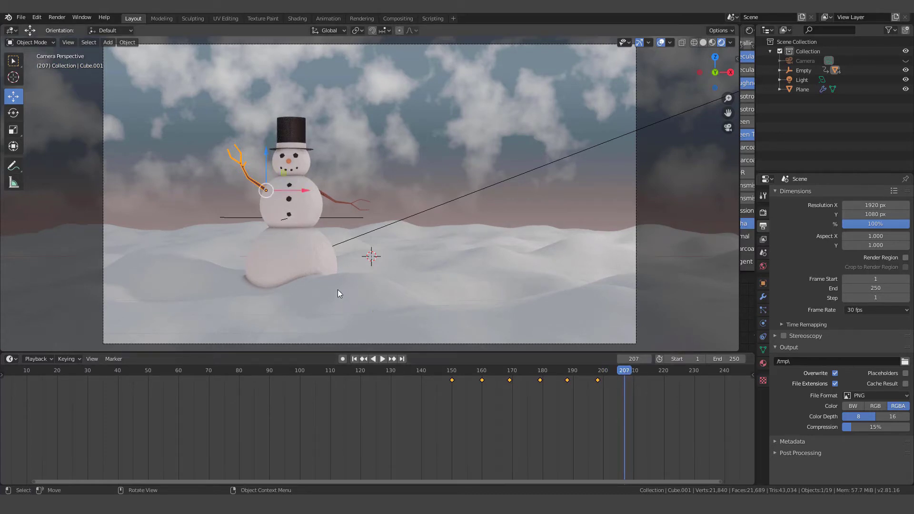
key("r")
key("y")
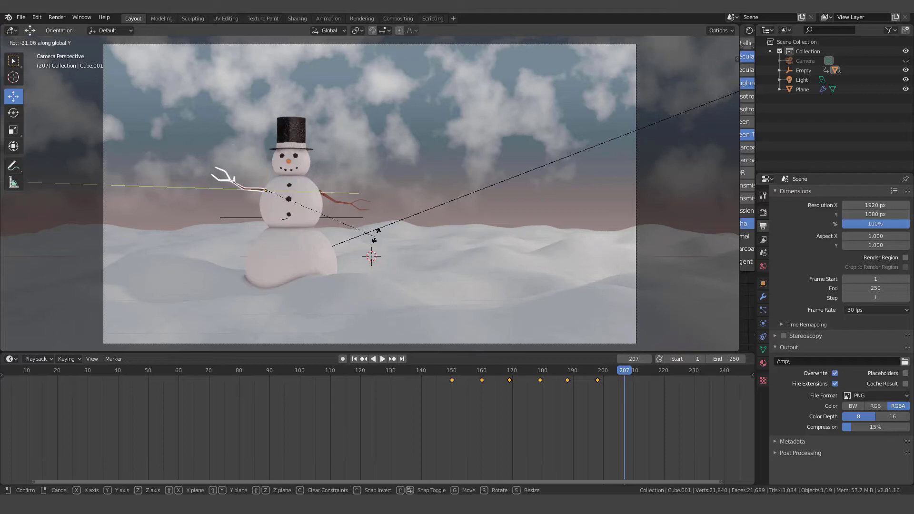
left_click(364, 176)
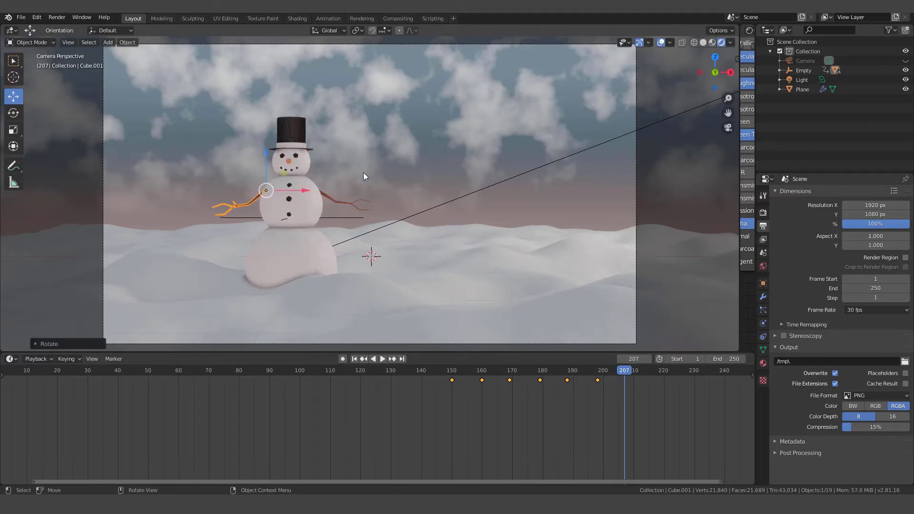
key("i")
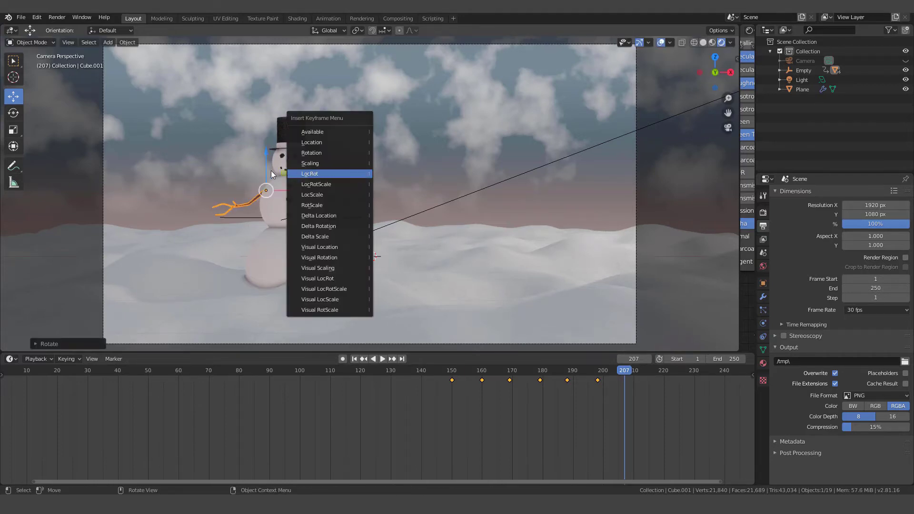
left_click(317, 175)
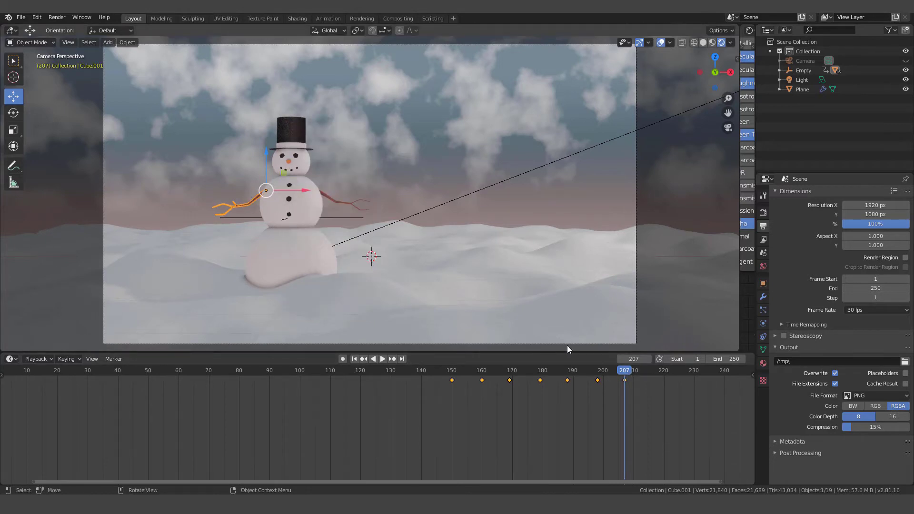
Step: Return to frame 150, select the snowman's left arm, and insert a LocRot keyframe for its starting pose
left_click_drag(624, 372, 401, 365)
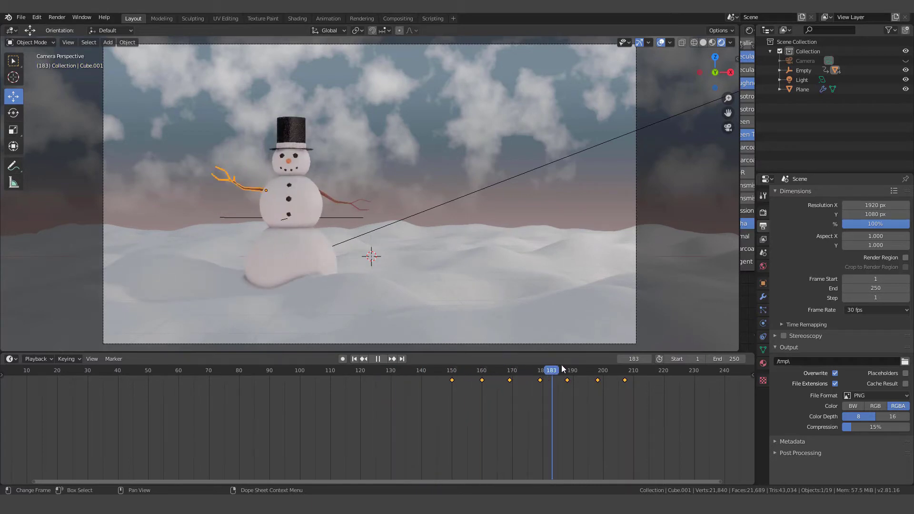
left_click_drag(561, 366, 451, 375)
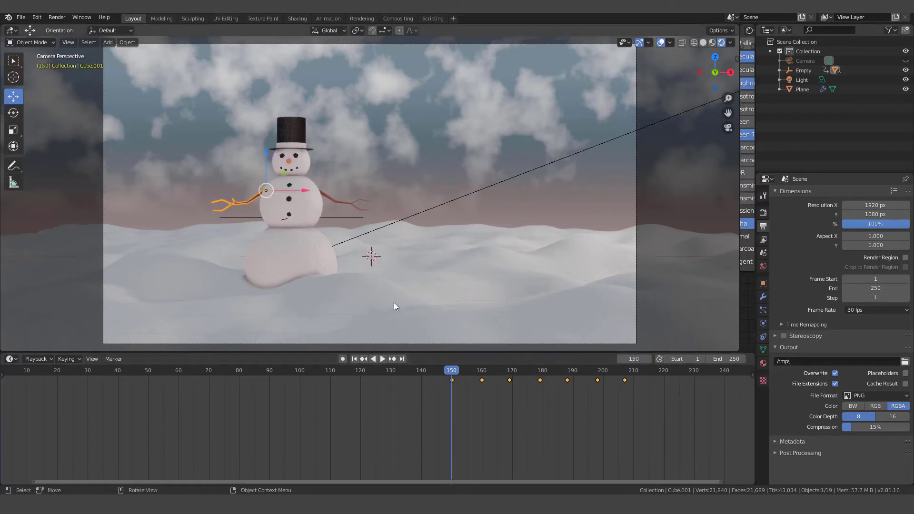
left_click(334, 202)
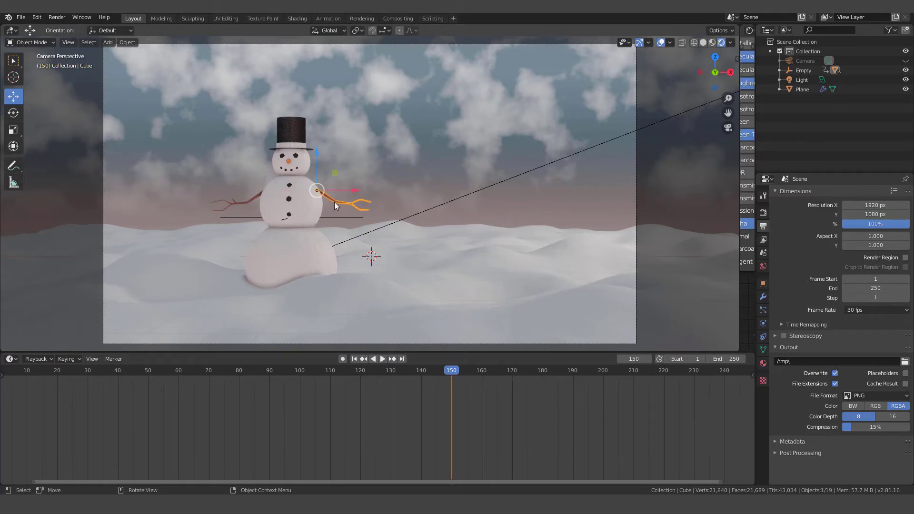
key("i")
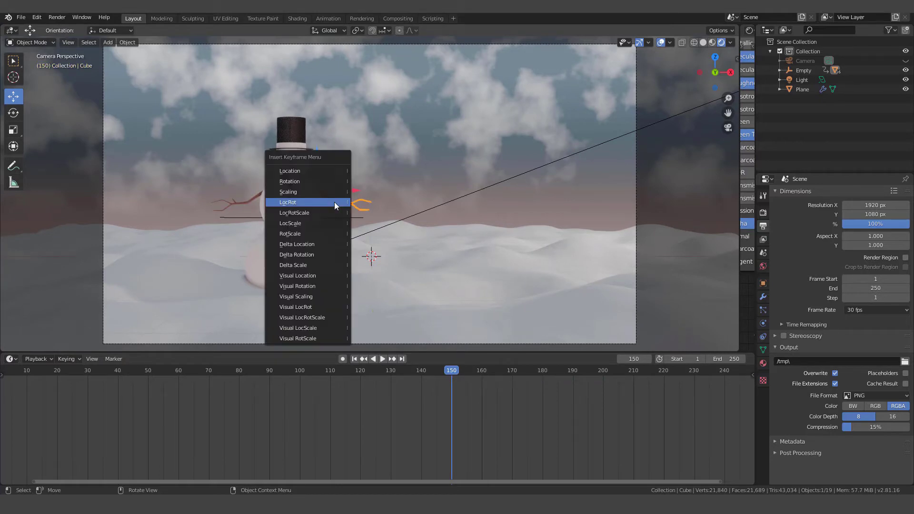
left_click(293, 201)
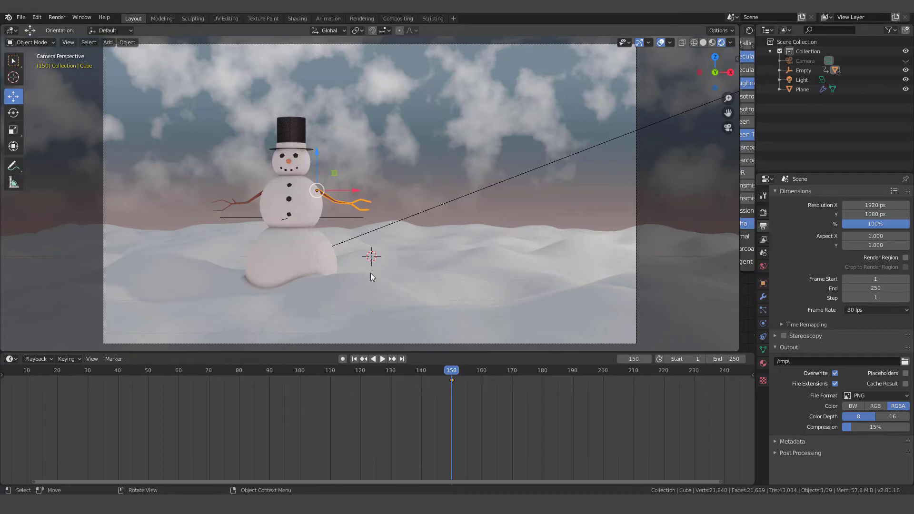
Step: At frame 160, rotate the left arm about 4 degrees about global Y and insert a LocRot keyframe
key("space")
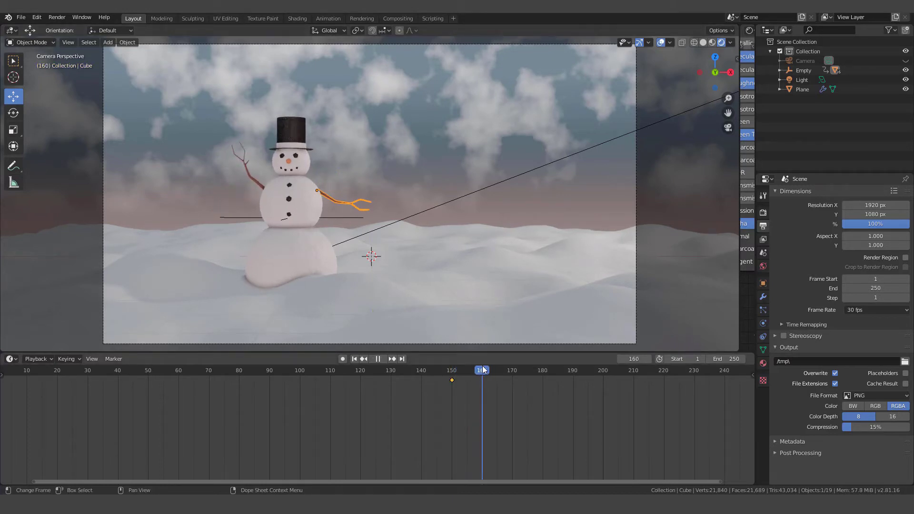
key("space")
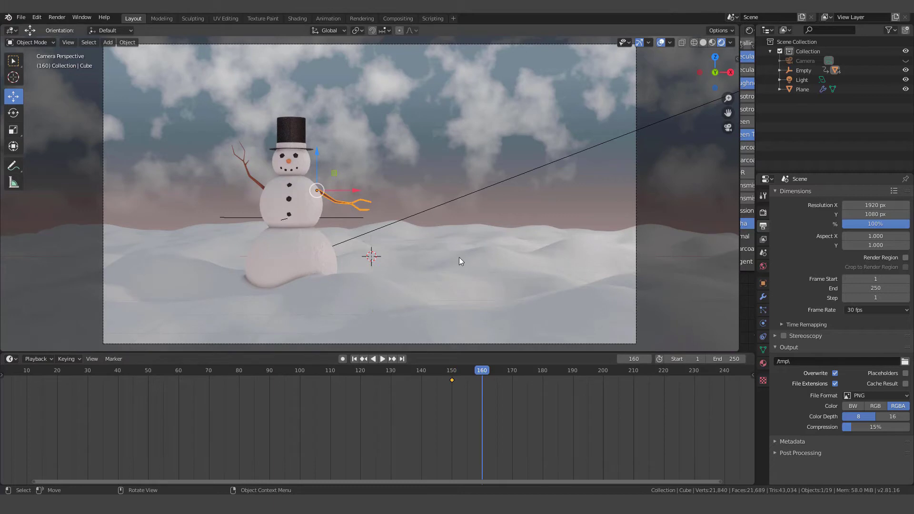
key("r")
key("y")
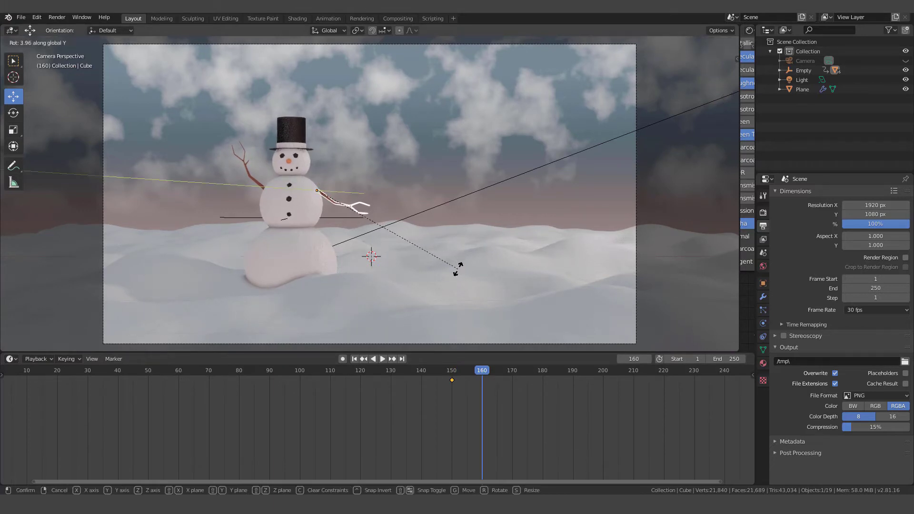
left_click(457, 269)
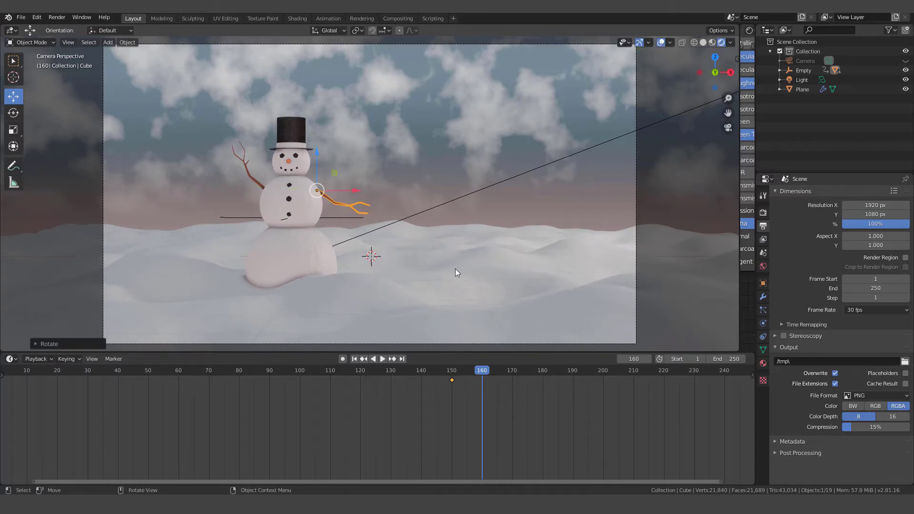
key("i")
left_click(434, 270)
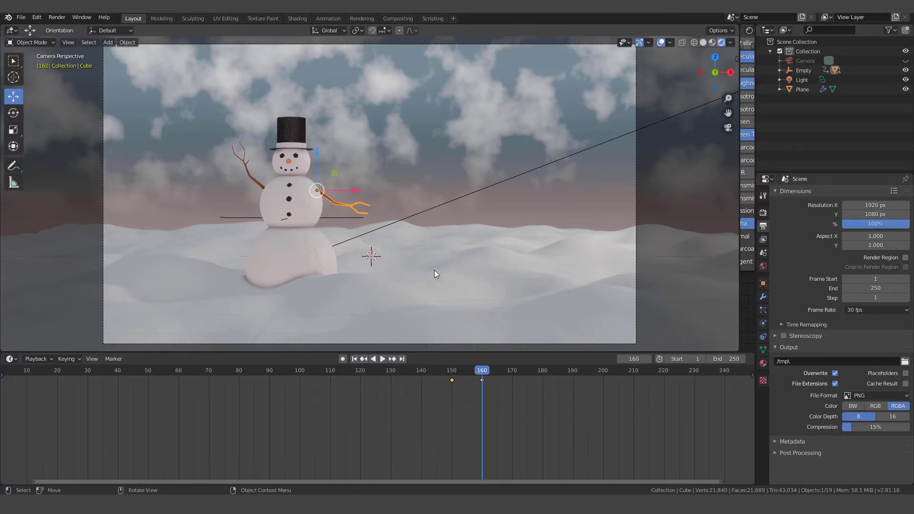
Step: At frame 170, rotate the left arm about -2 degrees about global Y and insert a LocRot keyframe
left_click_drag(497, 370, 514, 369)
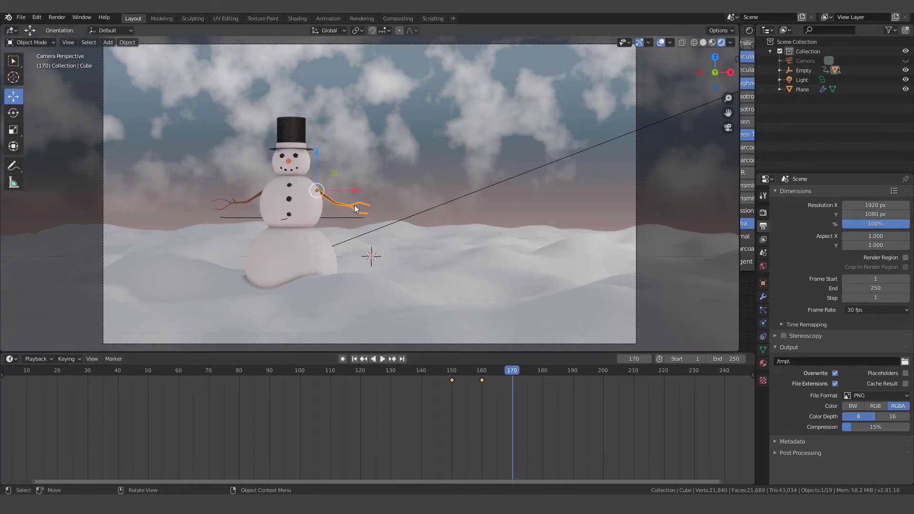
key("r")
key("y")
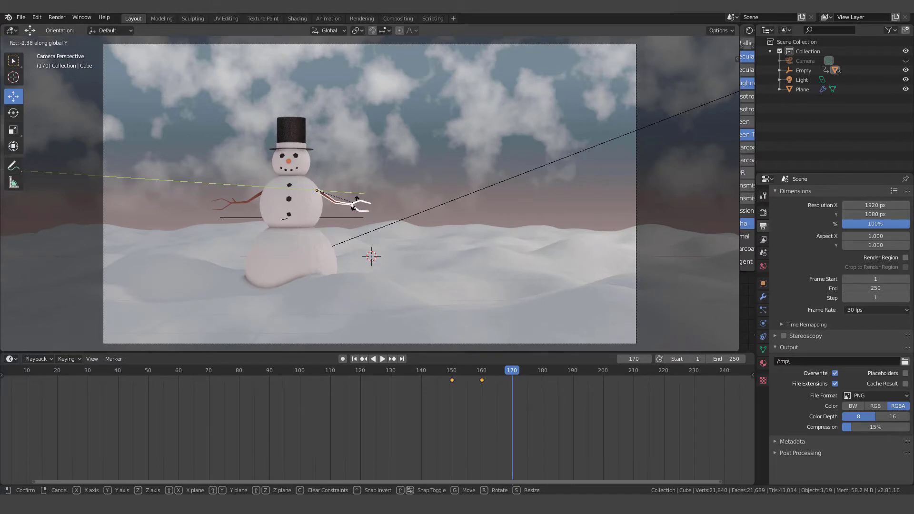
left_click(352, 208)
key("i")
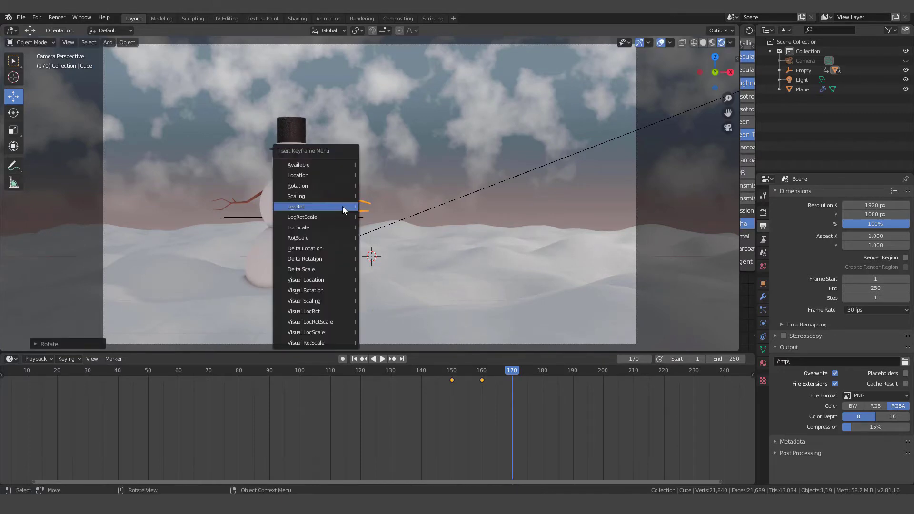
left_click(298, 208)
Step: At frame 179, rotate the left arm slightly downward about global Y and insert a LocRot keyframe
key("space")
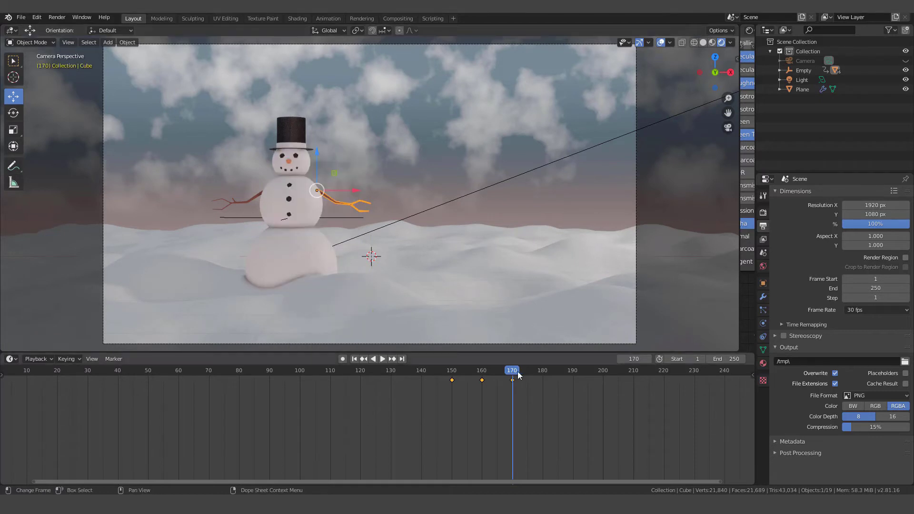
mouse_move(534, 368)
left_mouse_down()
mouse_move(546, 369)
mouse_move(538, 365)
left_mouse_up()
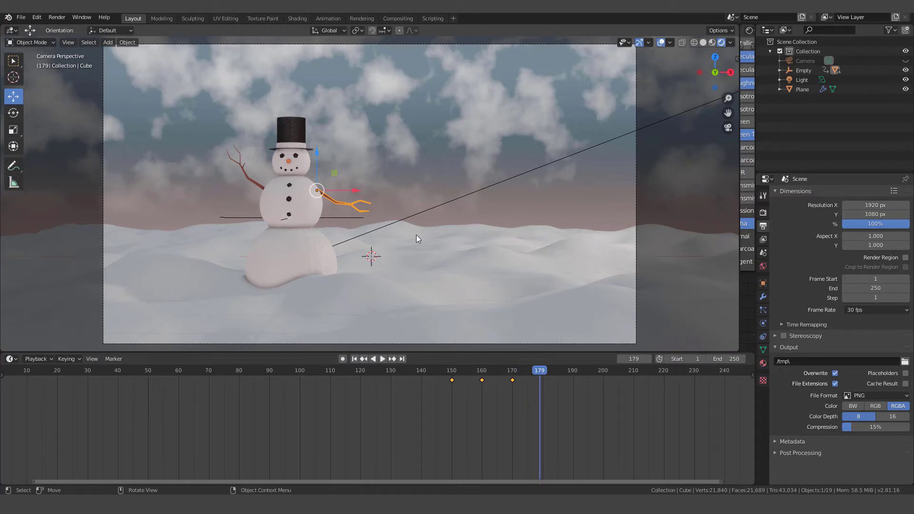
key("r")
key("y")
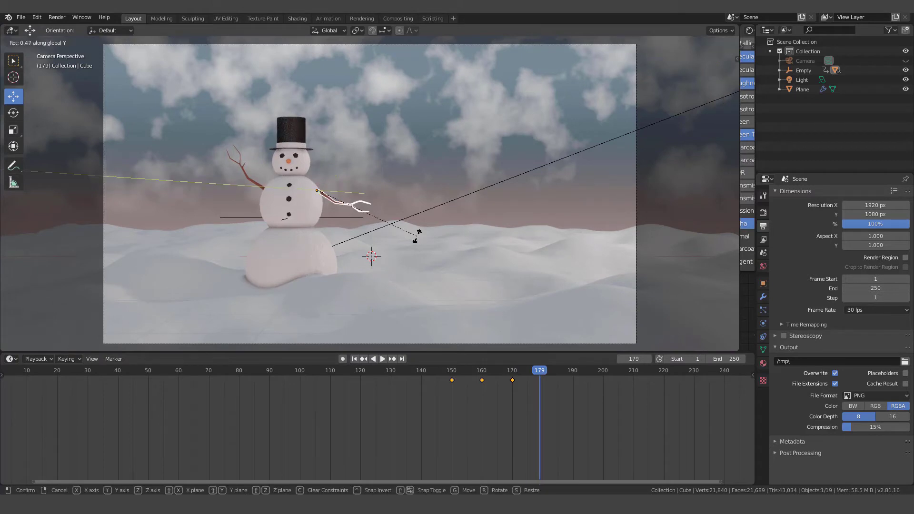
left_click(402, 241)
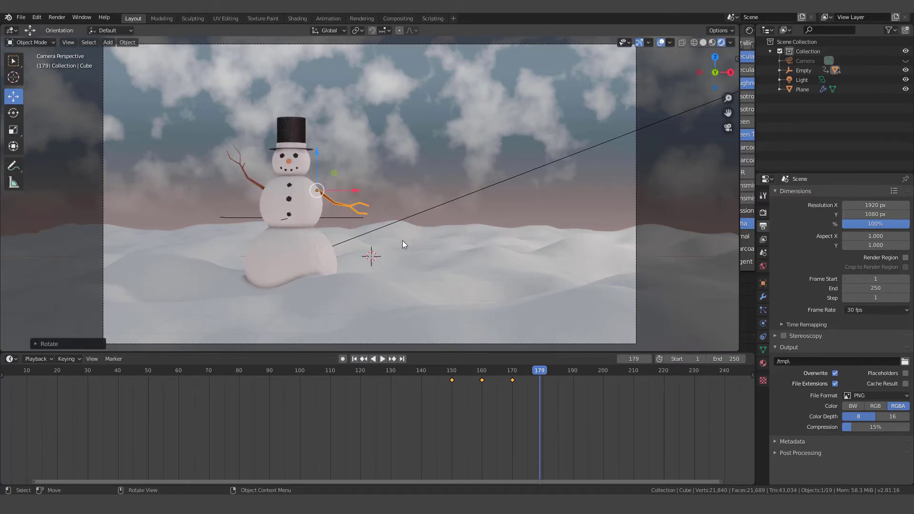
key("i")
left_click(362, 241)
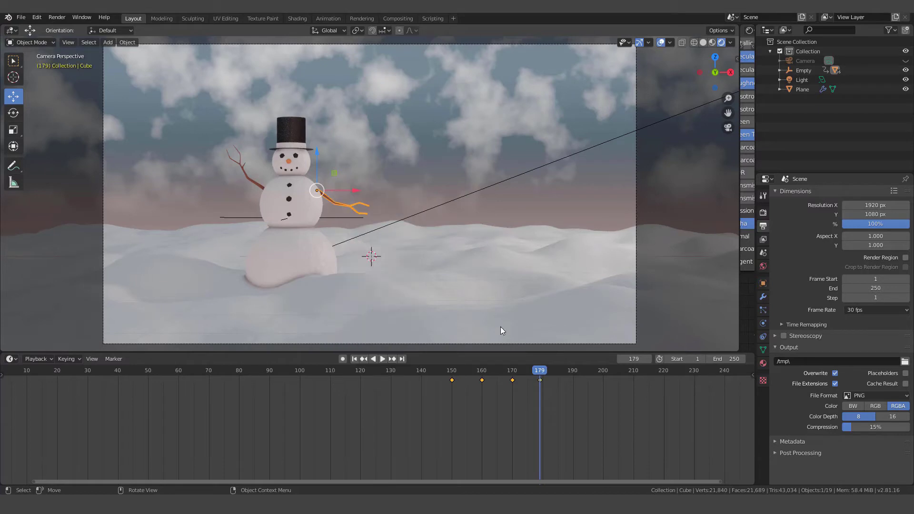
Step: At frame 188, rotate the left arm slightly upward about global Y and insert a LocRot keyframe
key("space")
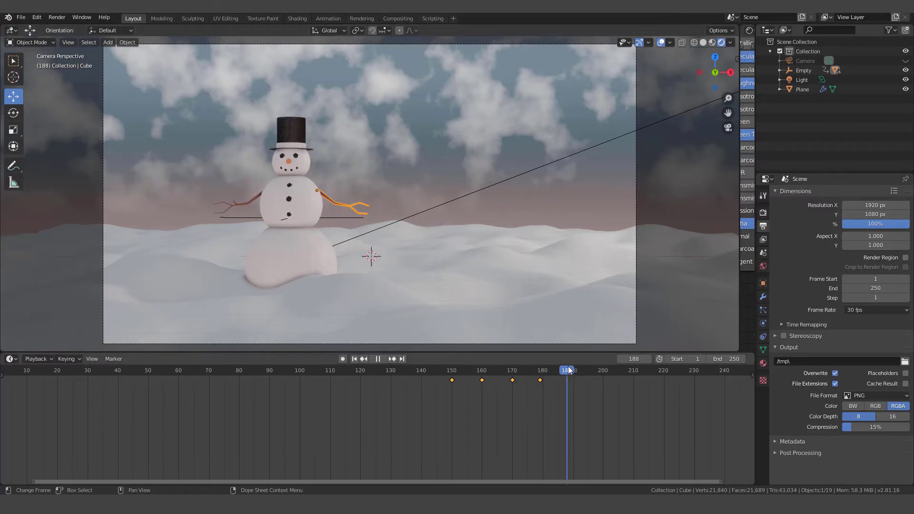
key("space")
key("r")
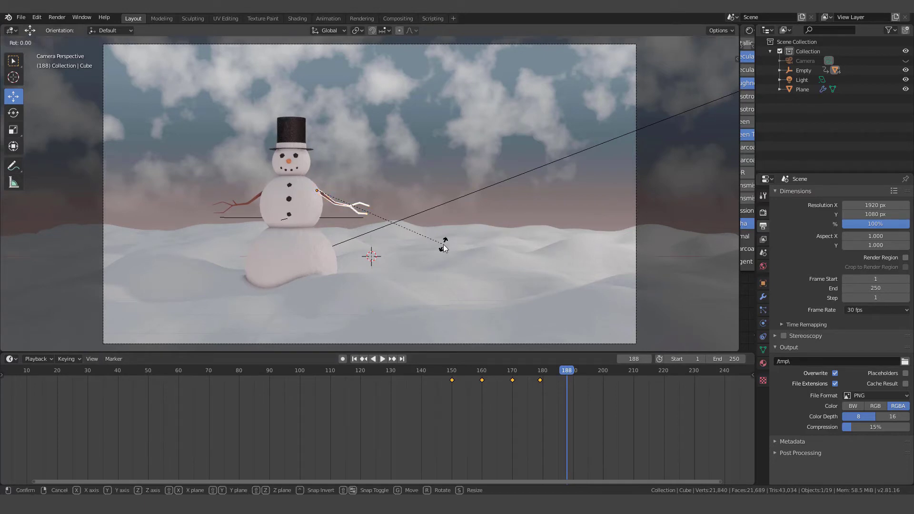
key("y")
left_click(443, 245)
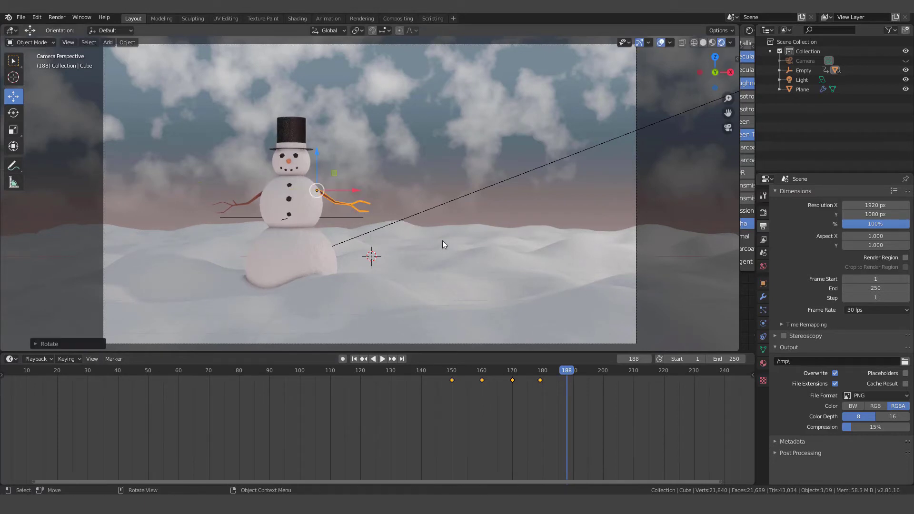
key("i")
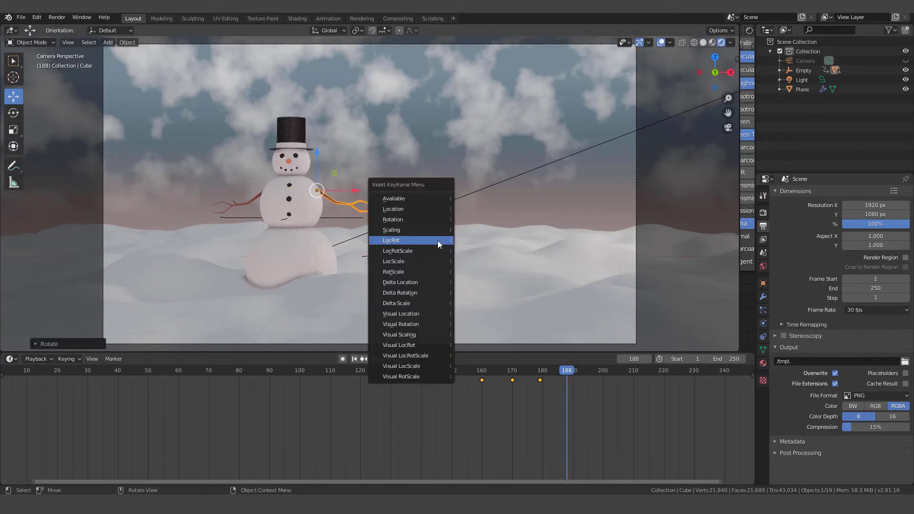
left_click(395, 239)
Step: At frame 197, rotate the left arm about 1.6 degrees about global Y and insert a LocRot keyframe
key("space")
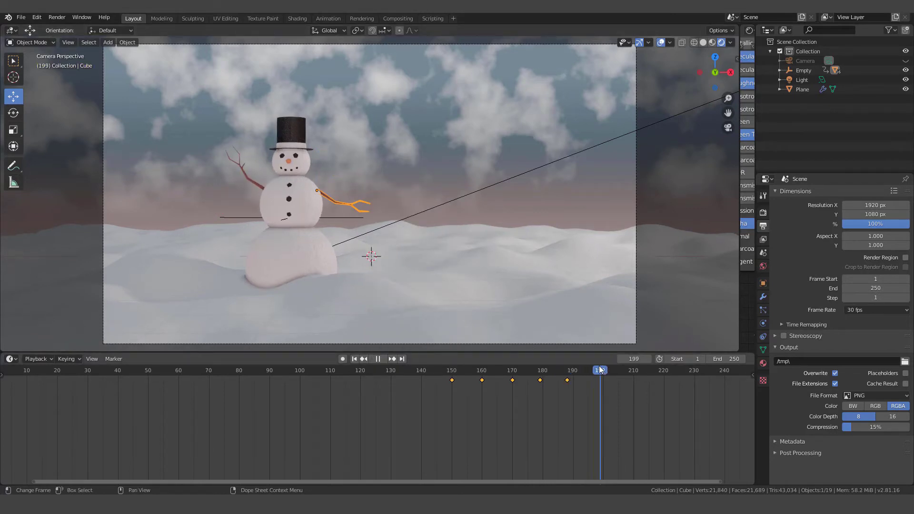
key("space")
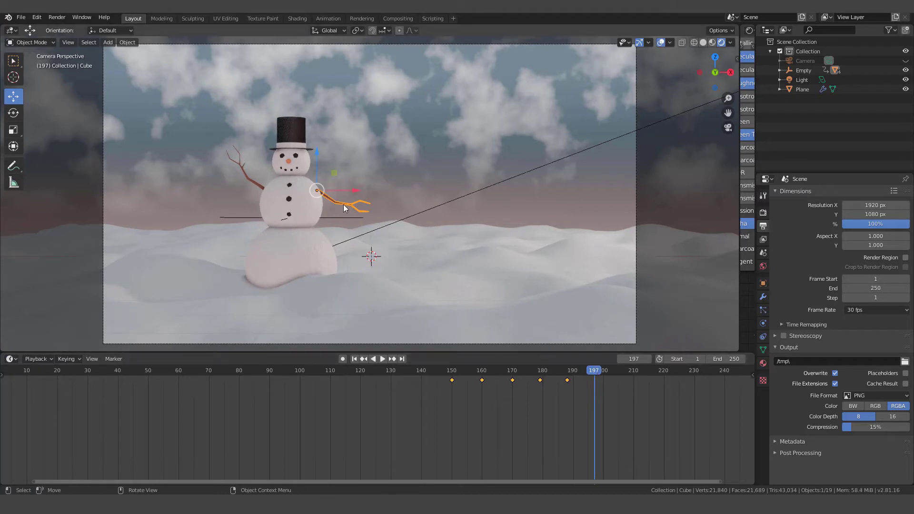
key("r")
key("y")
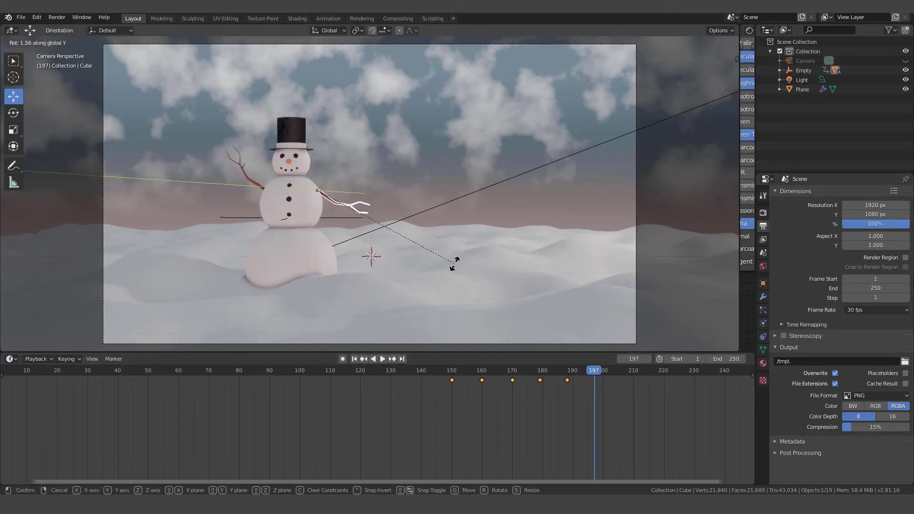
left_click(454, 262)
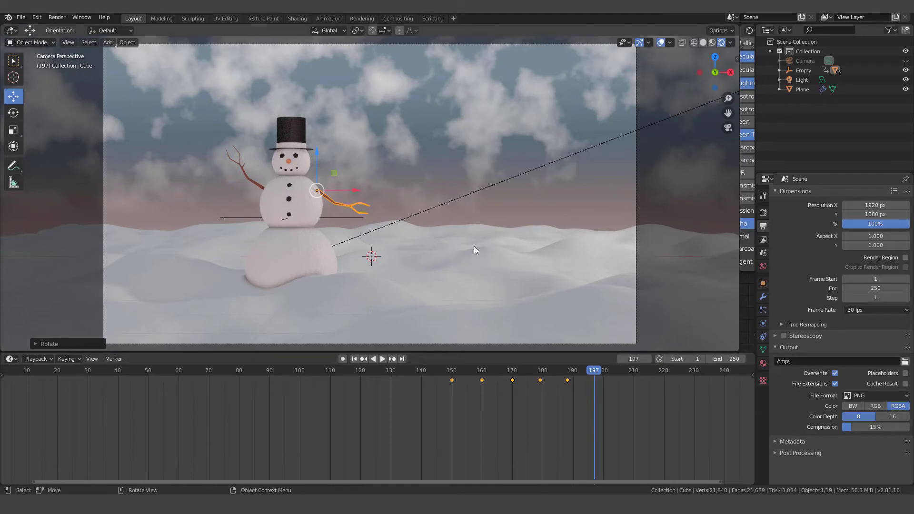
key("i")
left_click(444, 248)
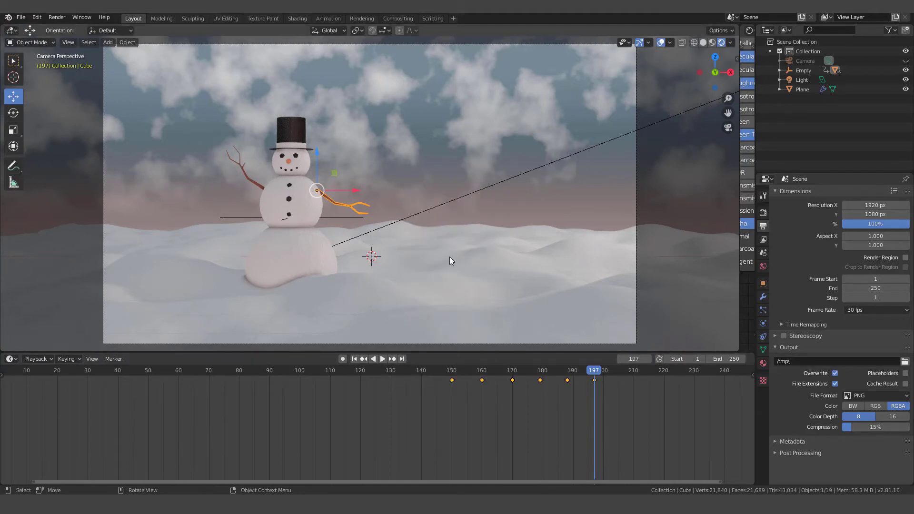
Step: At frame 207, rotate the left arm very slightly about global Y and insert a LocRot keyframe
key("space")
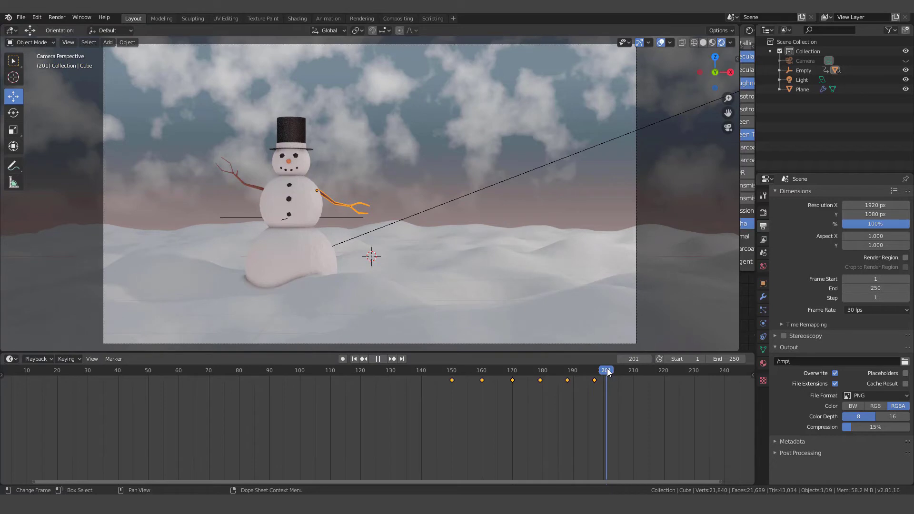
mouse_move(608, 369)
left_mouse_down()
mouse_move(636, 364)
mouse_move(625, 369)
left_mouse_up()
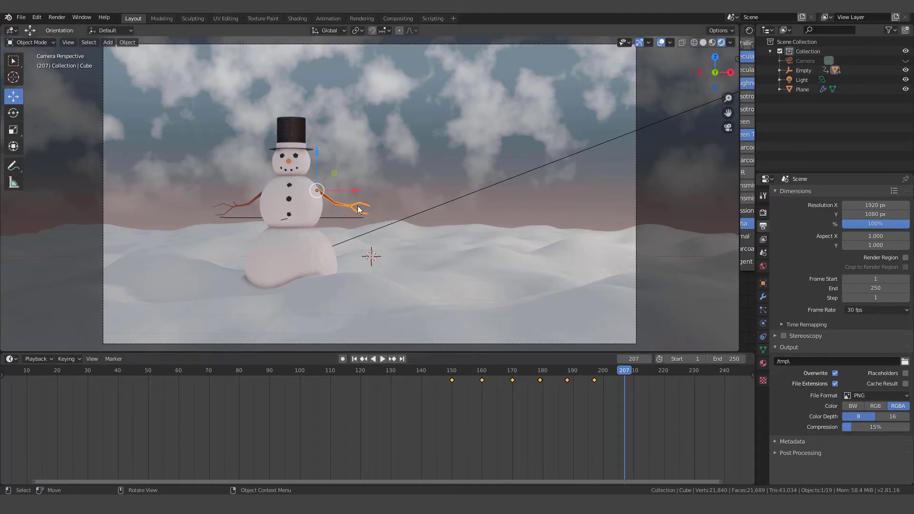
key("r")
key("y")
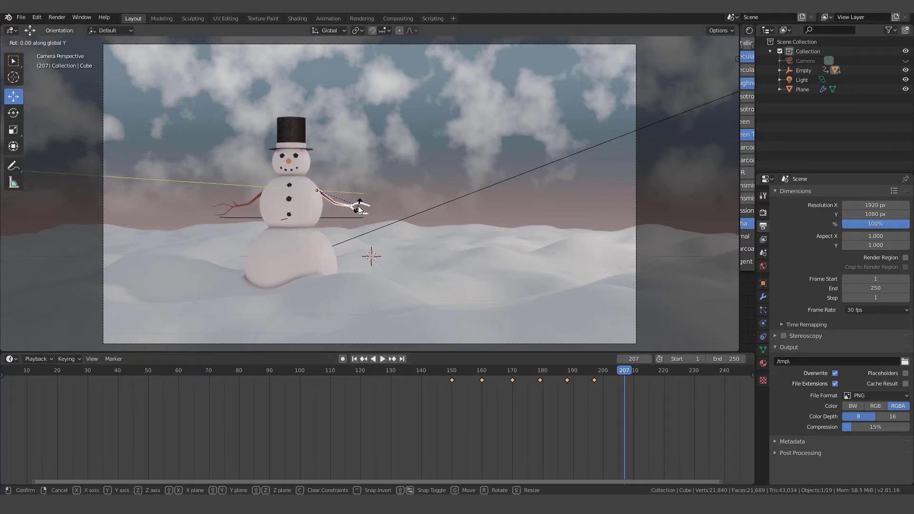
left_click(358, 208)
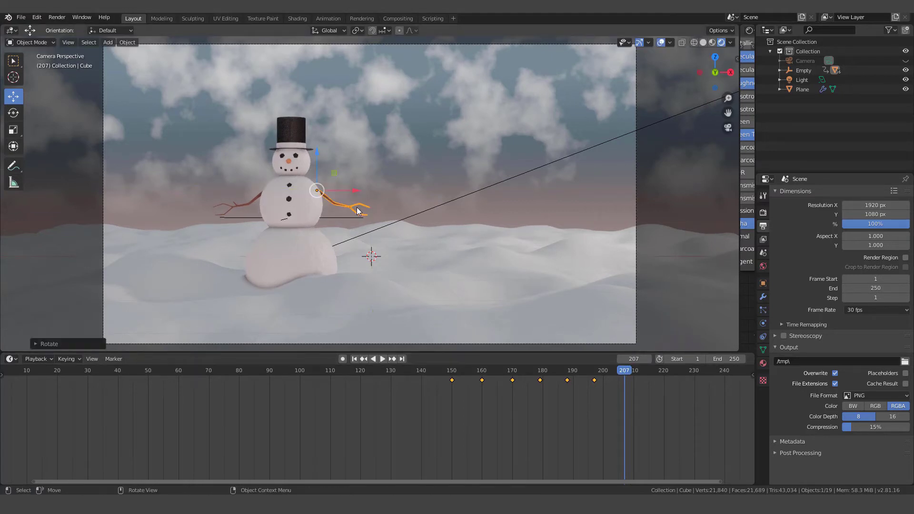
key("i")
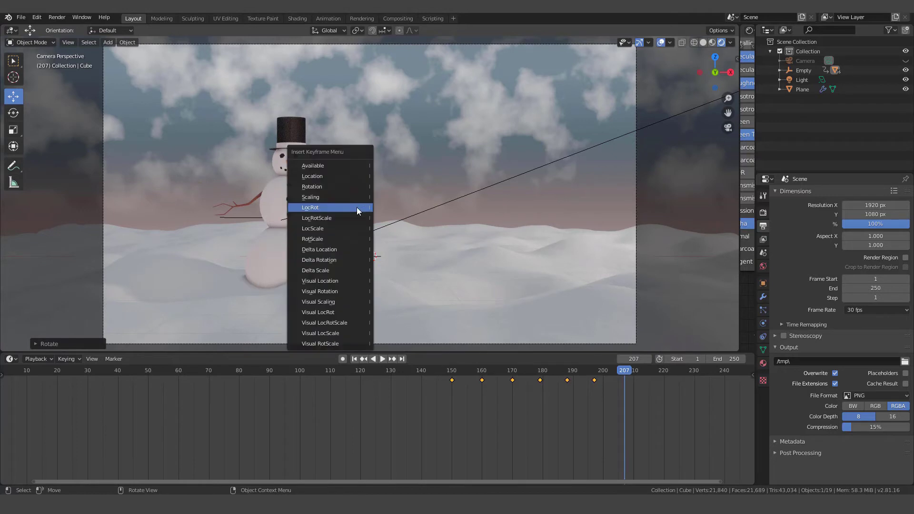
left_click(331, 207)
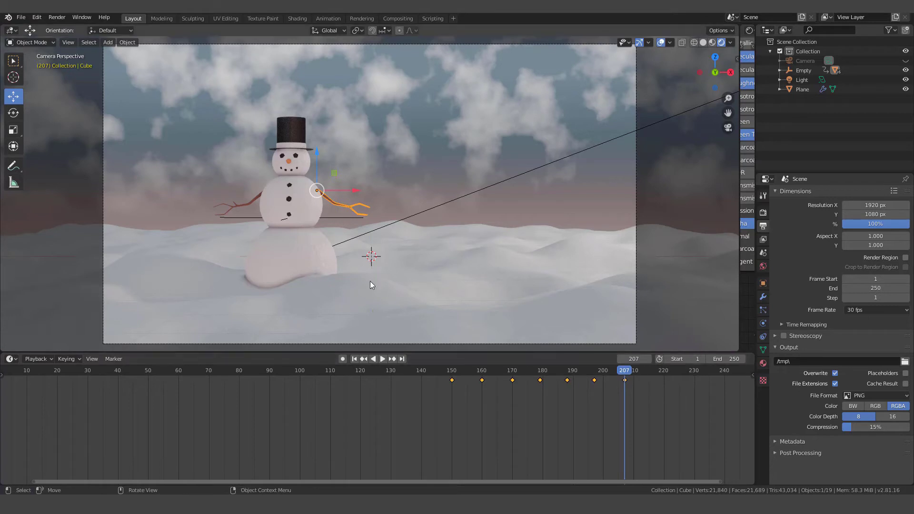
Step: Select the snowman's head and insert a LocRot keyframe at frame 207 to hold its forward-facing pose
left_click(304, 164)
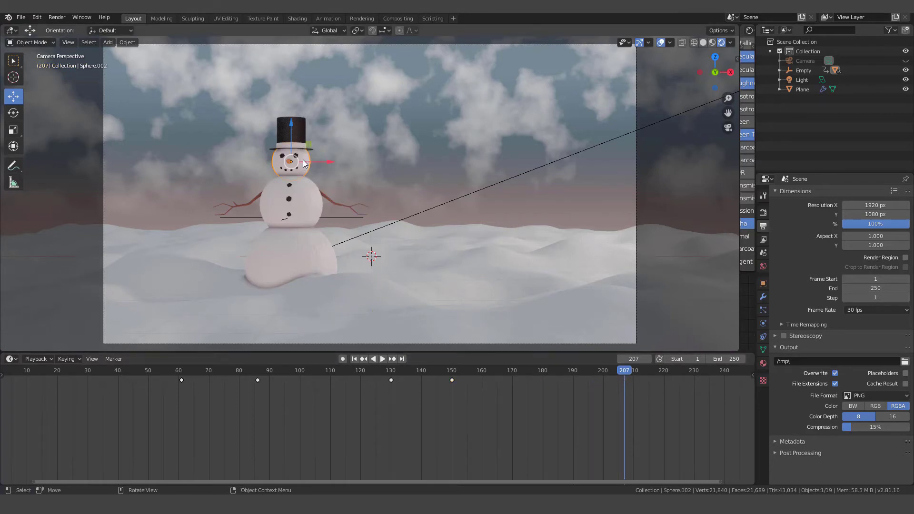
key("i")
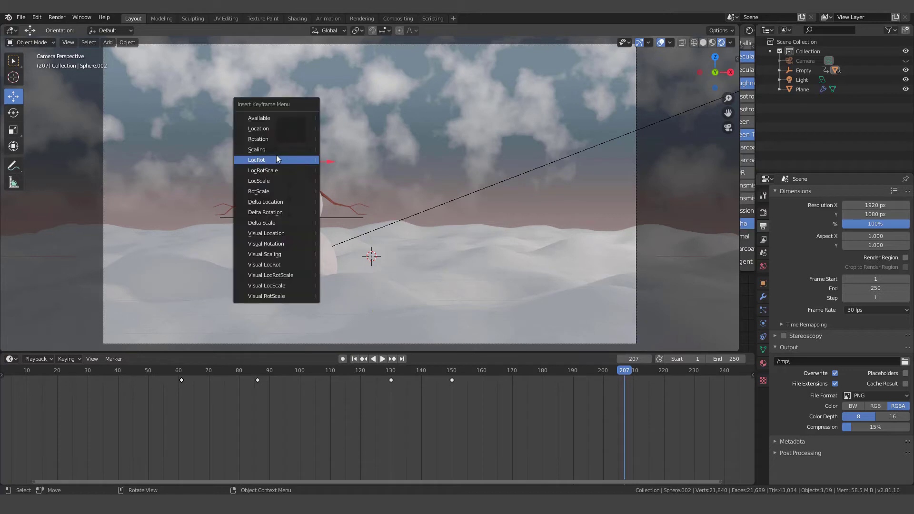
left_click(272, 162)
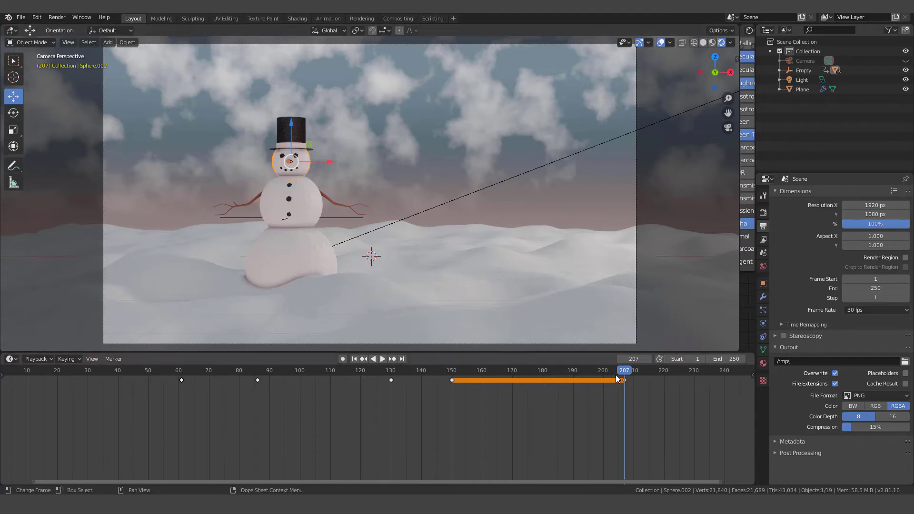
Step: At frame 212, rotate the head about 32 degrees about global Z and insert a LocRot keyframe
left_click_drag(629, 371, 640, 370)
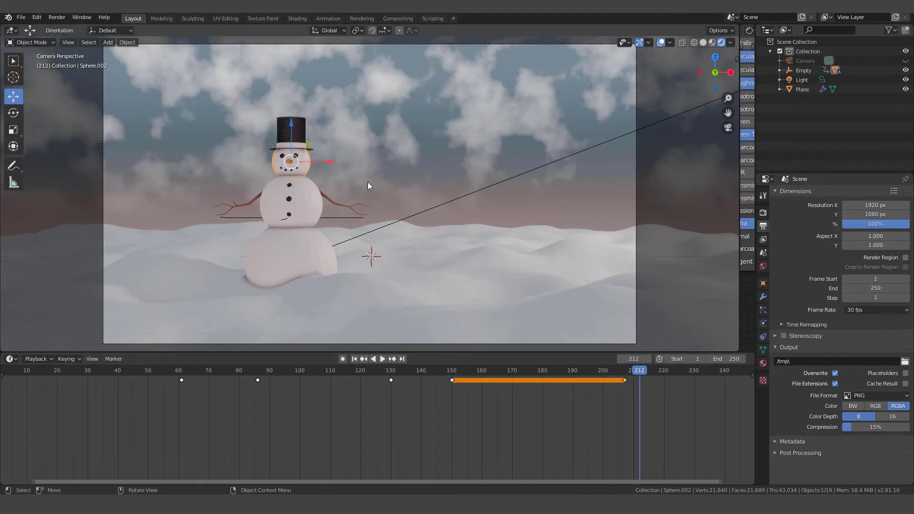
key("r")
key("z")
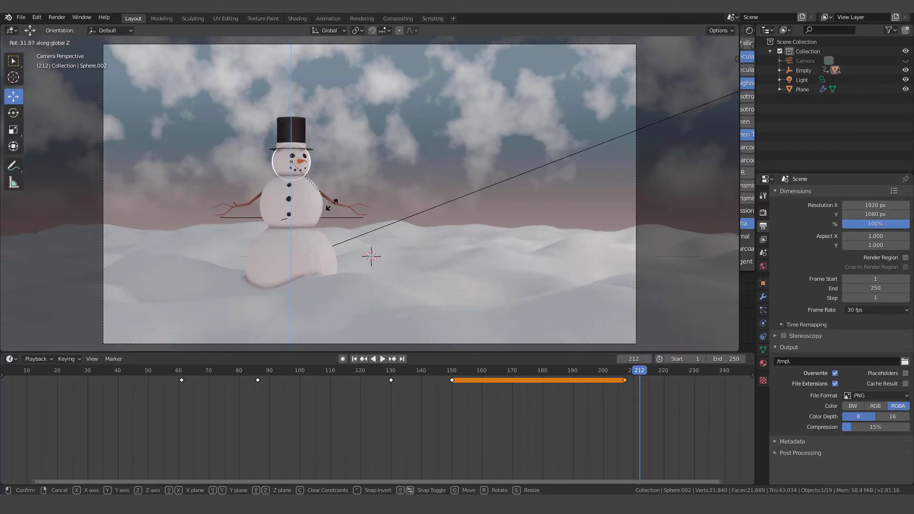
left_click(332, 204)
key("i")
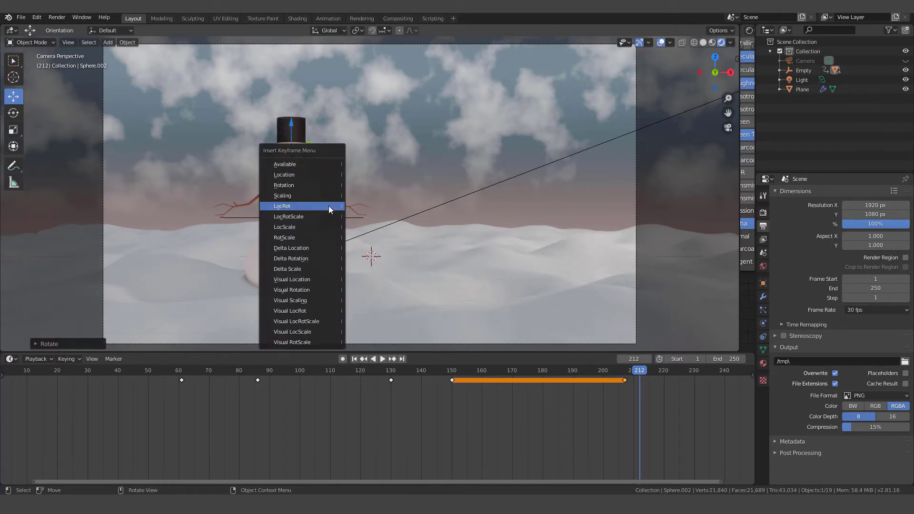
left_click(319, 207)
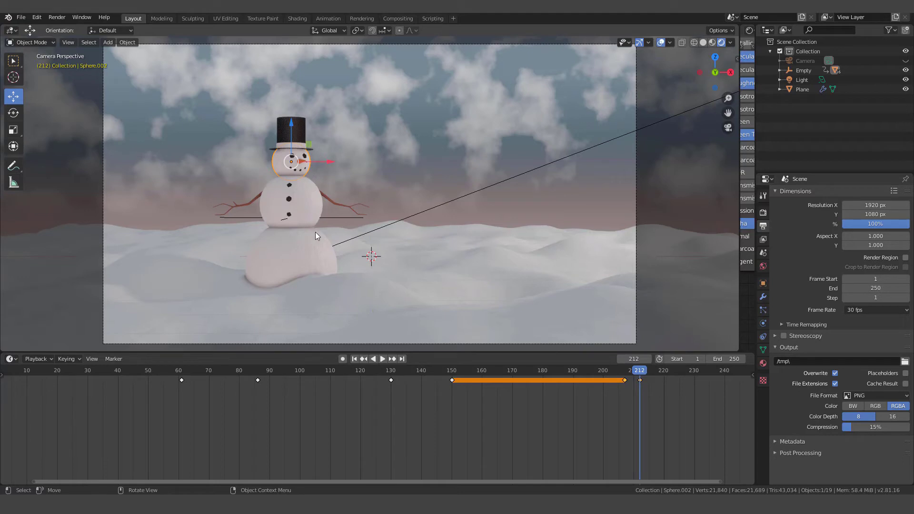
Step: Select the snowman's middle and bottom body spheres together and insert a LocRot keyframe at frame 212
left_click(305, 204)
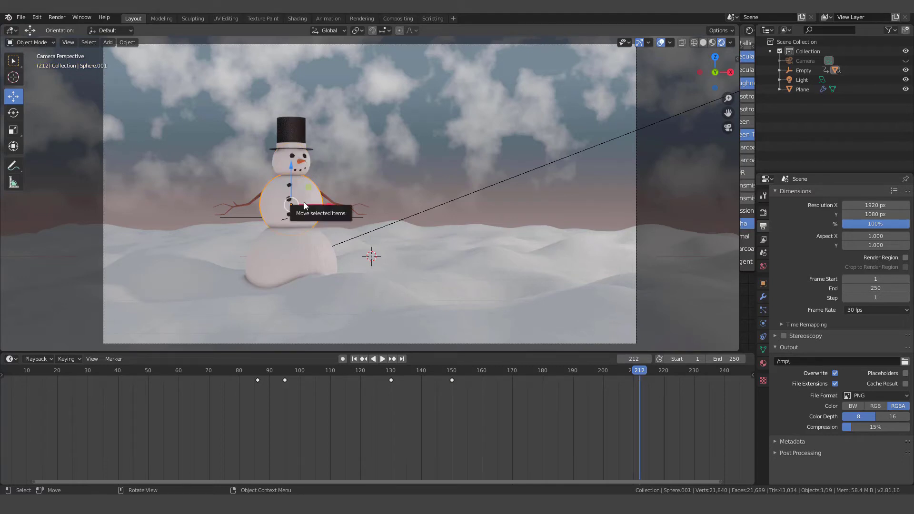
left_click(304, 250, "shift")
key("i")
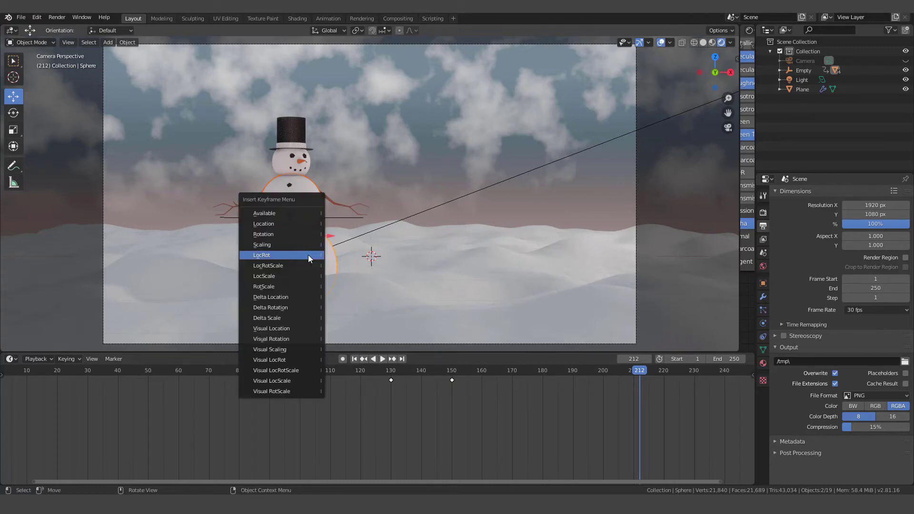
left_click(266, 255)
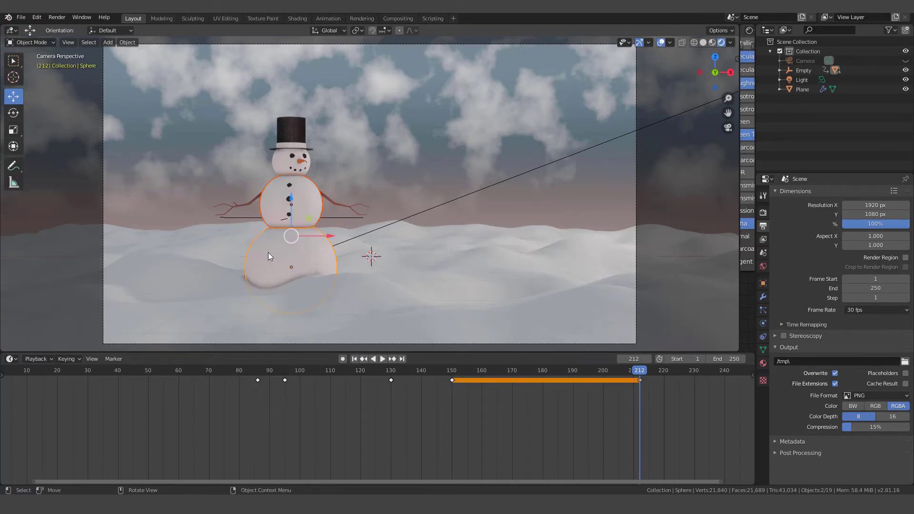
Step: At frame 218, rotate both body spheres about global Z toward the direction the head faces and insert a LocRot keyframe
left_click_drag(640, 374, 659, 374)
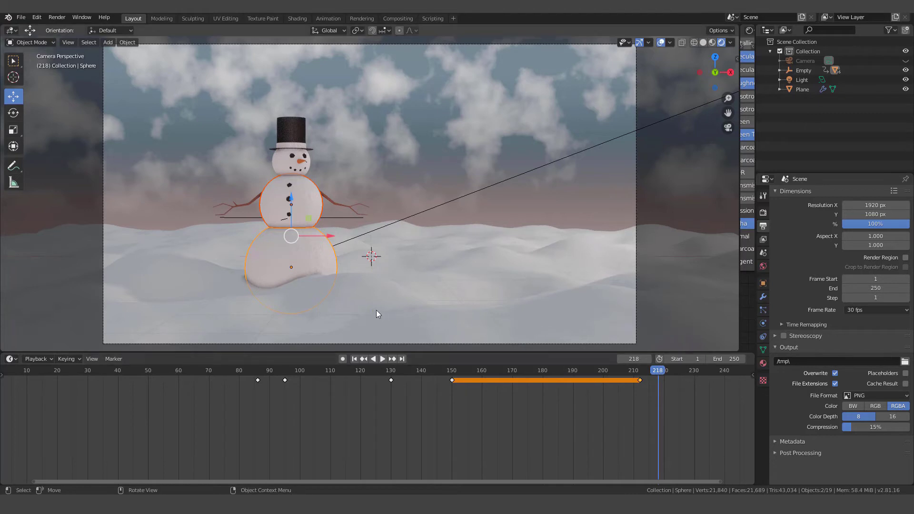
key("r")
key("z")
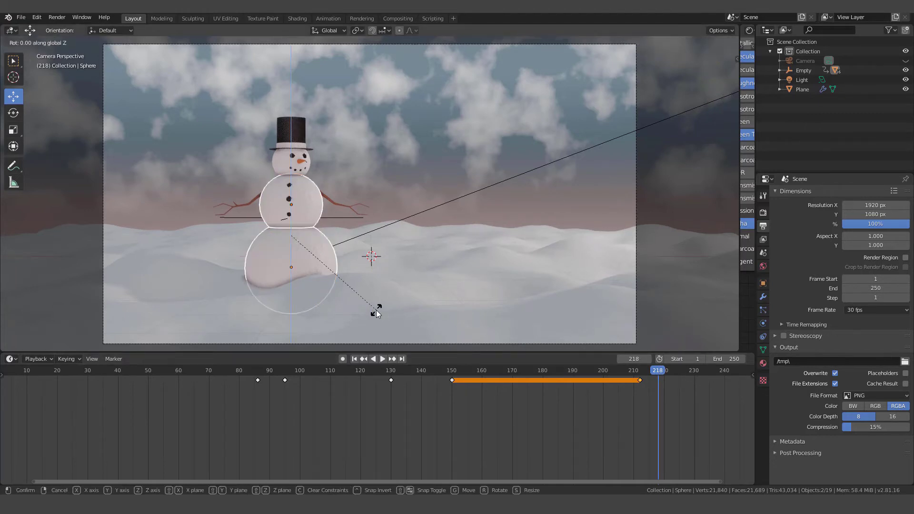
left_click(328, 324)
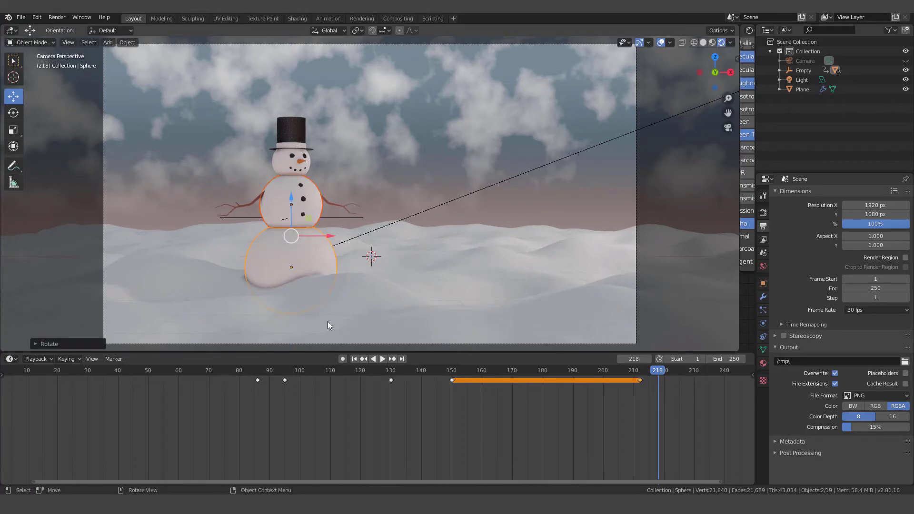
key("i")
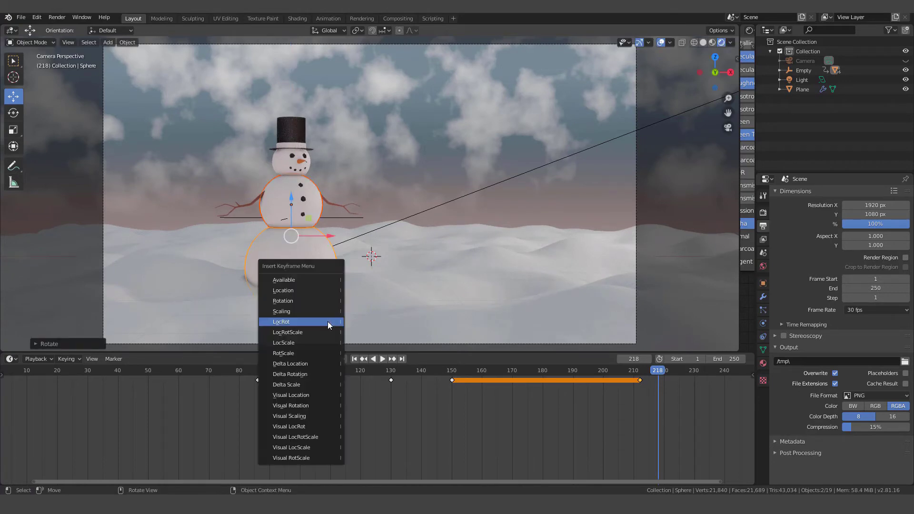
left_click(304, 322)
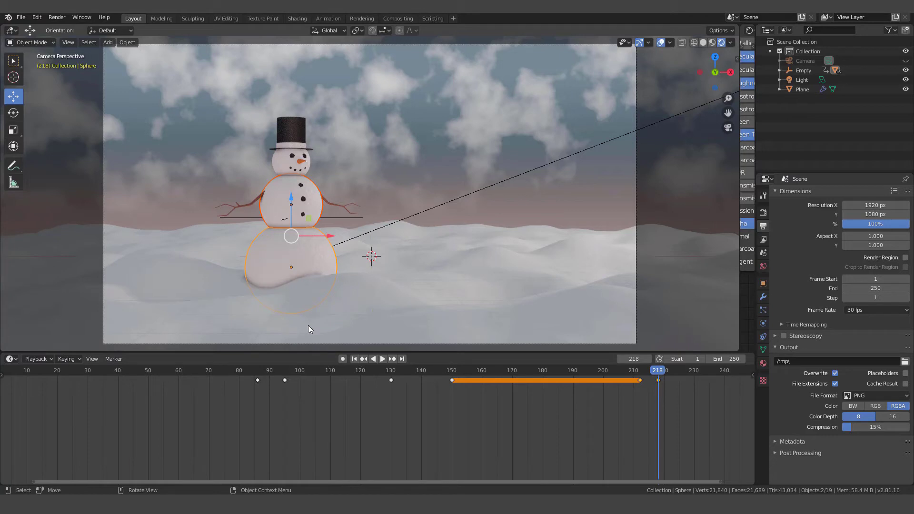
Step: Select the snowman's parent empty and insert a LocRot keyframe at frame 220
left_click(242, 218)
mouse_move(656, 369)
left_mouse_down()
mouse_move(600, 369)
mouse_move(663, 359)
left_mouse_up()
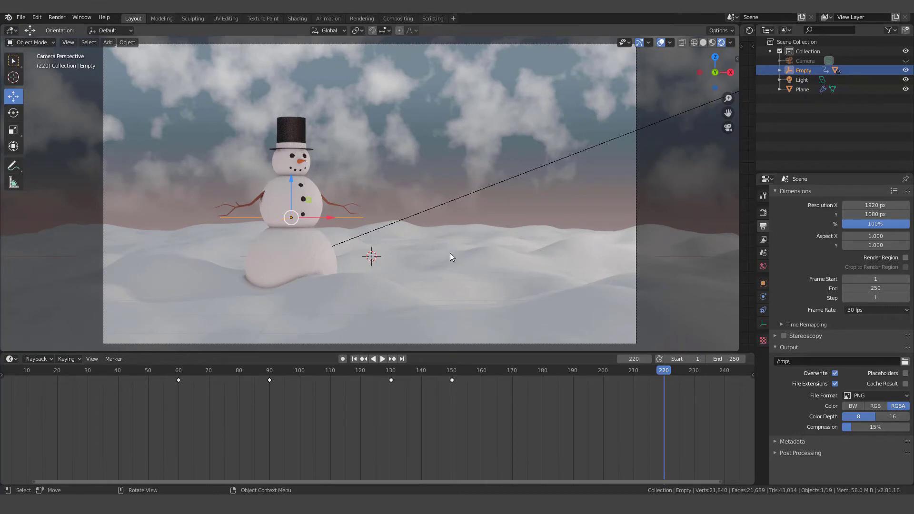
key("i")
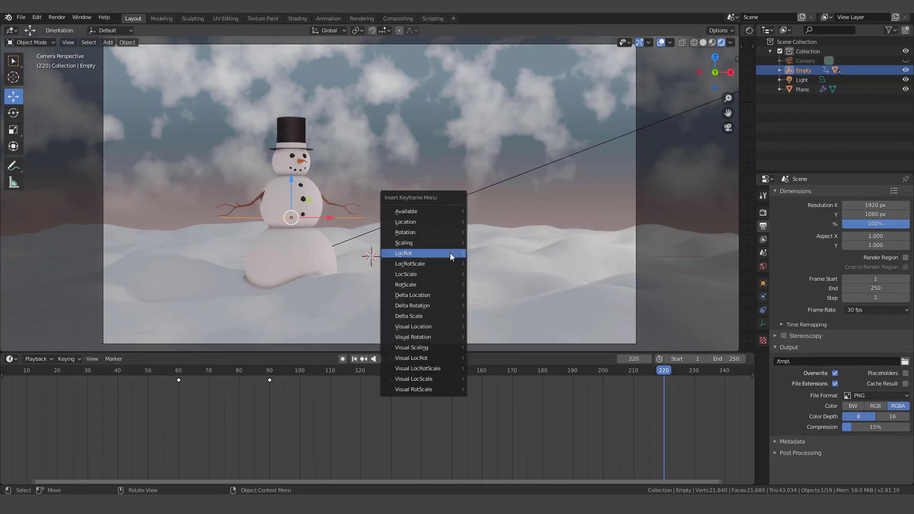
left_click(404, 253)
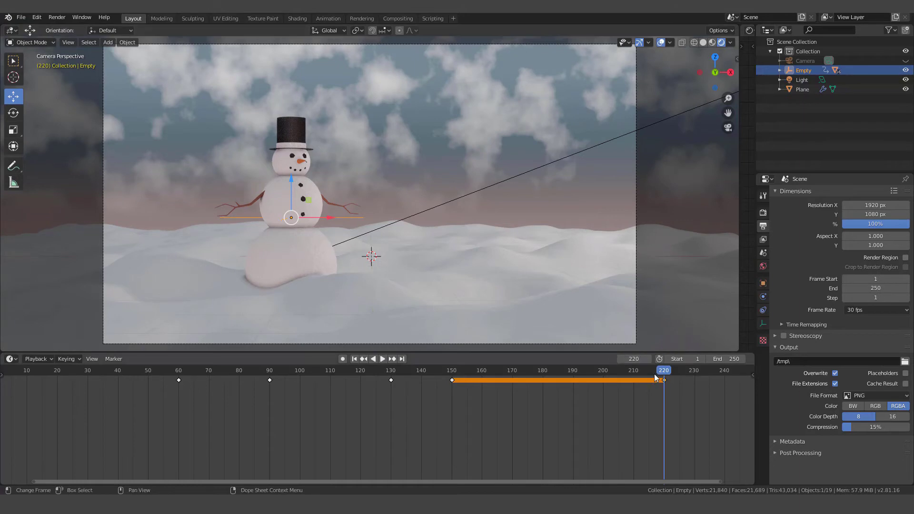
Step: At frame 250, move the snowman's empty in the positive global X direction until the snowman is outside the camera frame
mouse_move(666, 371)
left_mouse_down()
mouse_move(677, 371)
mouse_move(670, 373)
left_mouse_up()
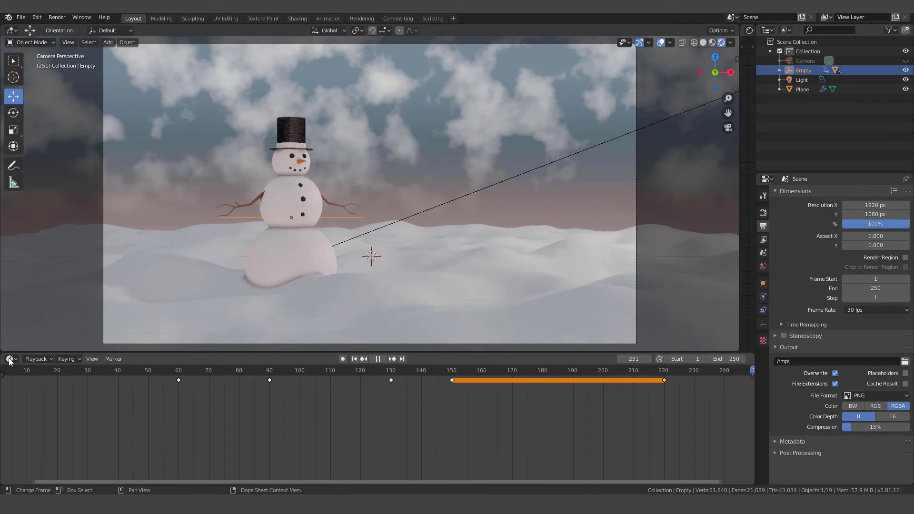
key("space")
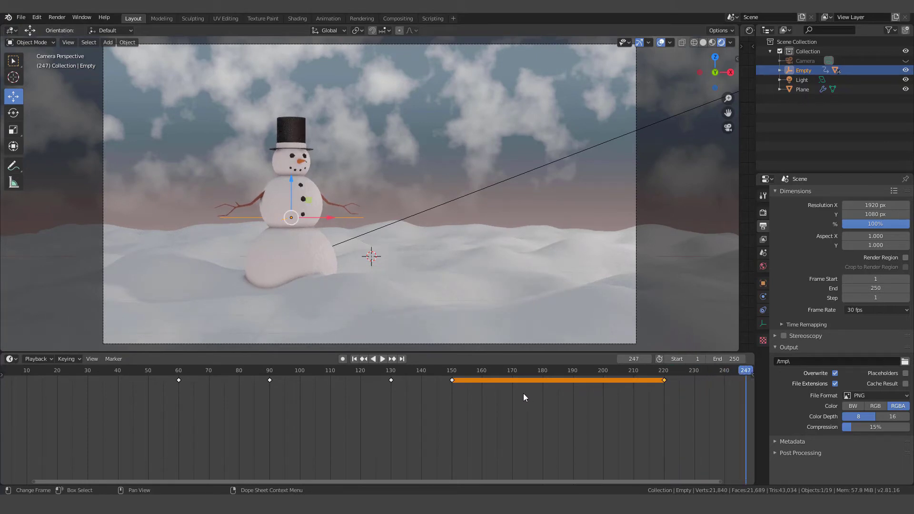
scroll(516, 415, "down", 2)
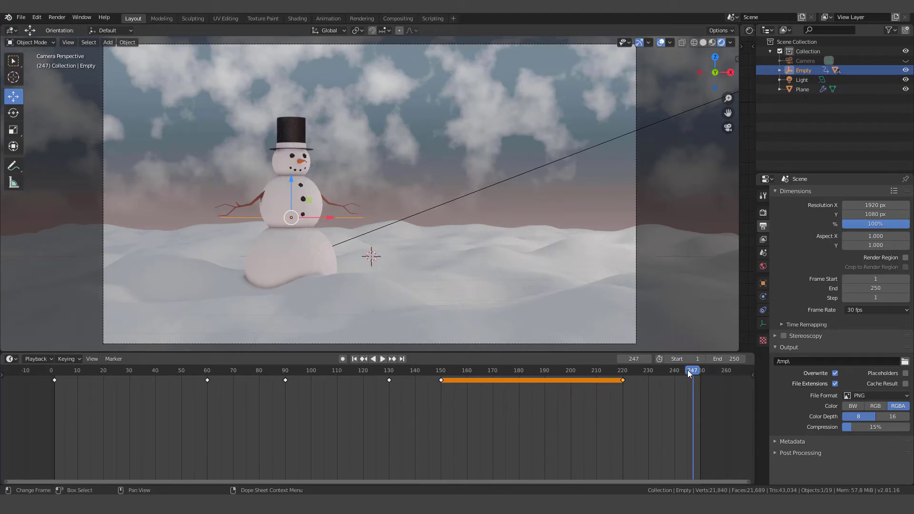
left_click_drag(692, 369, 700, 369)
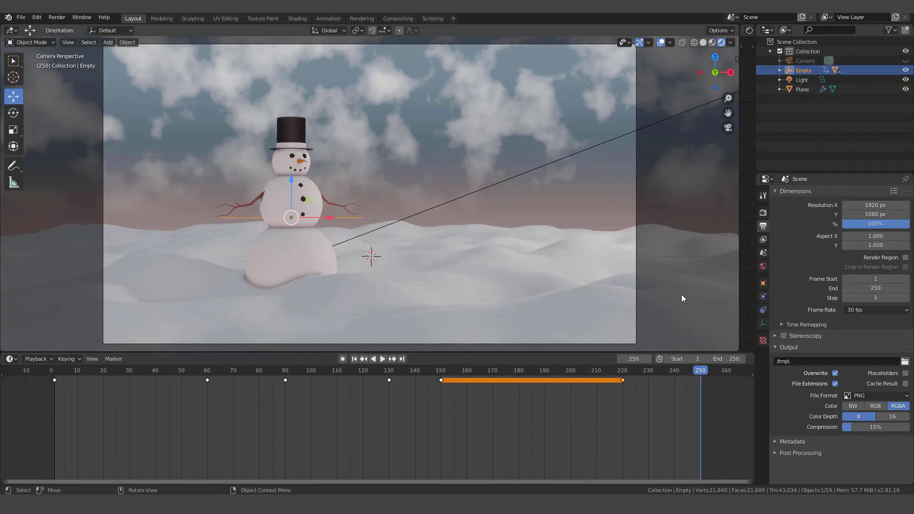
scroll(367, 232, "down", 3)
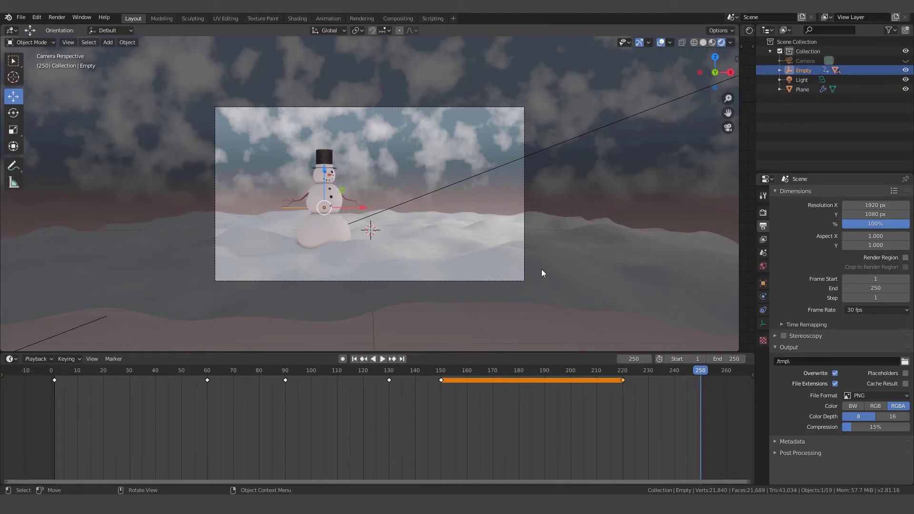
key("g")
key("x")
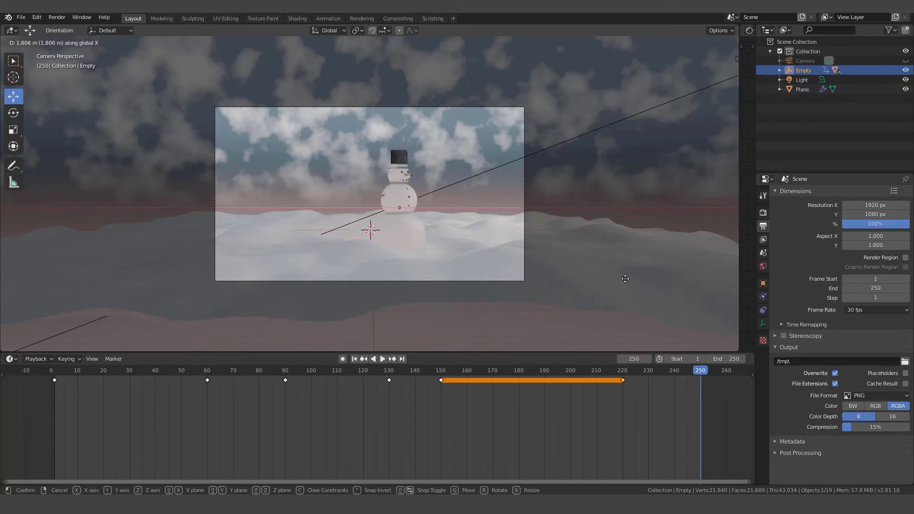
left_click(10, 286)
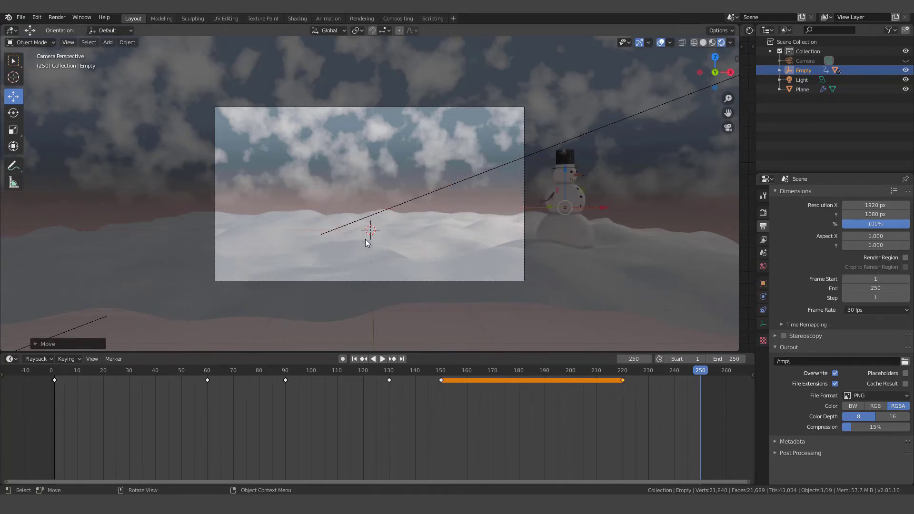
Step: Bring the empty closer to the camera along global Y and shift it back along X, keeping the snowman just outside the frame
key("g")
key("y")
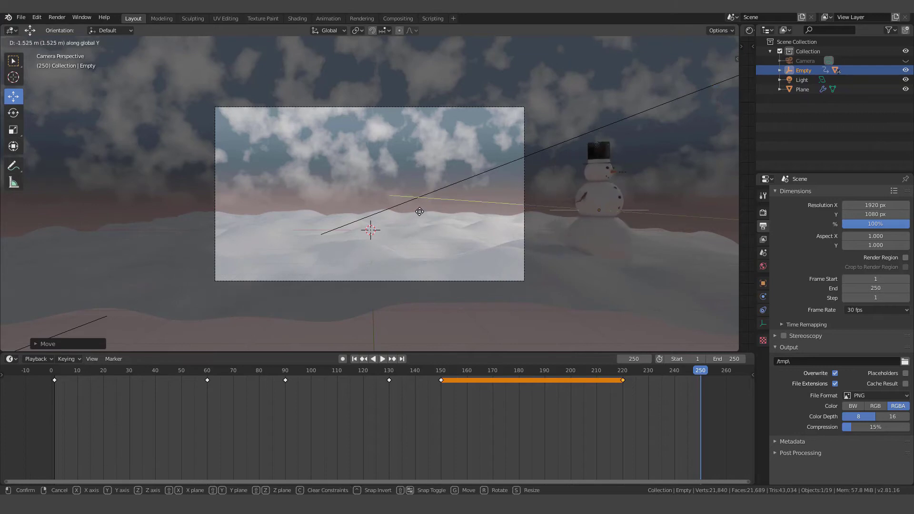
left_click(431, 203)
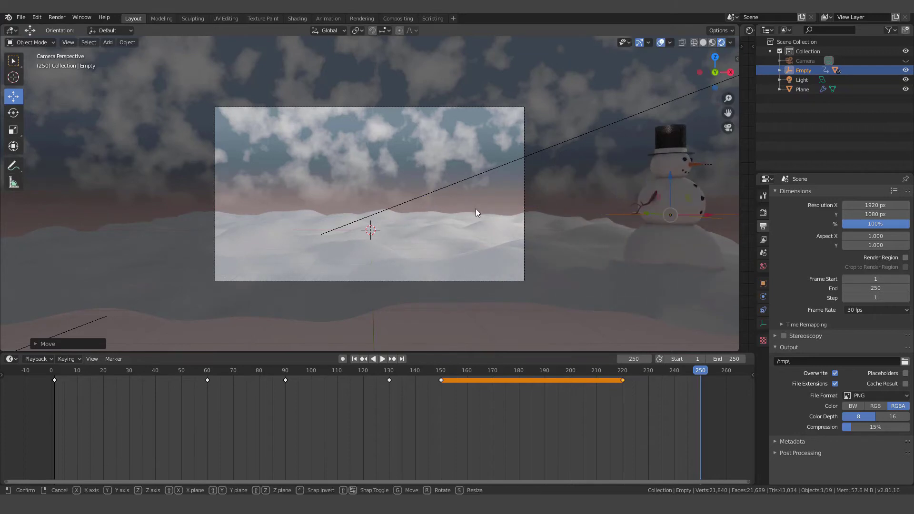
key("g")
key("x")
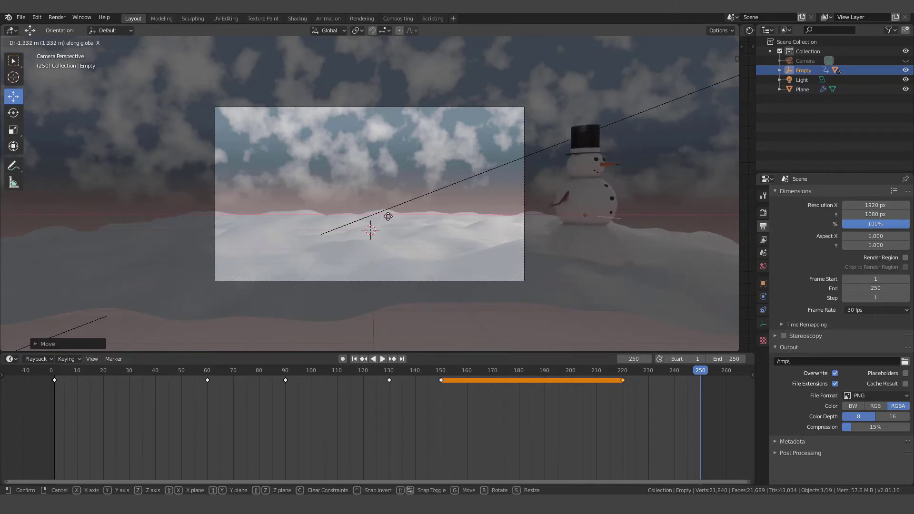
left_click(380, 216)
Step: Insert a LocRot keyframe on the empty at frame 250 for the snowman's off-camera position
scroll(490, 207, "up", 2)
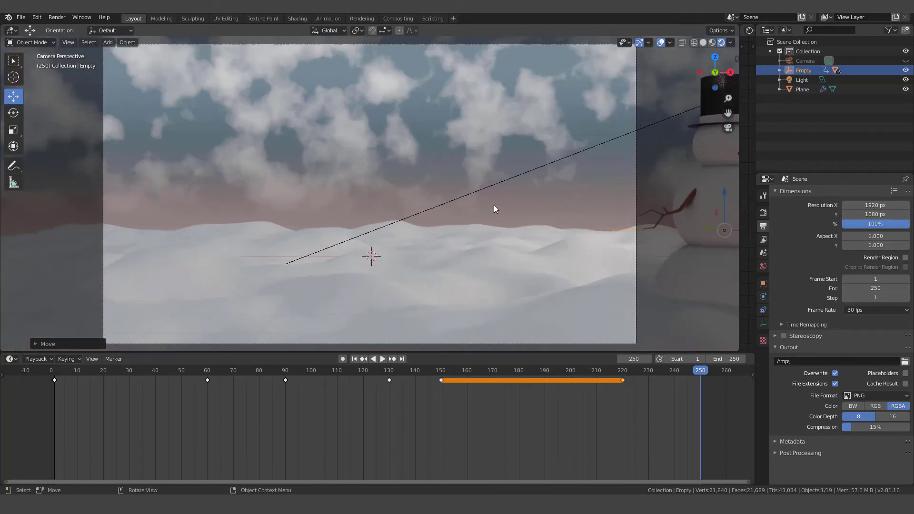
middle_click_drag(493, 204, 338, 201, "shift")
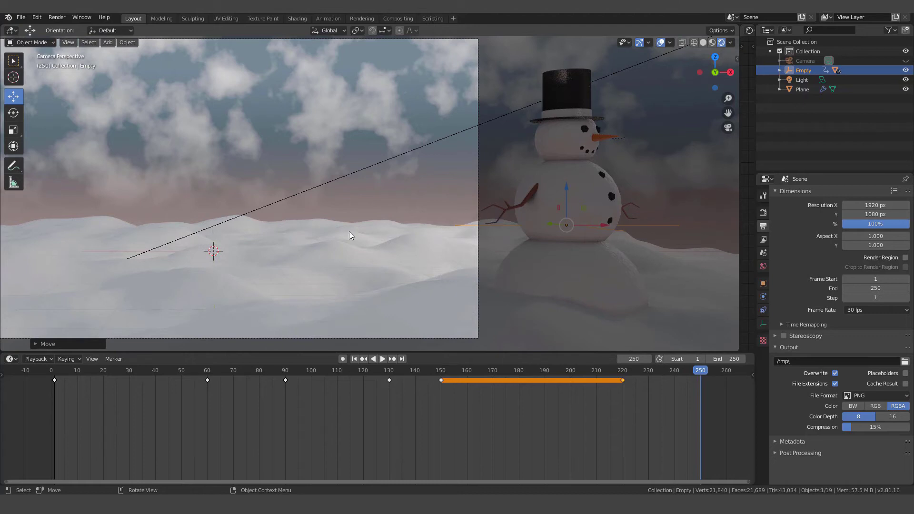
scroll(291, 228, "down", 2)
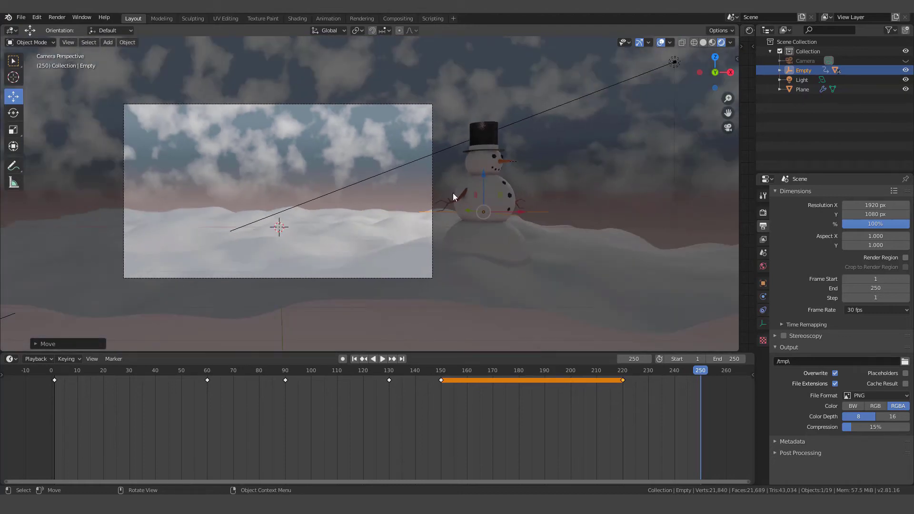
key("i")
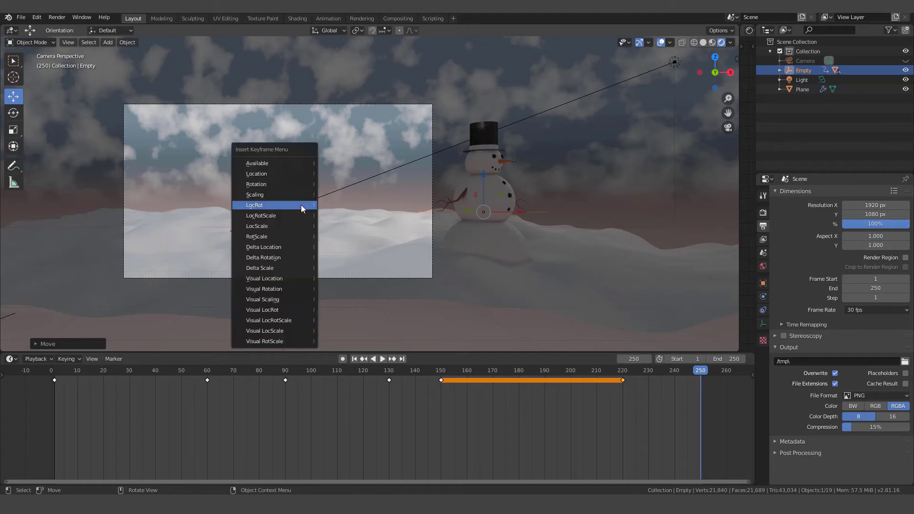
left_click(270, 205)
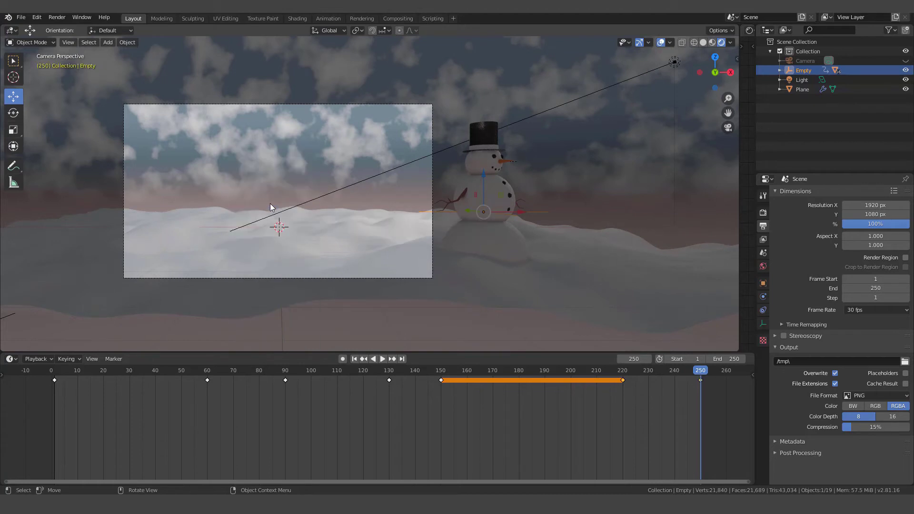
Step: Scrub back through the timeline and play the animation to check the snowman's exit from the frame
left_click_drag(700, 372, 332, 352)
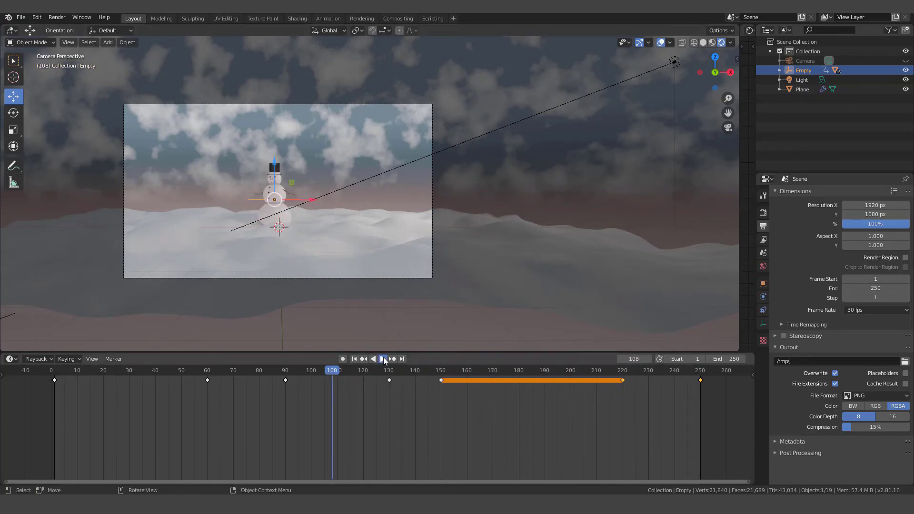
left_click(382, 358)
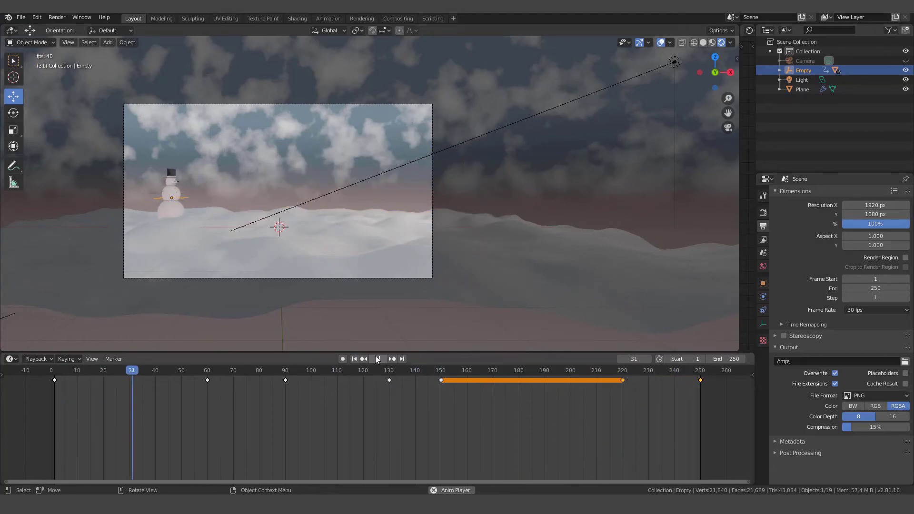
left_click(376, 358)
Step: Enlarge the 3D viewport by shrinking the timeline, recentre the camera frame and play the animation from frame 1
scroll(295, 278, "up", 3)
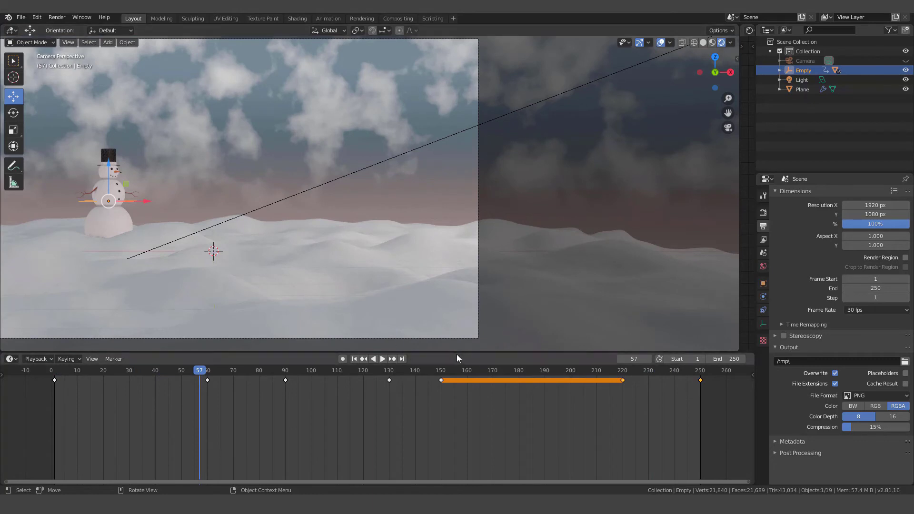
left_click_drag(457, 352, 450, 435)
middle_click_drag(396, 309, 516, 298, "shift")
scroll(517, 298, "up", 1)
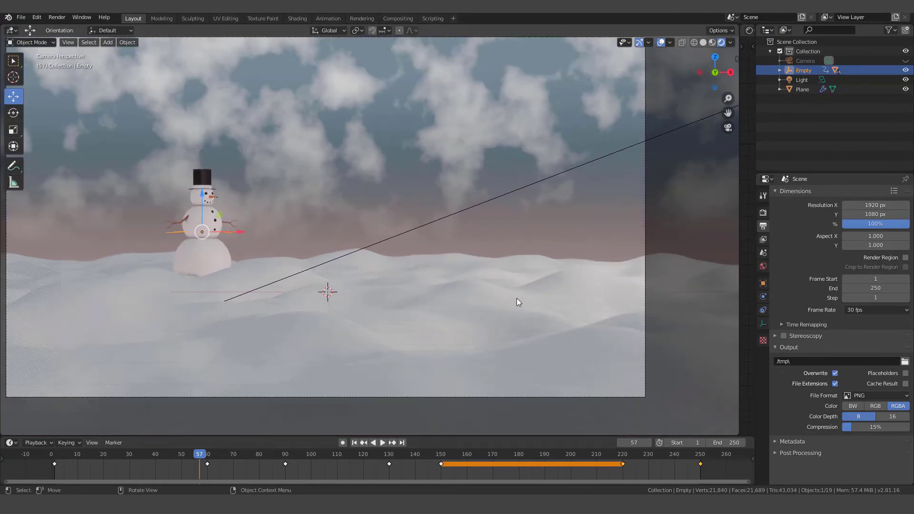
scroll(517, 299, "down", 1)
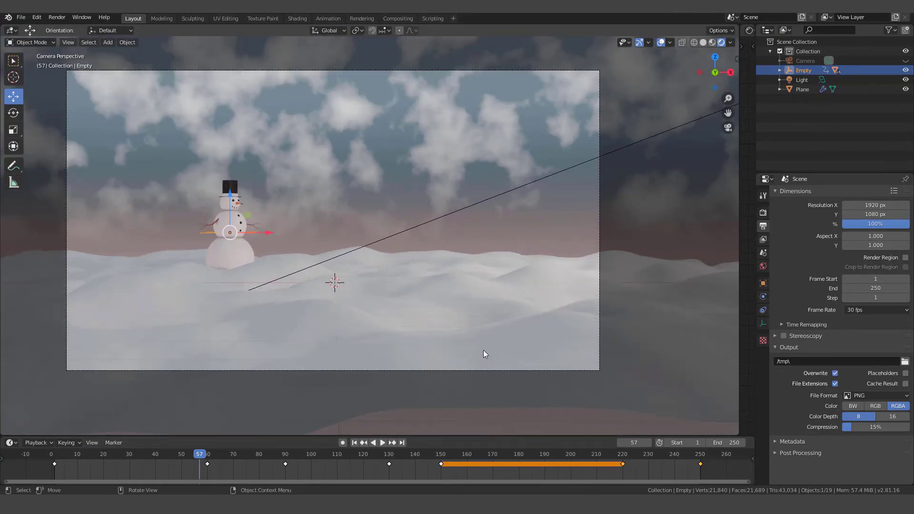
left_click(355, 443)
left_click(383, 441)
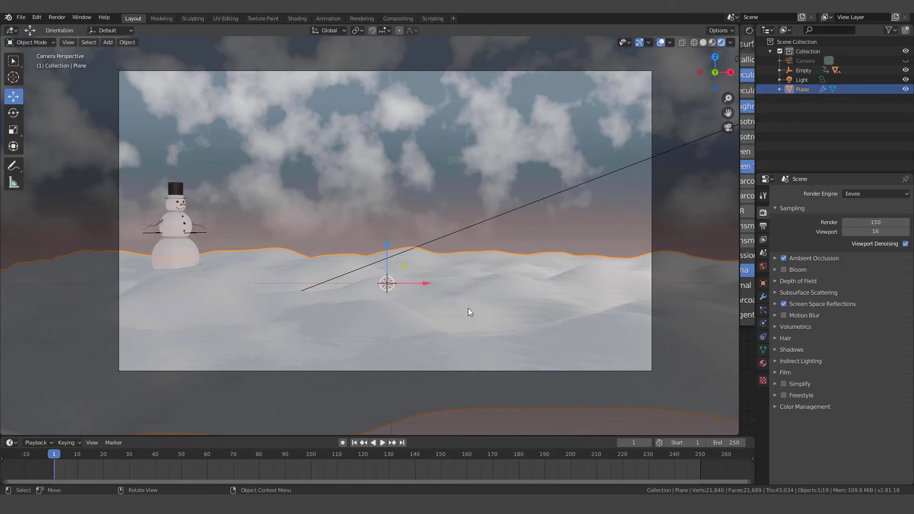
Step: Add a canvas to the snow plane's Dynamic Paint physics
scroll(468, 307, "up", 2)
scroll(467, 307, "down", 1)
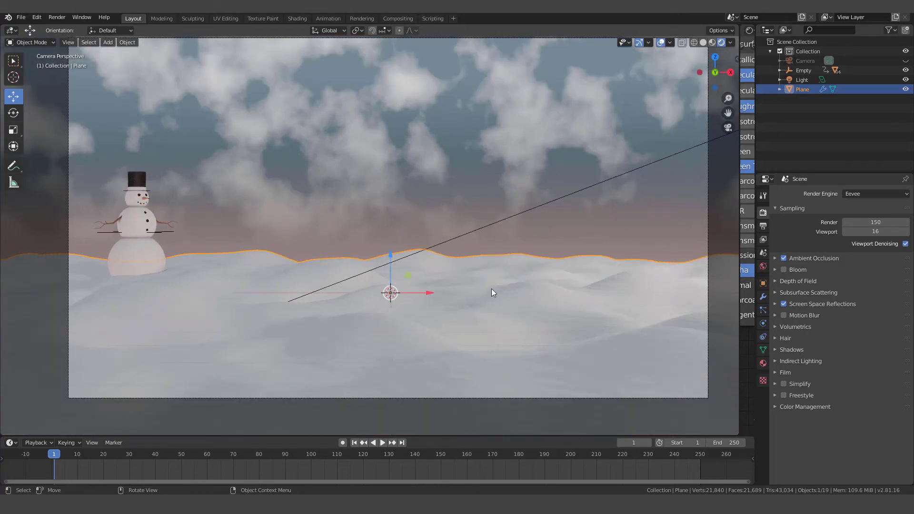
left_click(763, 297)
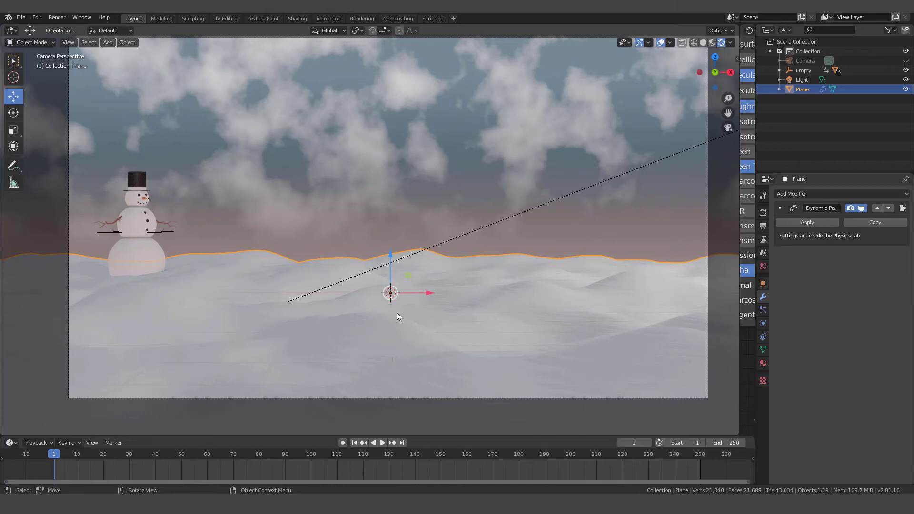
scroll(396, 313, "down", 1)
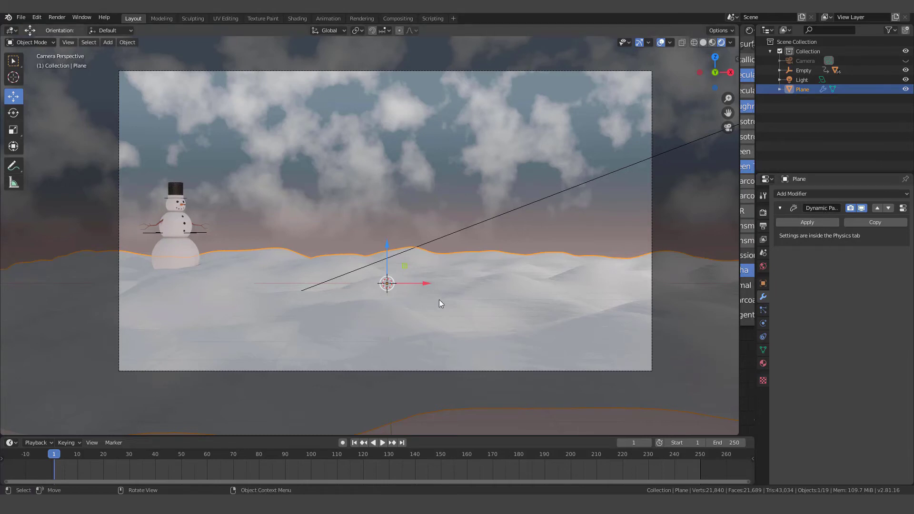
left_click(764, 323)
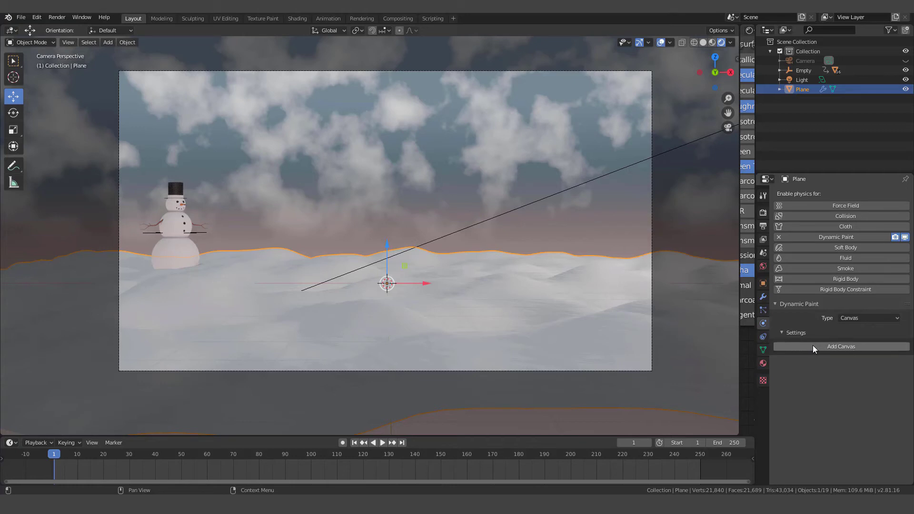
left_click(841, 346)
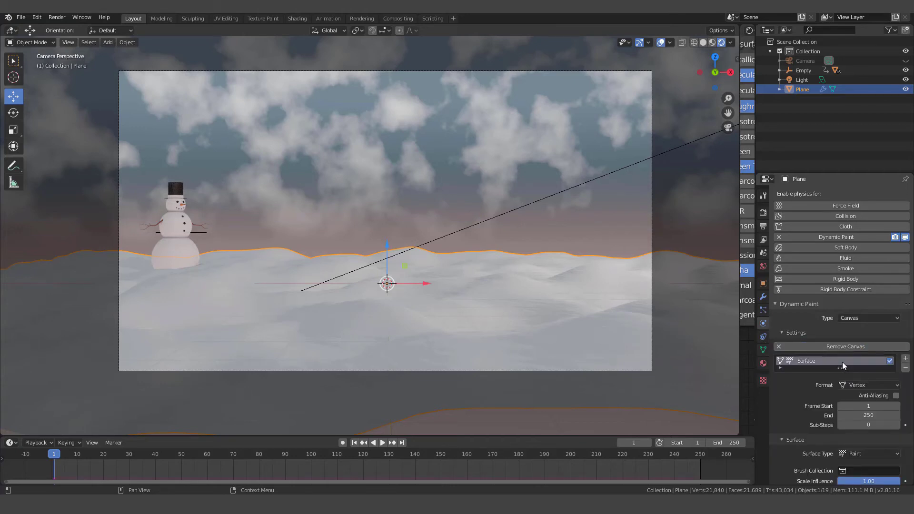
Step: Set the snow plane's Dynamic Paint canvas surface type to Displace
scroll(843, 365, "down", 2)
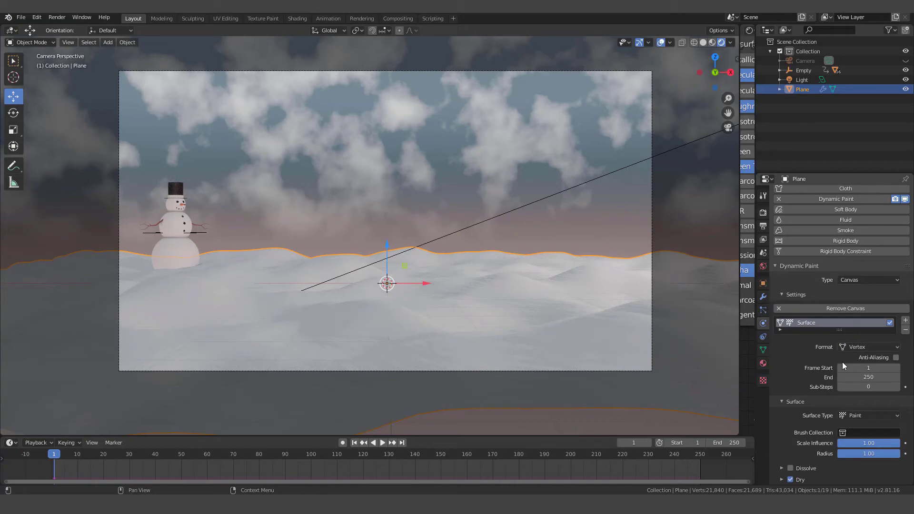
scroll(843, 365, "down", 2)
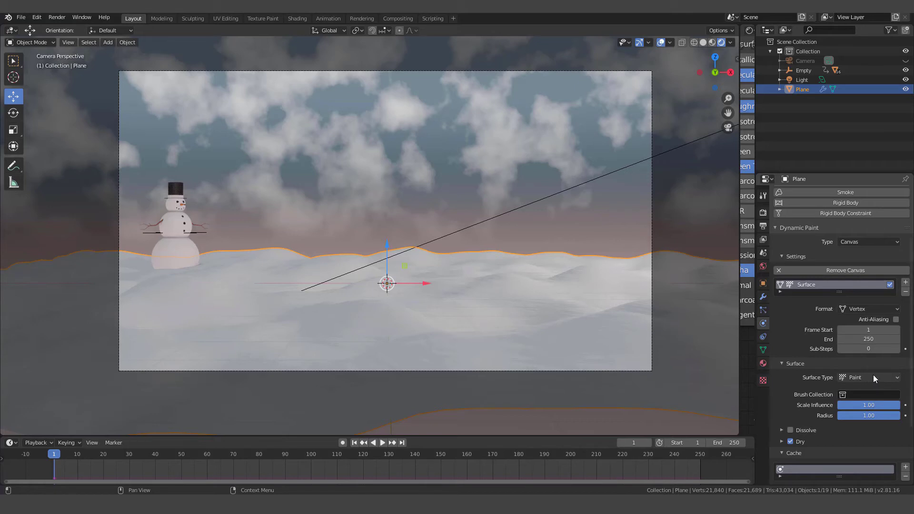
left_click(896, 379)
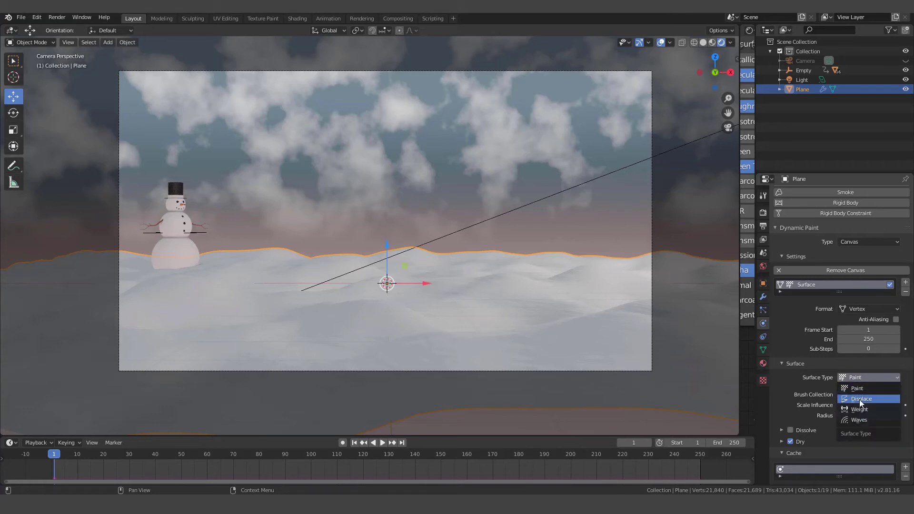
left_click(860, 399)
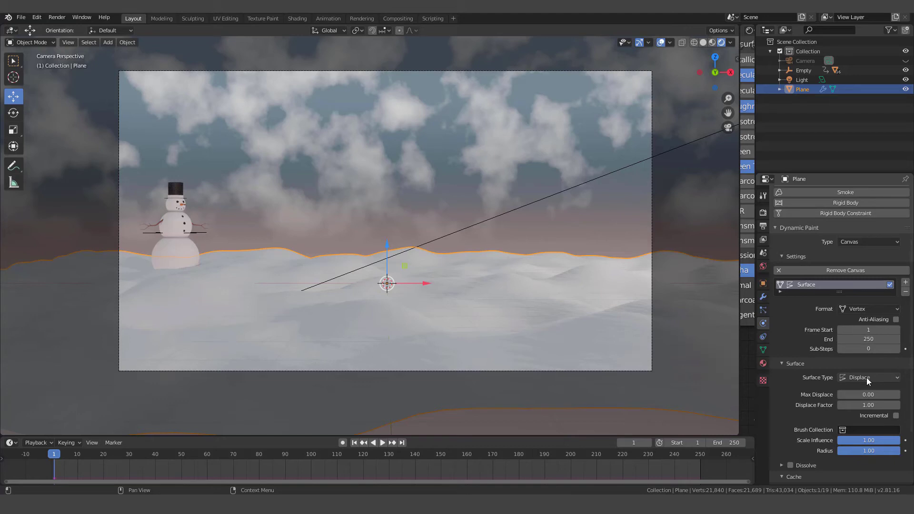
scroll(525, 314, "up", 2)
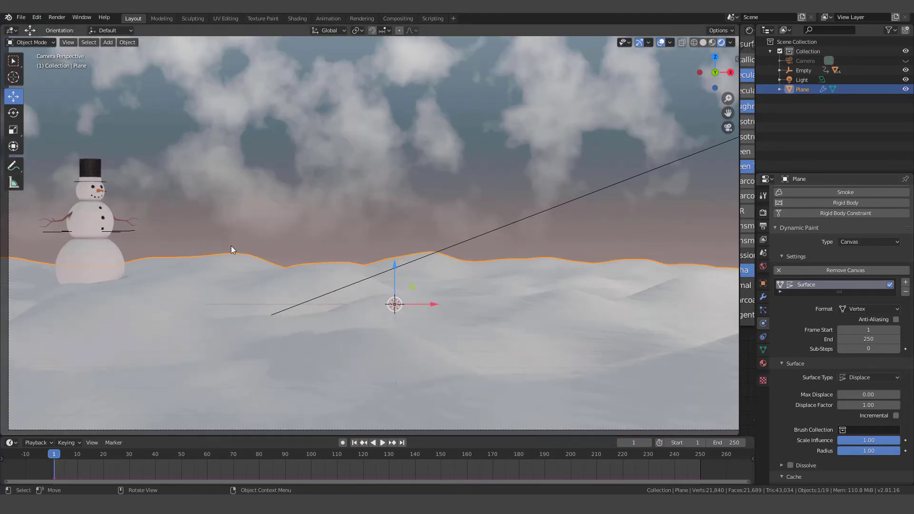
scroll(238, 245, "down", 1)
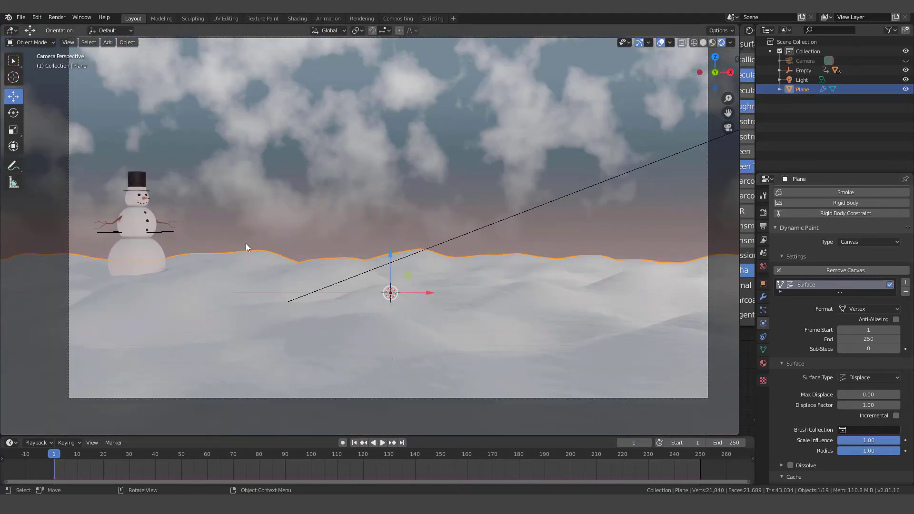
Step: Add a Dynamic Paint brush to the snowman's bottom sphere
left_click(140, 253)
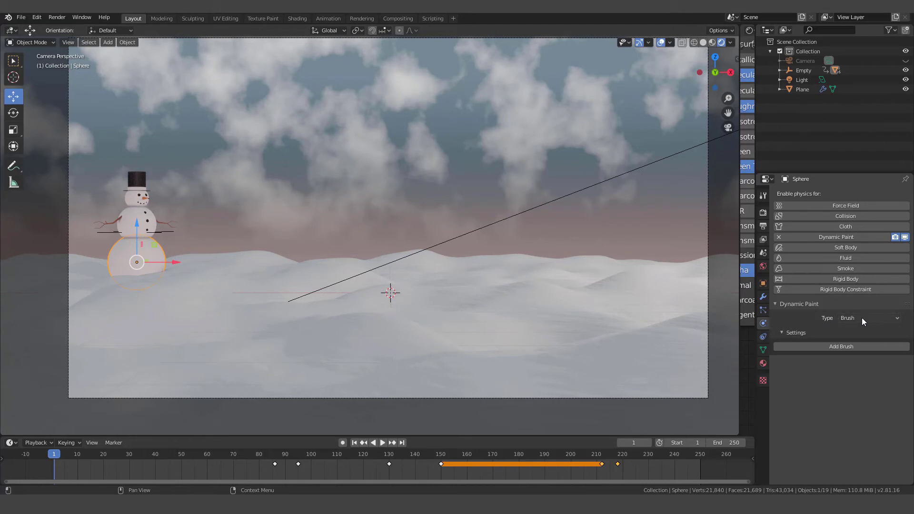
left_click(884, 316)
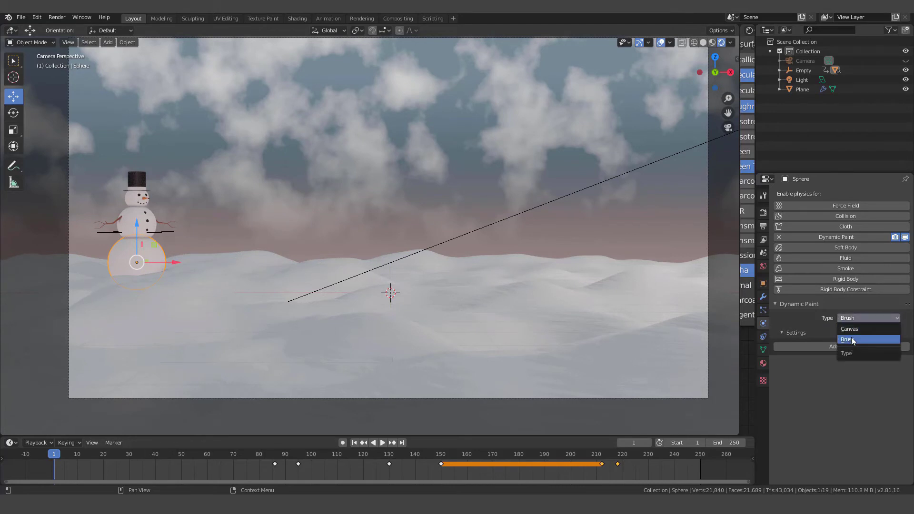
left_click(852, 337)
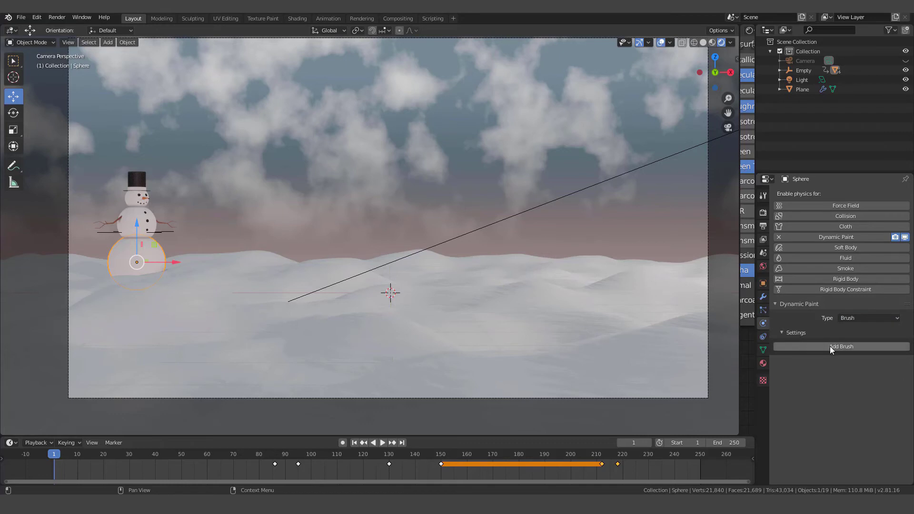
left_click(844, 346)
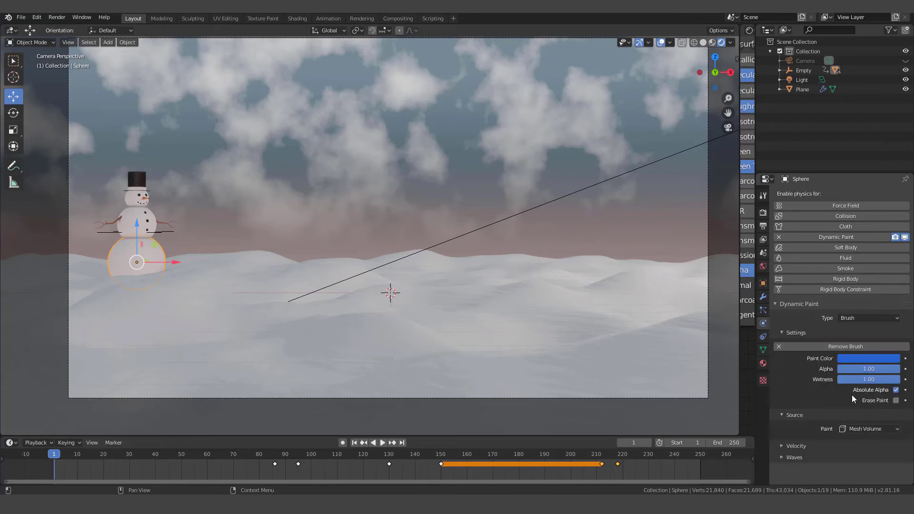
Step: Play the animation briefly to check how the snow reacts to the brush, and return to frame 1
left_click(381, 443)
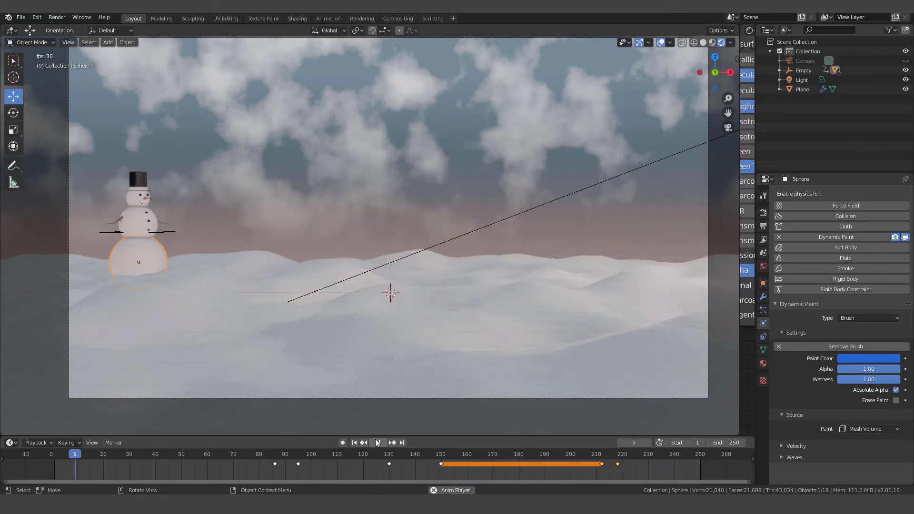
left_click(378, 443)
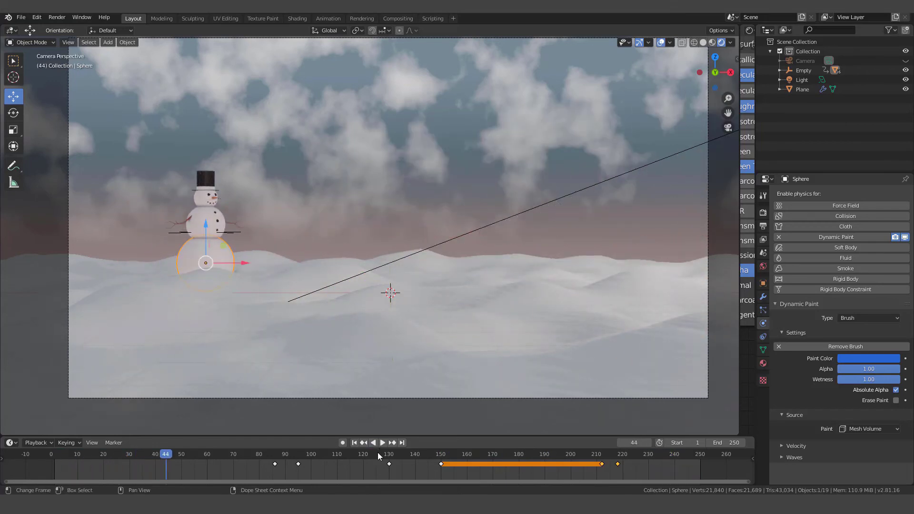
left_click(354, 443)
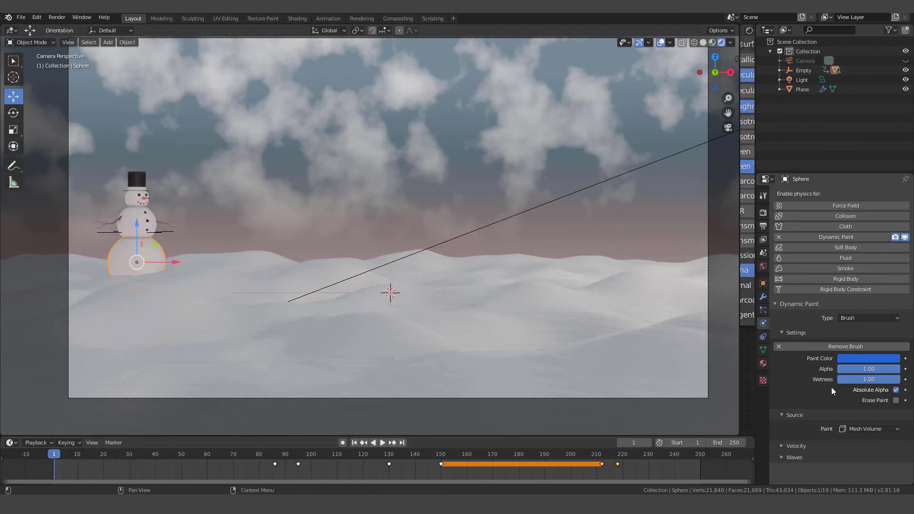
Step: Bake all dynamics from the snow plane's Dynamic Paint cache
left_click(462, 316)
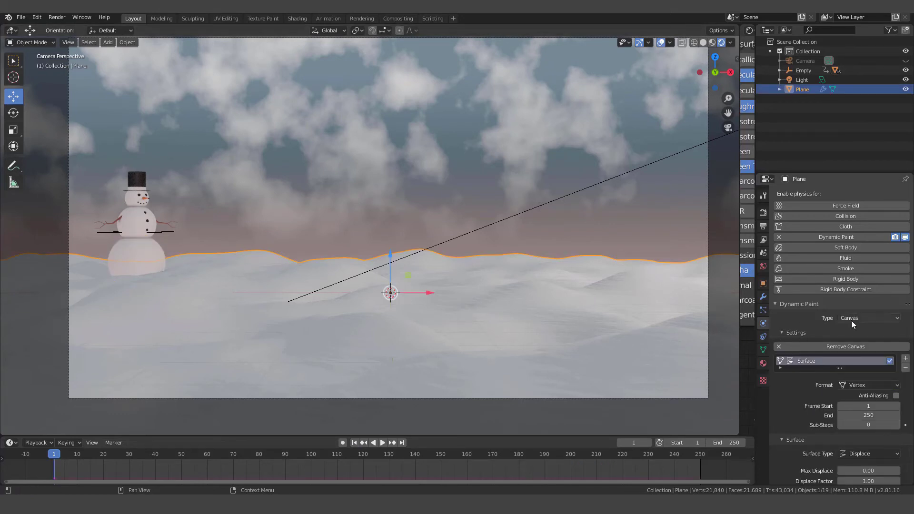
scroll(835, 354, "down", 5)
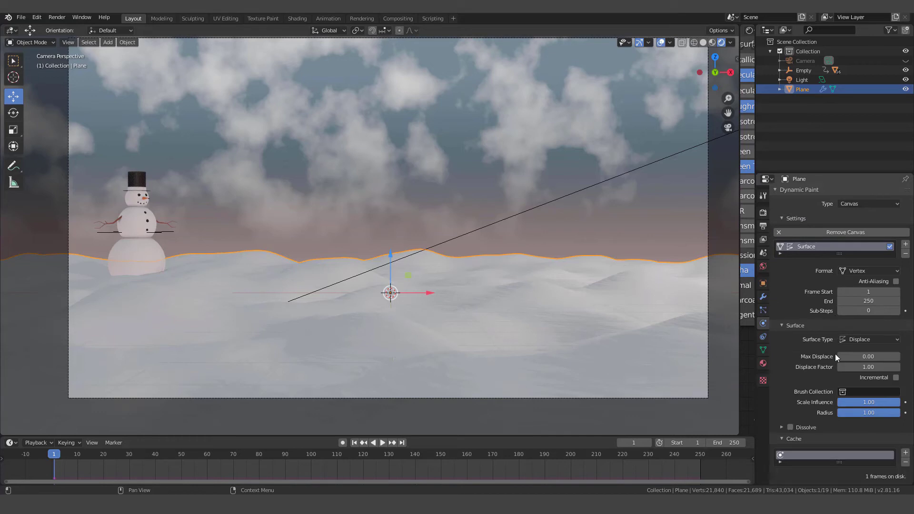
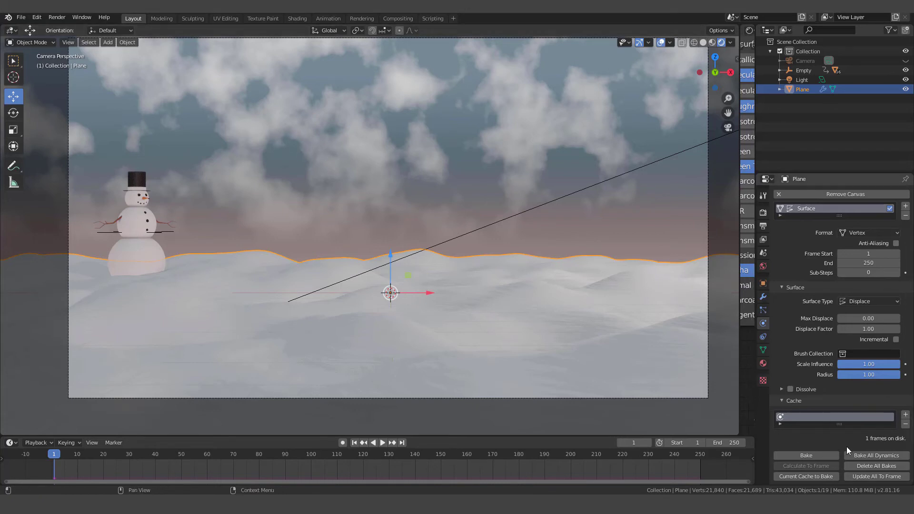
left_click(878, 455)
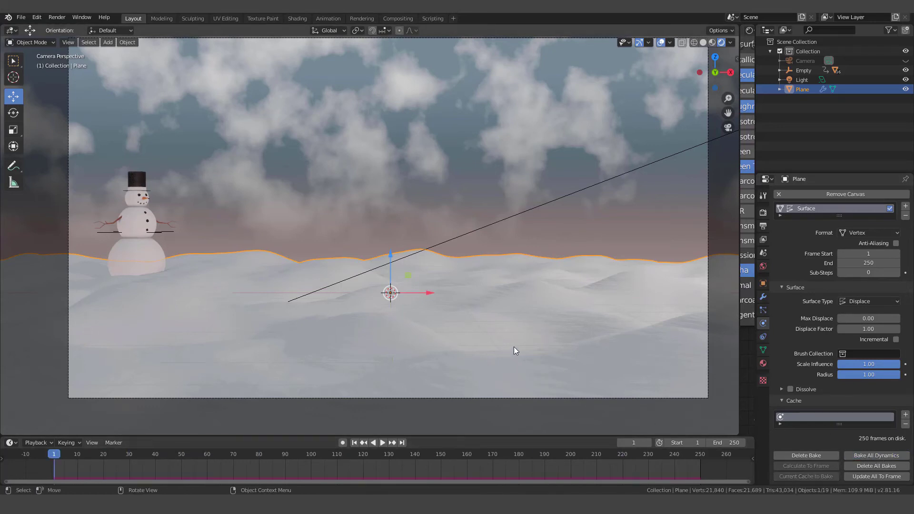
Step: Play the baked animation and scrub to frame 145 to inspect the snowman's trail in the snow
scroll(132, 467, "down", 3)
scroll(426, 454, "down", 1)
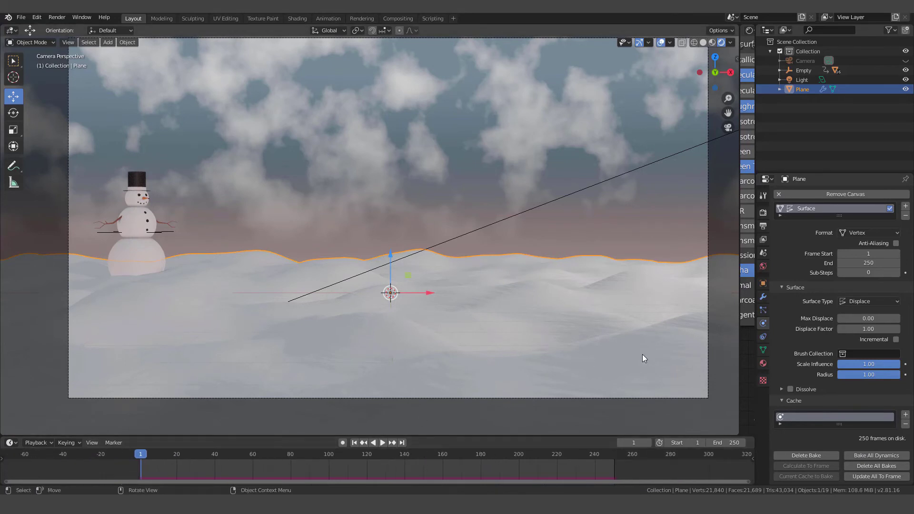
left_click(382, 443)
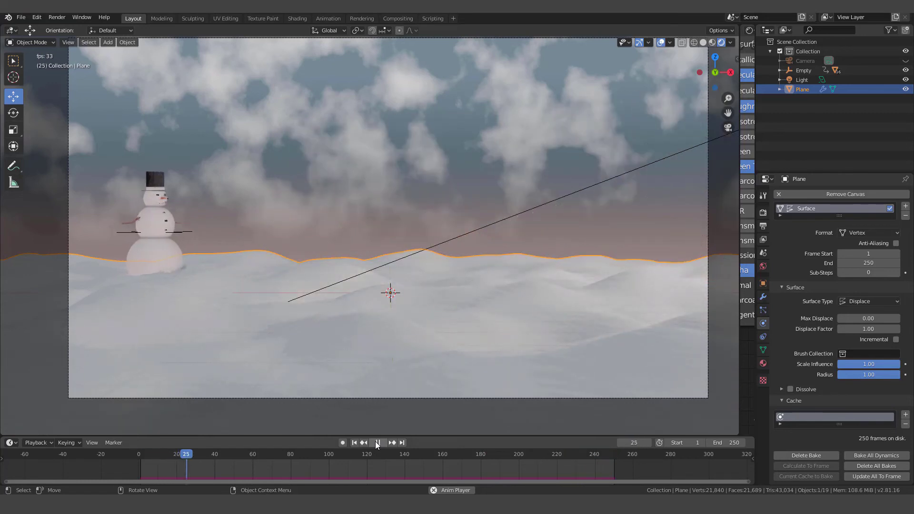
left_click(377, 442)
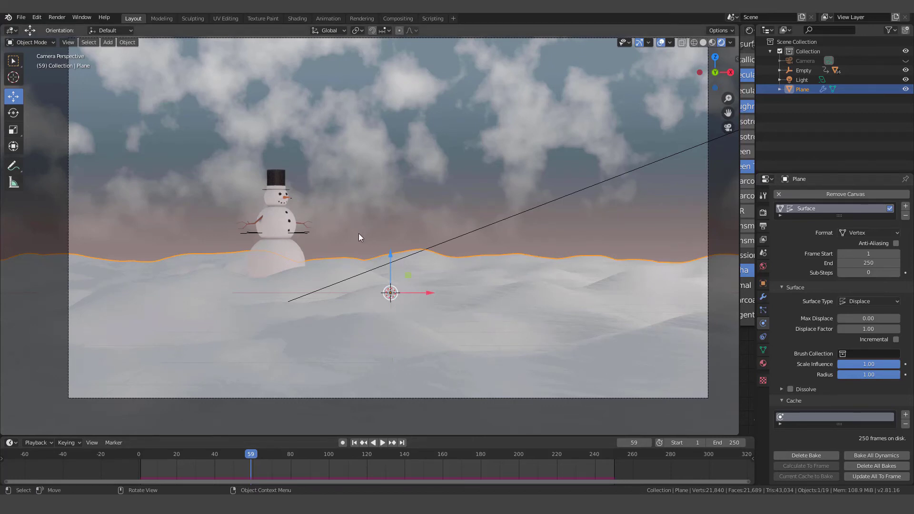
left_click_drag(252, 455, 415, 441)
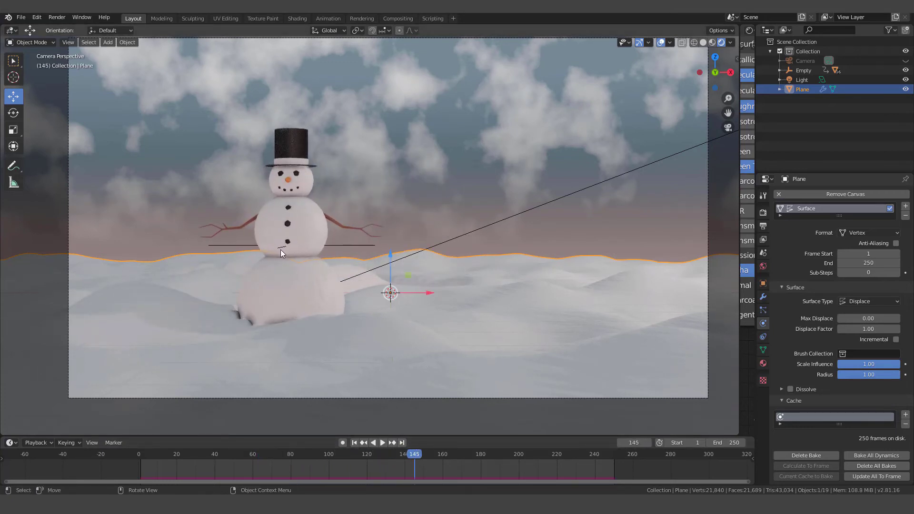
Step: Review the scene's ambient occlusion render settings
left_click(763, 214)
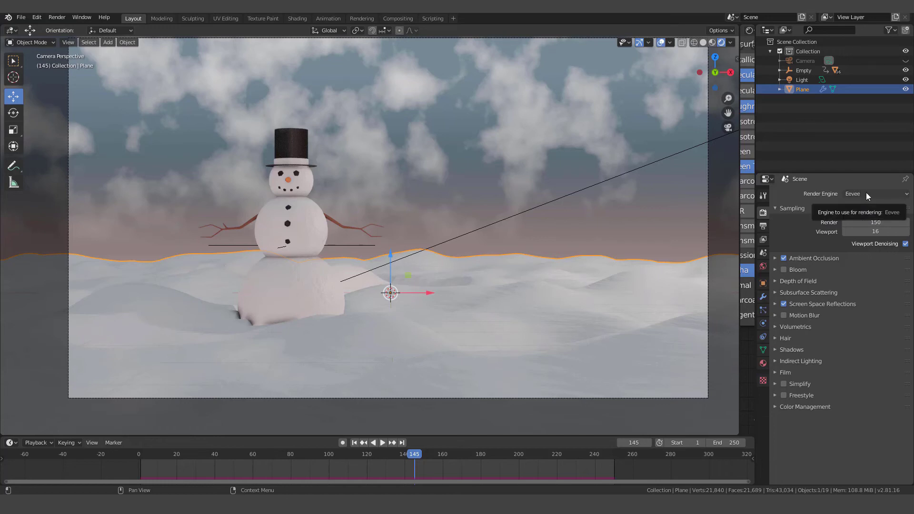
left_click(775, 257)
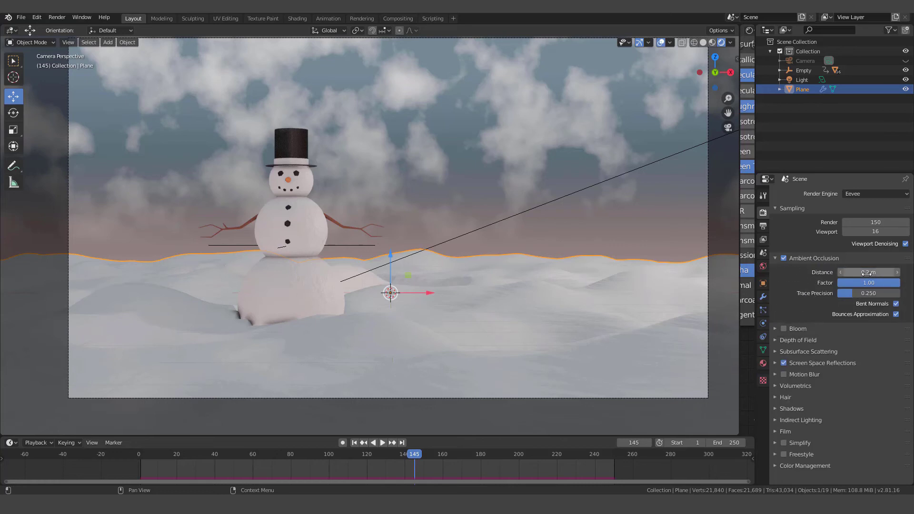
left_click(776, 258)
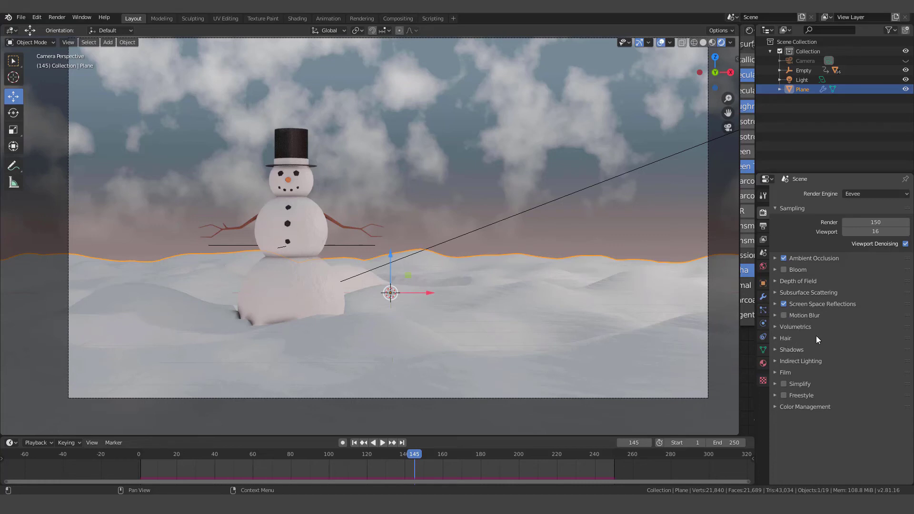
Step: Try a 512px shadow cube size and restore it to 2048px
left_click(777, 350)
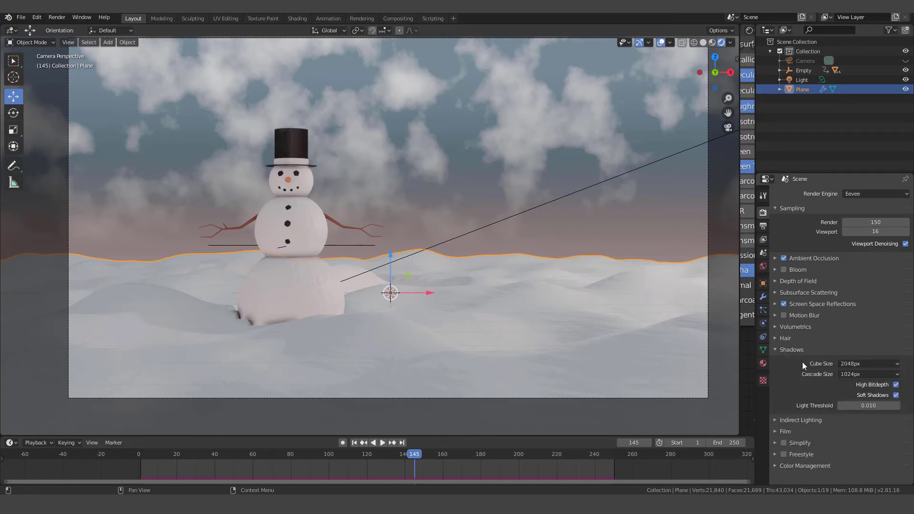
left_click(863, 363)
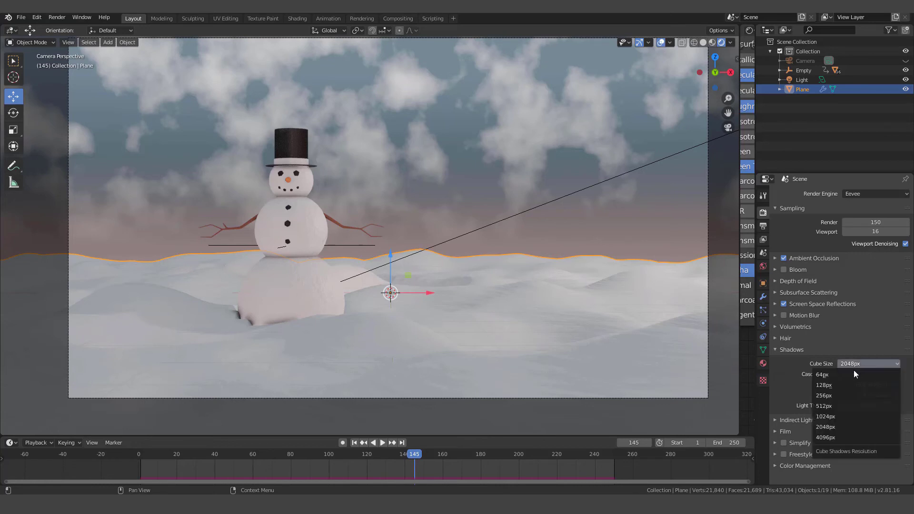
left_click(826, 405)
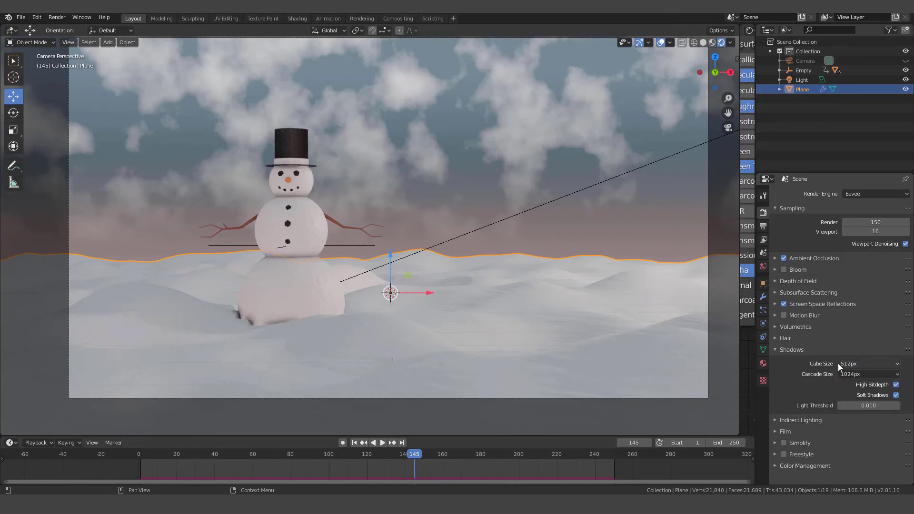
left_click(855, 362)
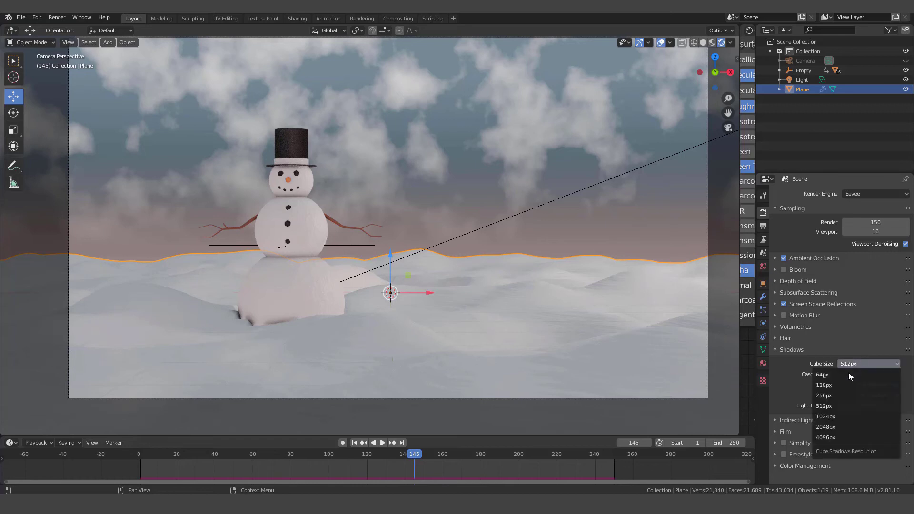
left_click(834, 428)
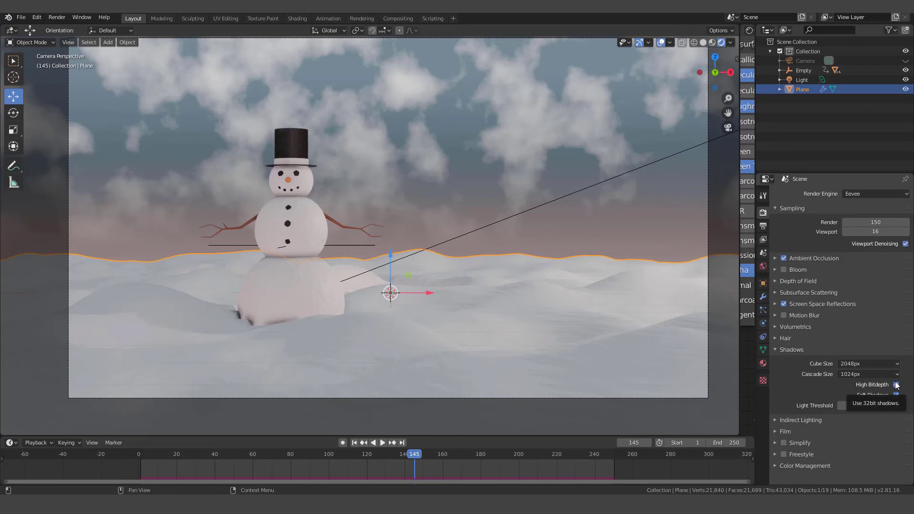
left_click(778, 349)
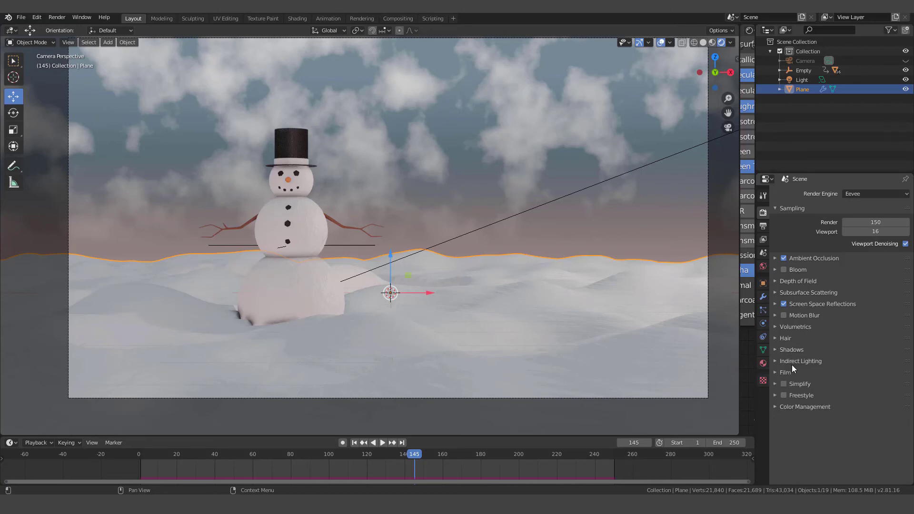
Step: Set the scene's color management look to Medium High Contrast
left_click(776, 406)
scroll(833, 409, "down", 1)
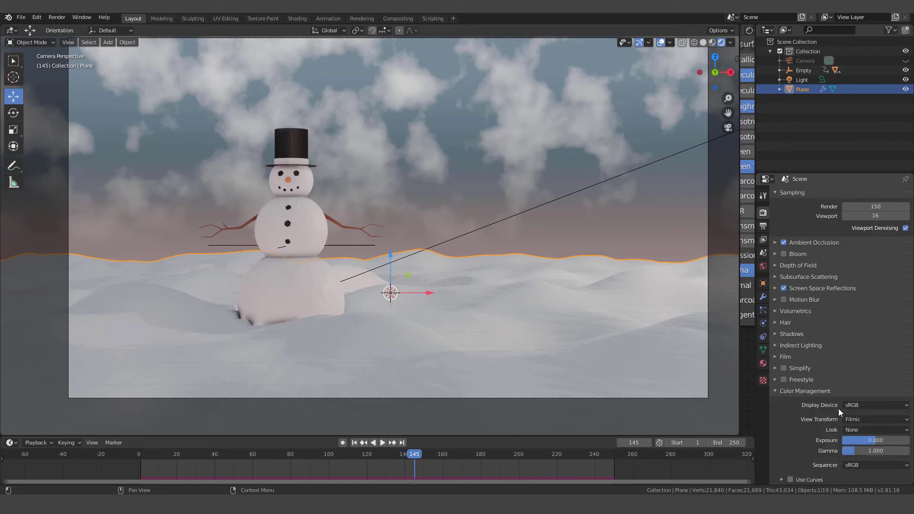
left_click(872, 429)
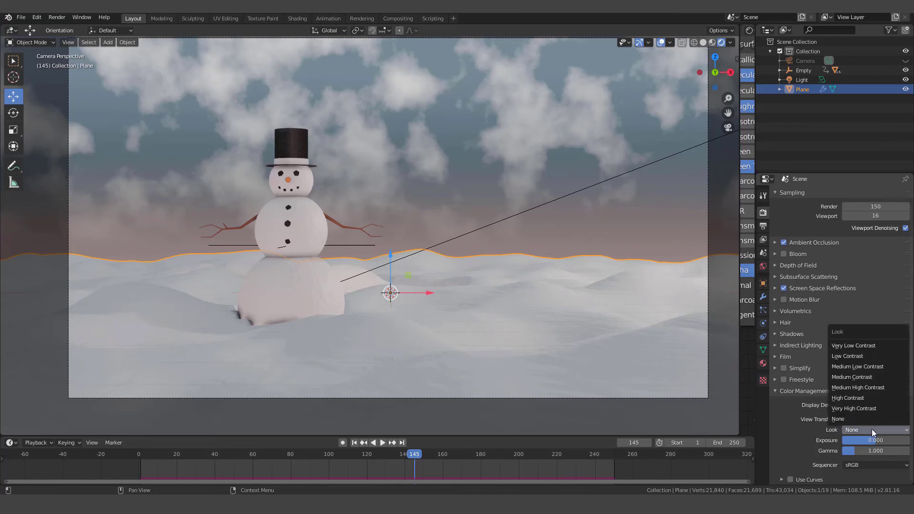
left_click(869, 387)
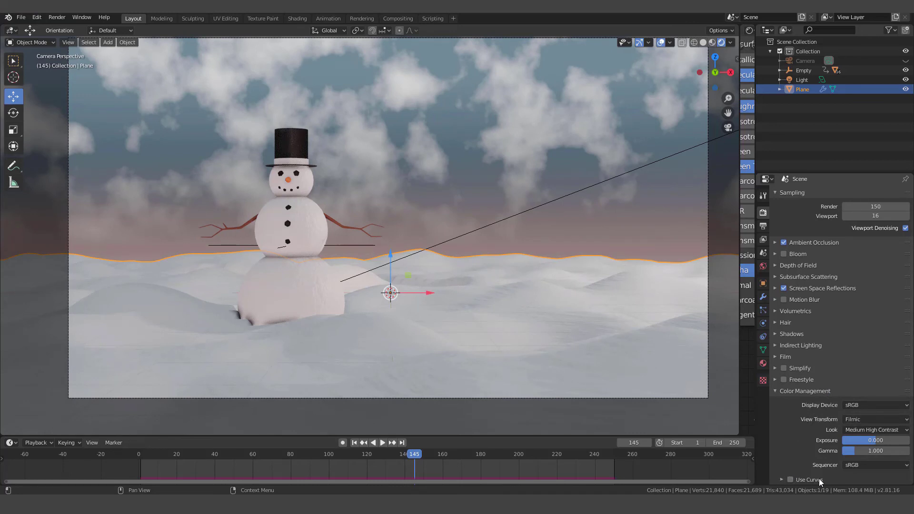
Step: Enable color management curves and shape the combined curve into an S, with points at about (0.72, 0.82) and (0.28, 0.21)
left_click(790, 480)
left_click(781, 479)
scroll(822, 433, "down", 8)
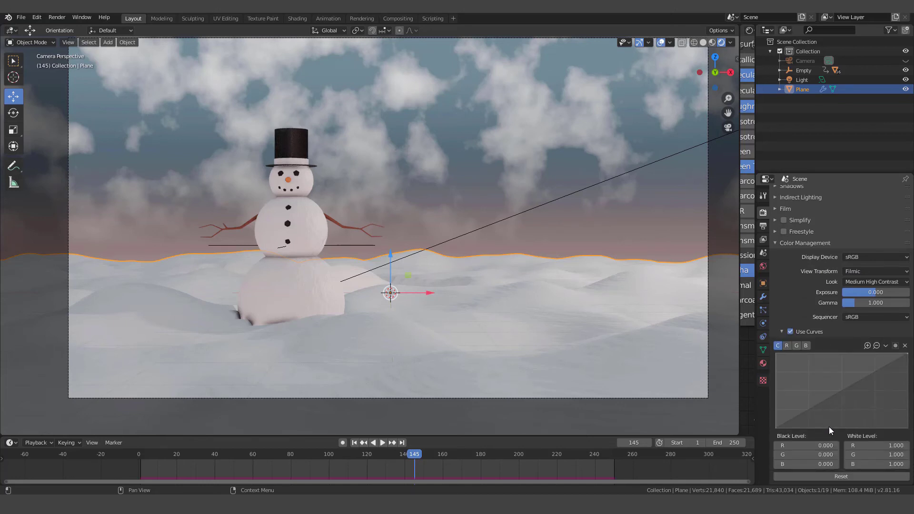
left_click(875, 372)
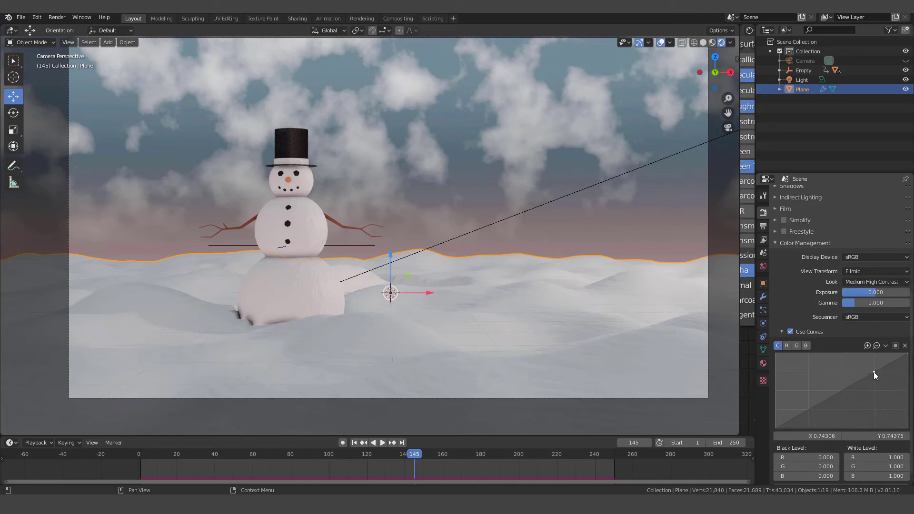
left_click_drag(873, 372, 871, 367)
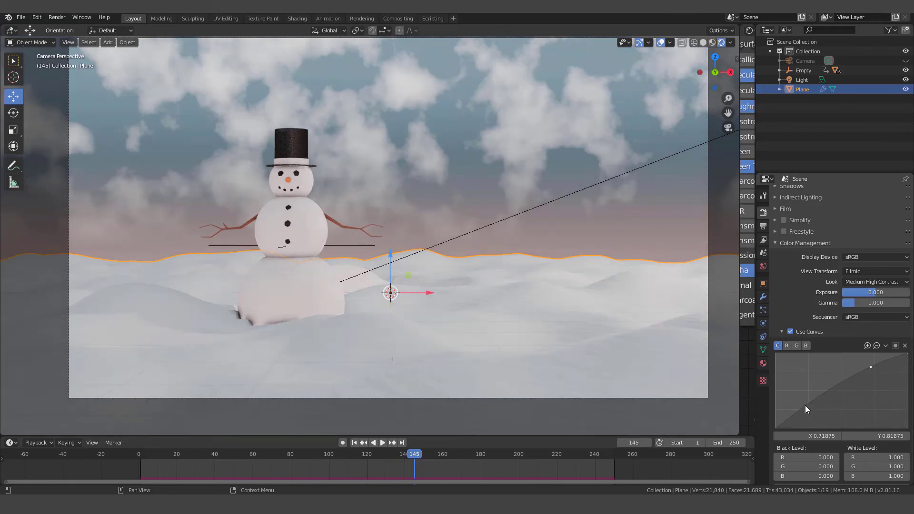
left_click(805, 406)
left_click_drag(807, 405, 812, 412)
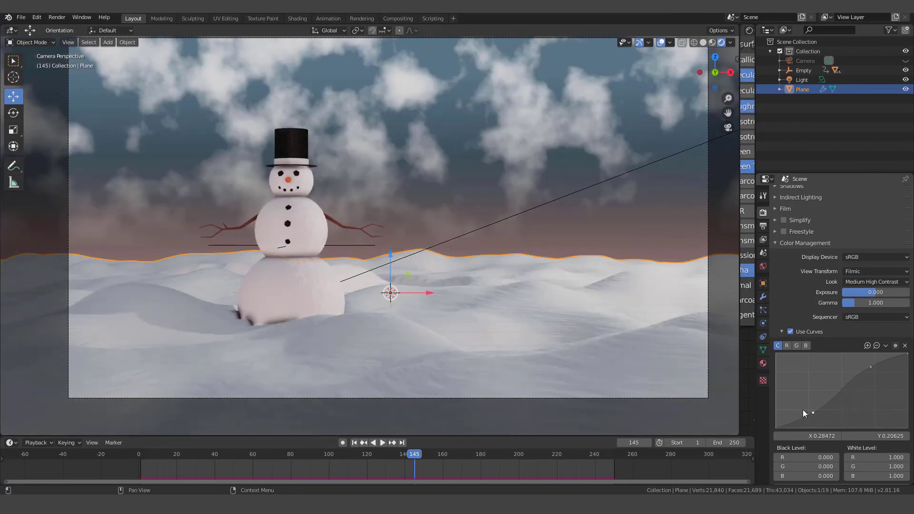
Step: Set the ambient occlusion distance to 0.05 m
scroll(341, 292, "down", 1)
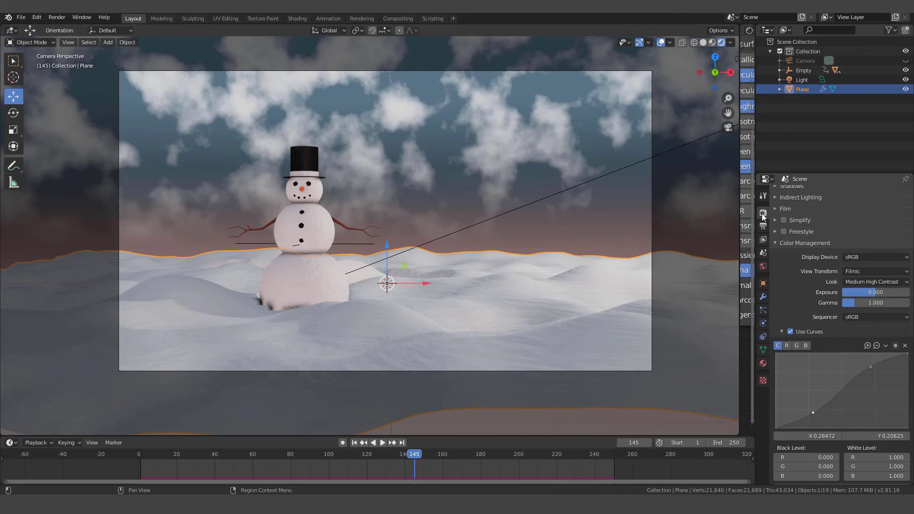
scroll(806, 282, "up", 8)
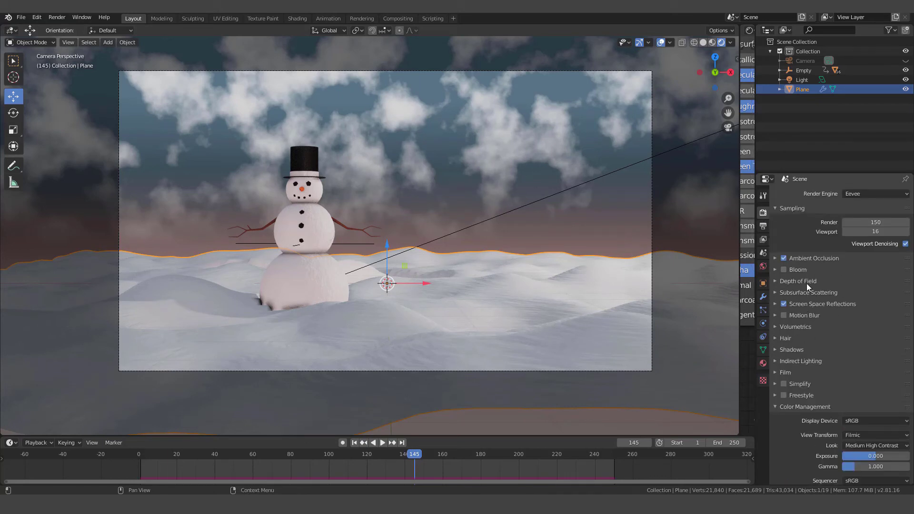
left_click(777, 258)
left_click_drag(868, 272, 857, 273)
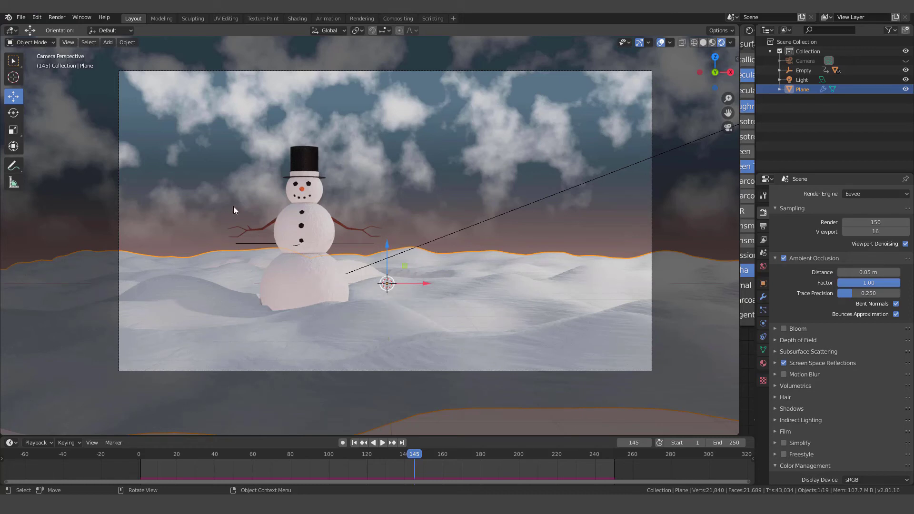
Step: Render the current frame as a still image to check the shading, and close the render result
left_click(57, 18)
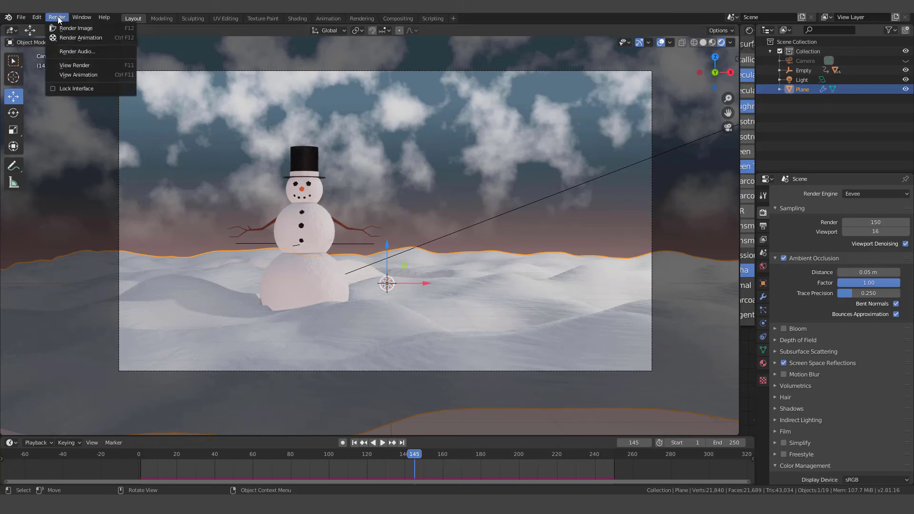
left_click(55, 19)
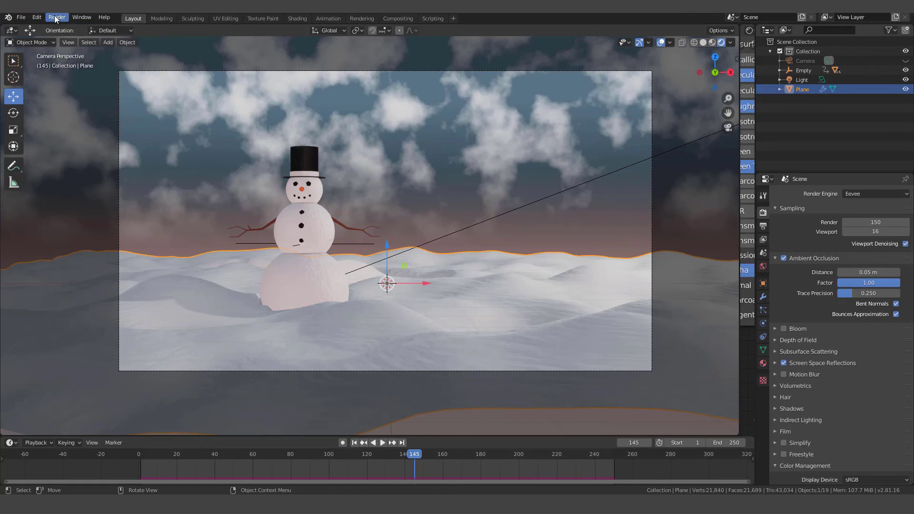
left_click(55, 19)
left_click(63, 29)
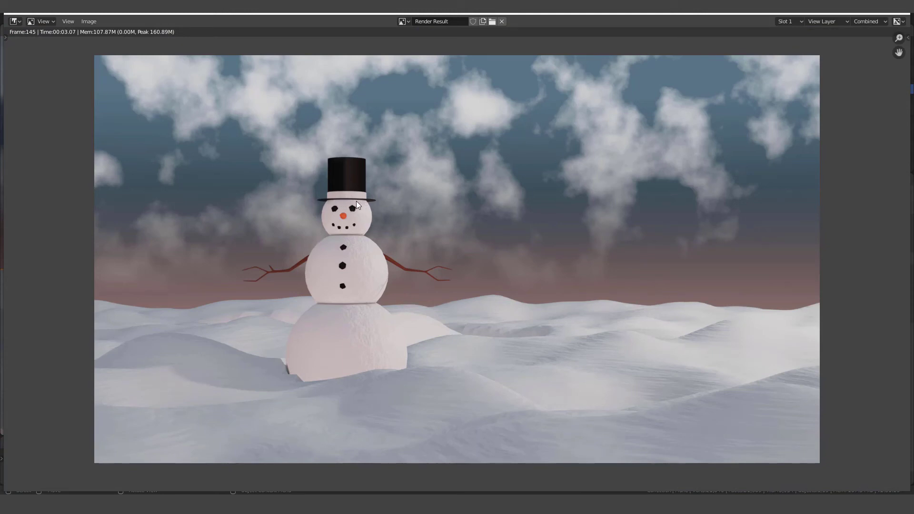
left_click(902, 13)
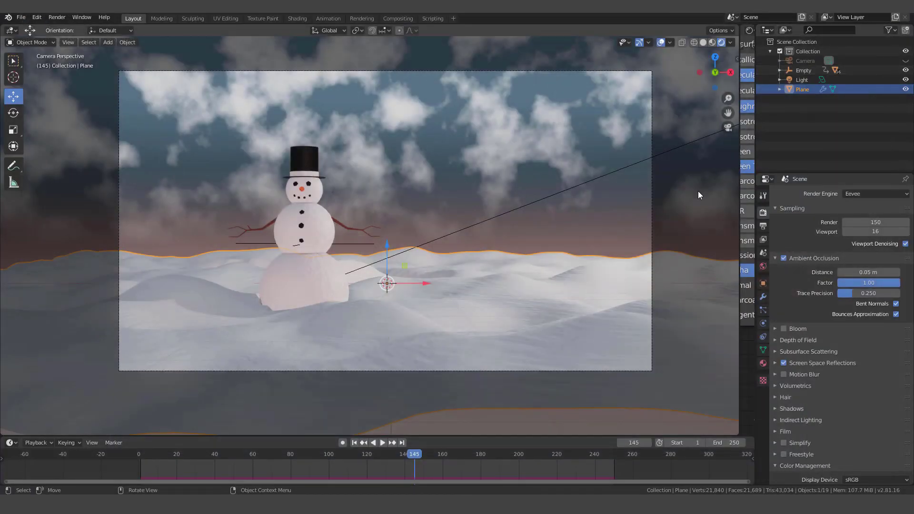
Step: Set the area light's shadow bias to 4.180 and inspect the snowman's shadow up close
left_click(521, 206)
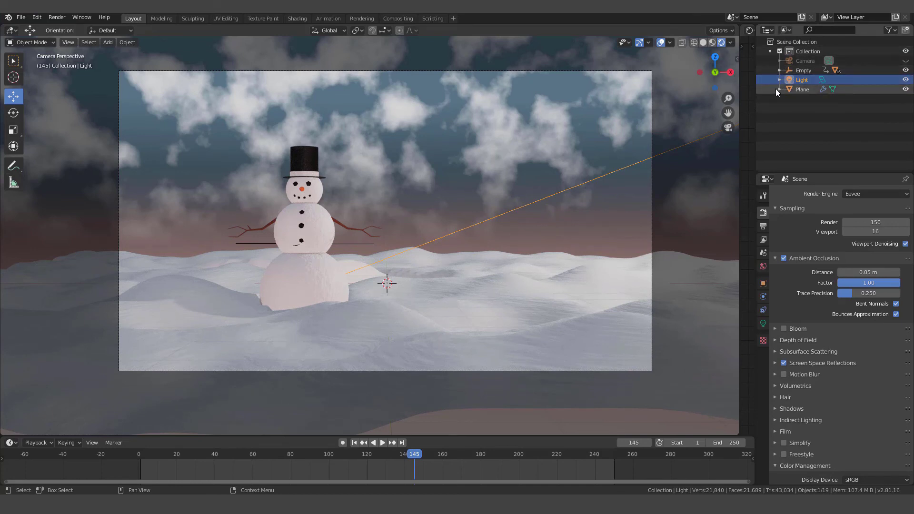
left_click(763, 324)
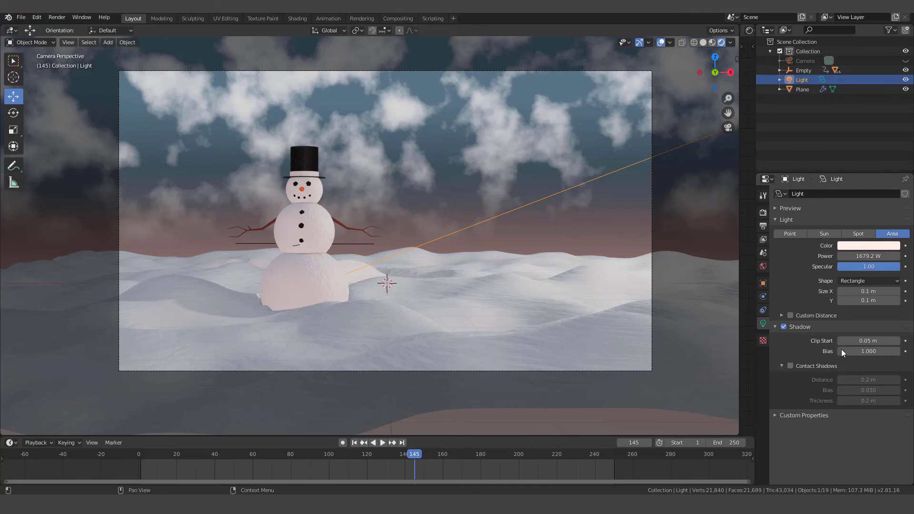
left_click_drag(868, 352, 913, 351)
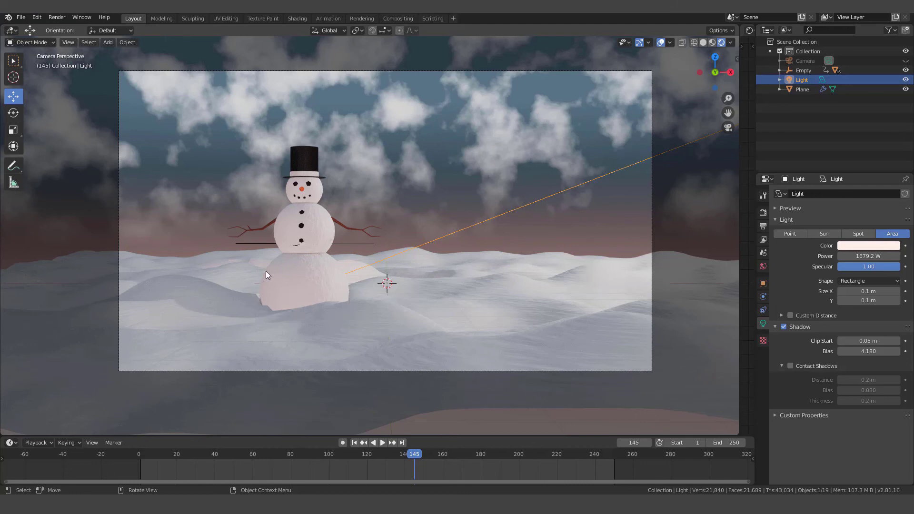
scroll(299, 199, "up", 2)
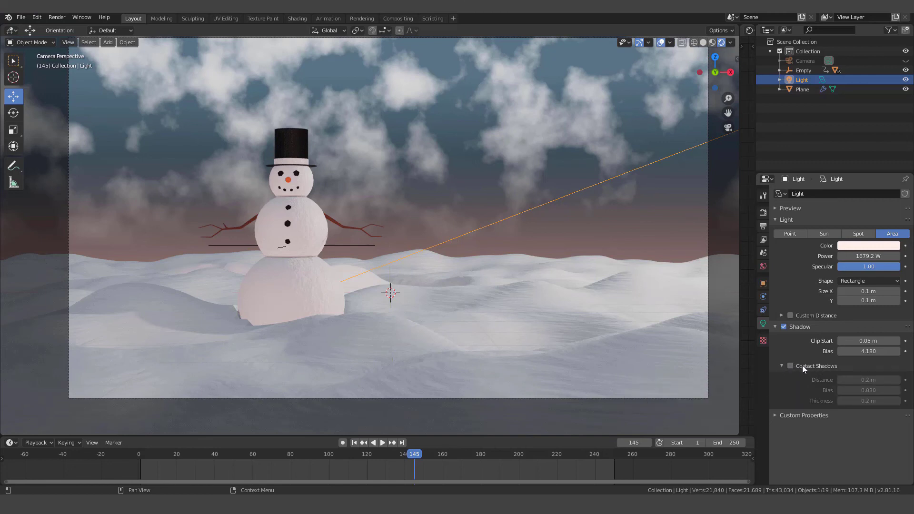
left_click(763, 212)
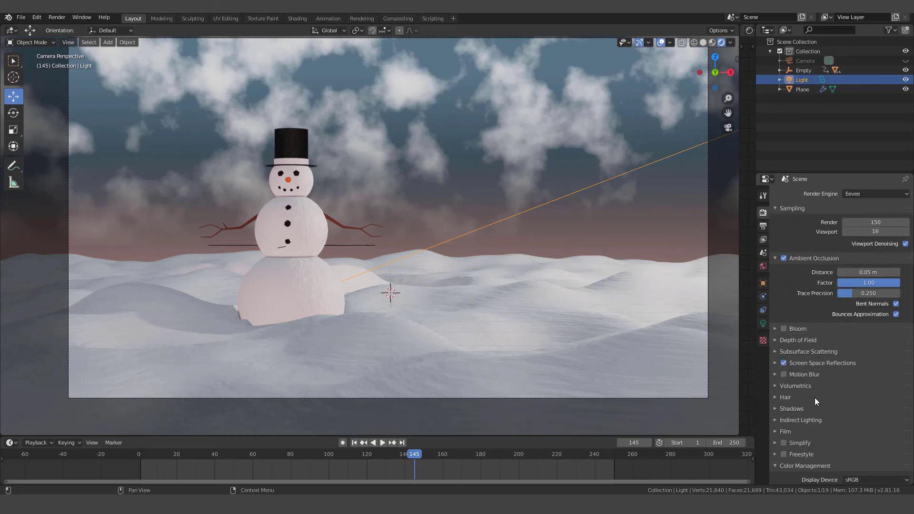
scroll(815, 398, "down", 1)
scroll(814, 398, "up", 1)
Step: Try PNG as the render output file format and restore it to AVI JPEG
left_click(762, 226)
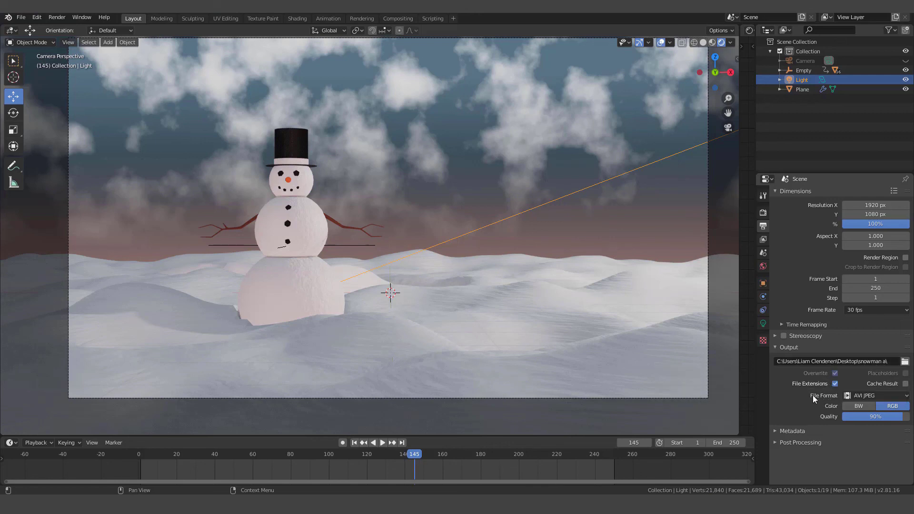
left_click(878, 395)
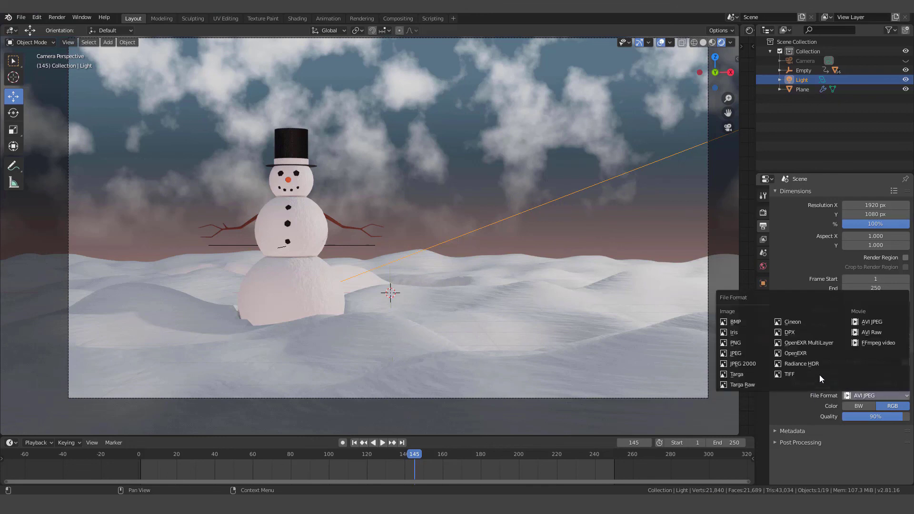
left_click(743, 343)
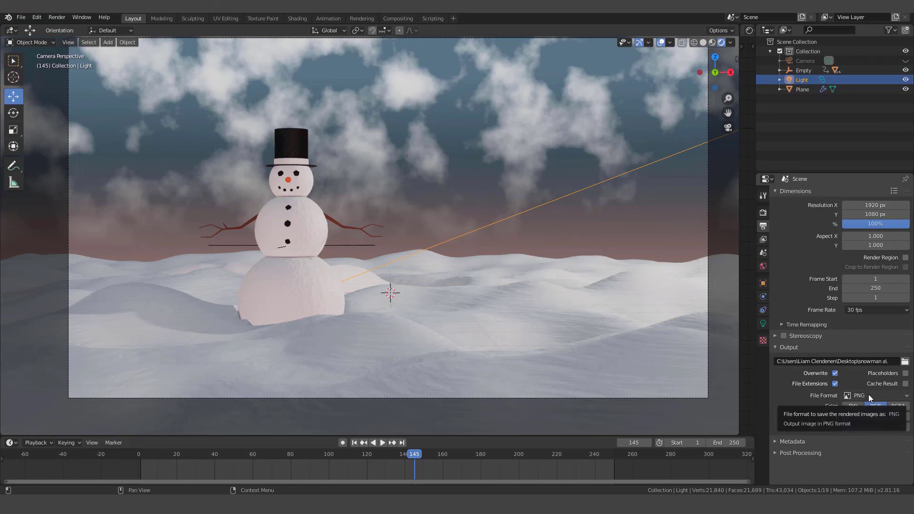
left_click(900, 396)
left_click(872, 323)
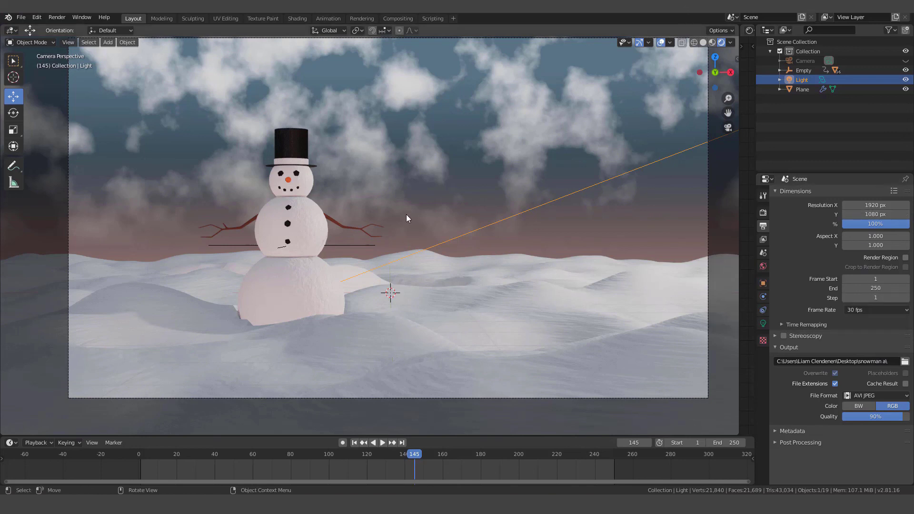
Step: Render the full snowman animation to the output video file
left_click(61, 17)
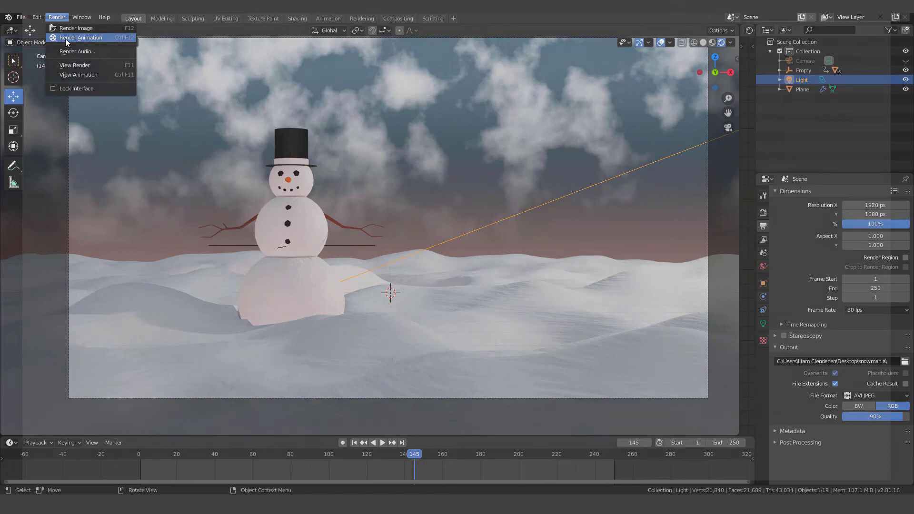
left_click(65, 39)
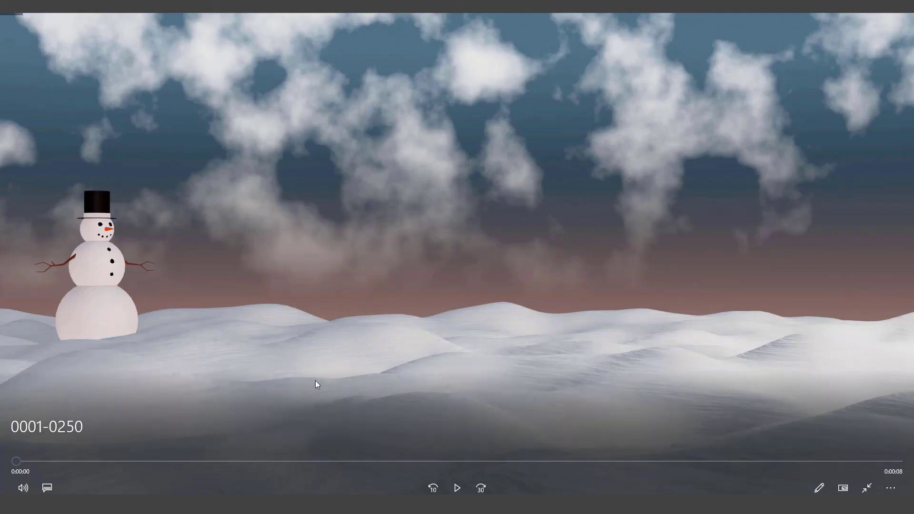
Step: Play the rendered video 0001-0250 in the media player and scrub back to about the 6-second mark
left_click(457, 488)
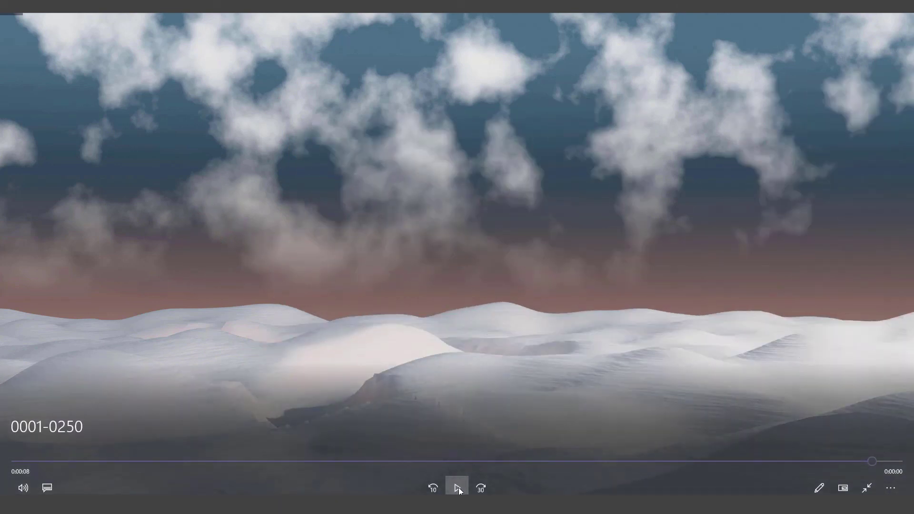
left_click_drag(870, 461, 673, 430)
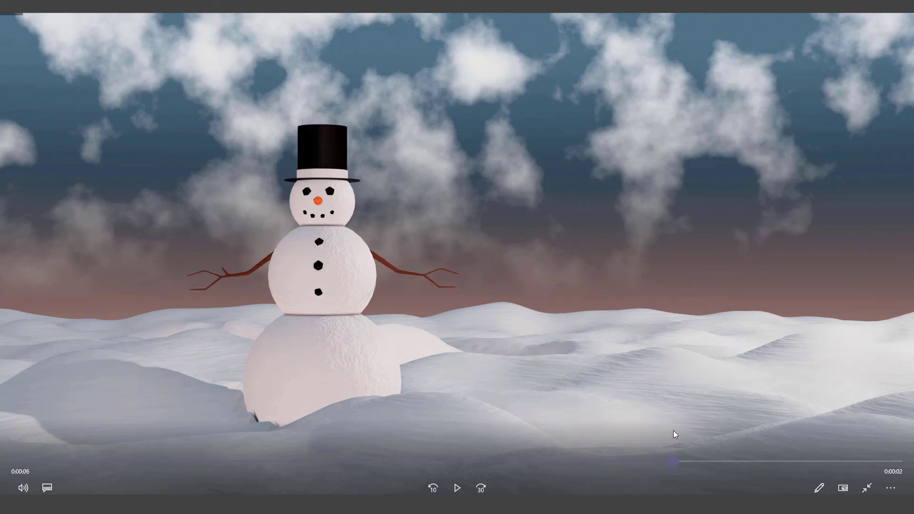